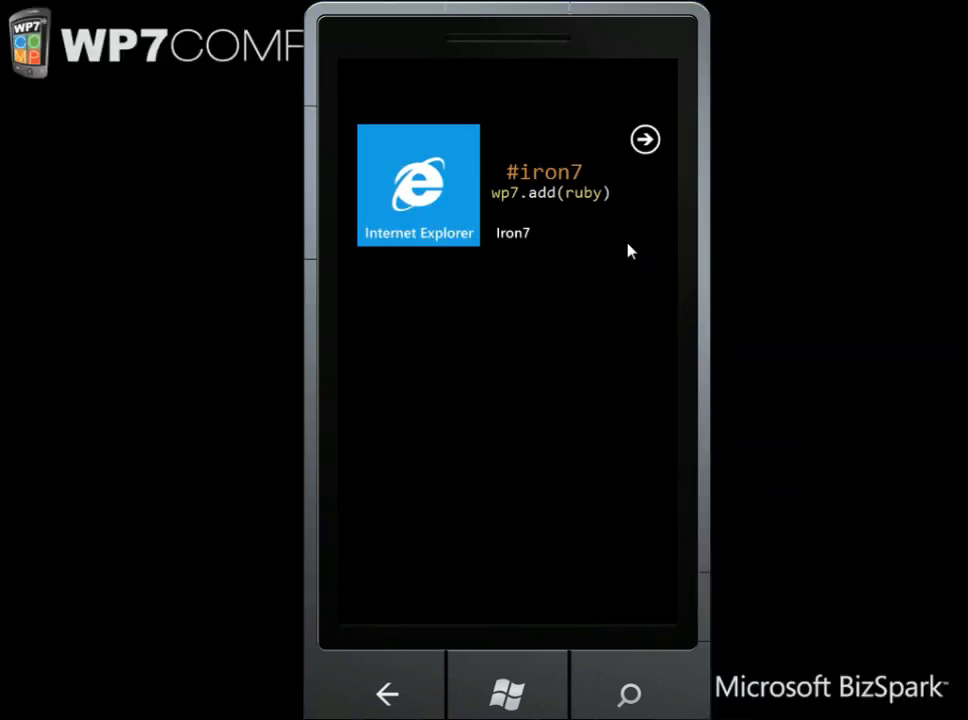
- Launch Iron7 from its tile and flick through the sample script list
{"action": "left_click", "coordinate": [559, 199]}
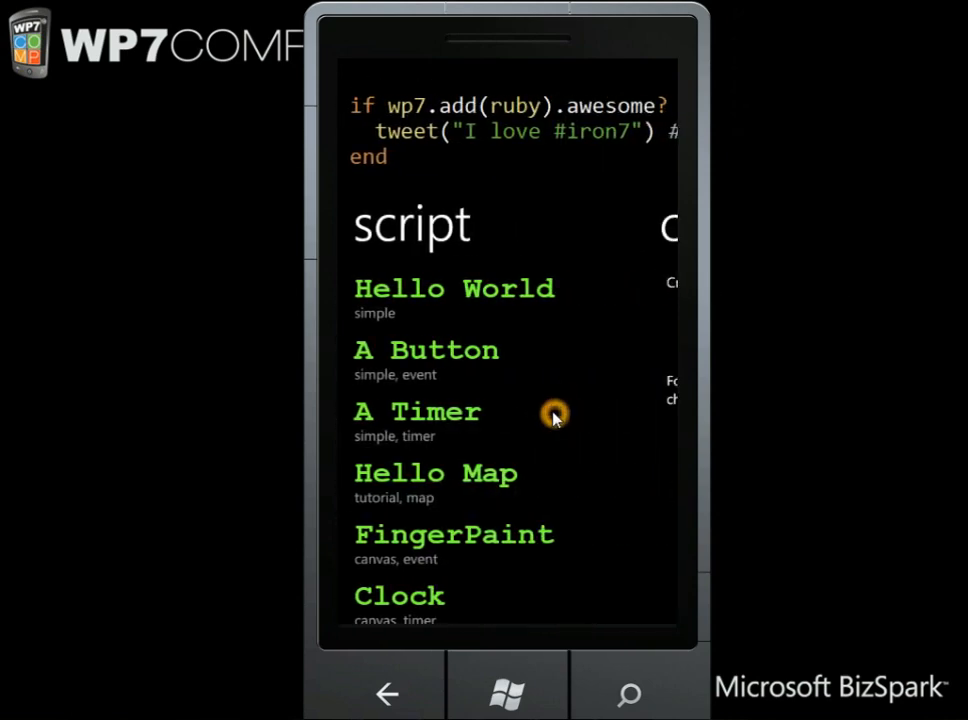
{"action": "left_click_drag", "start_coordinate": [555, 415], "coordinate": [579, 253]}
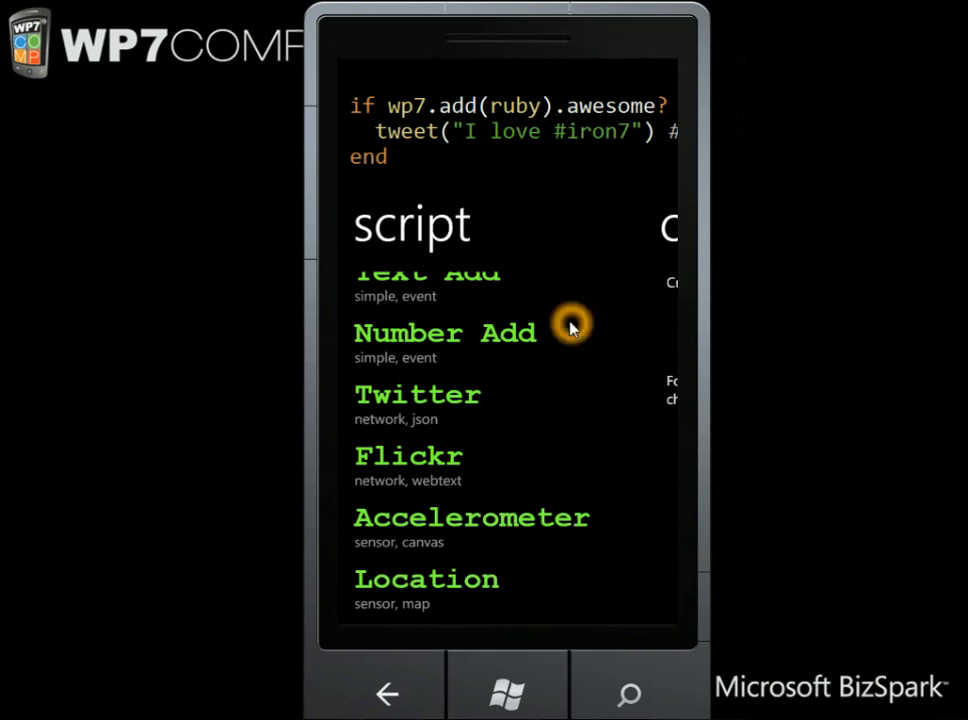
{"action": "left_click_drag", "start_coordinate": [572, 330], "coordinate": [585, 535]}
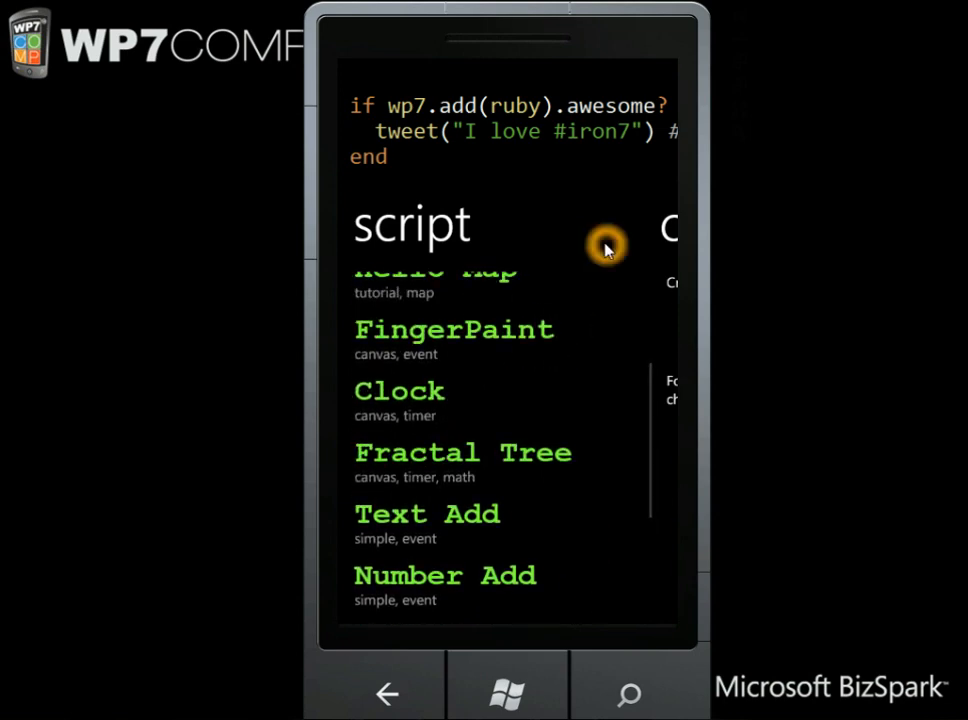
- Swipe to the create page, start a new 'my new app' script and run its HELLO WORLD template
{"action": "left_click_drag", "start_coordinate": [595, 240], "coordinate": [480, 245]}
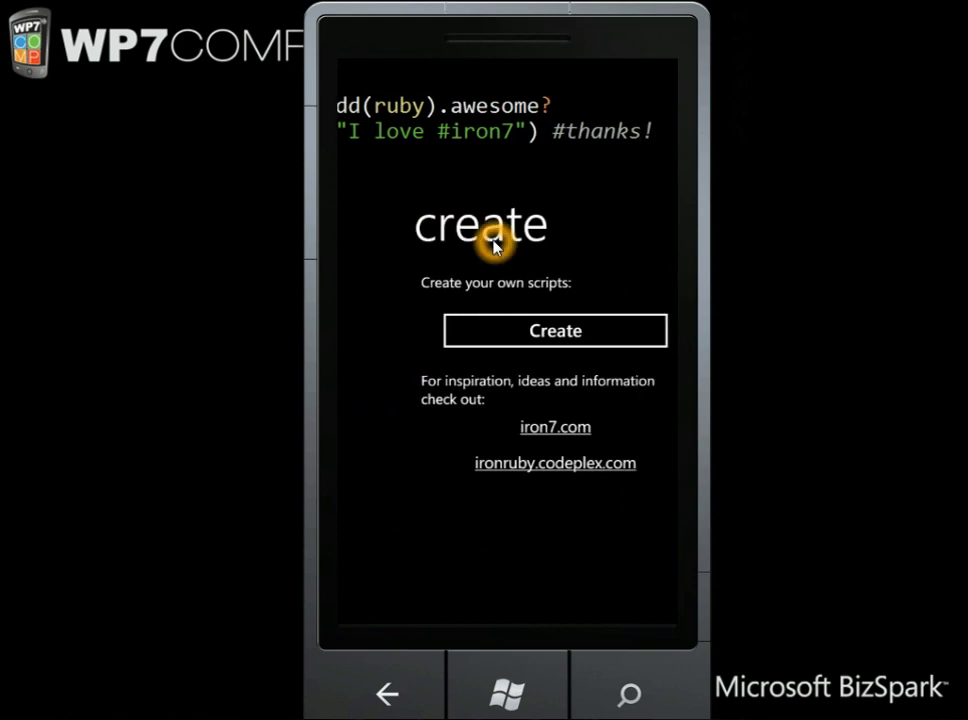
{"action": "left_click", "coordinate": [540, 338]}
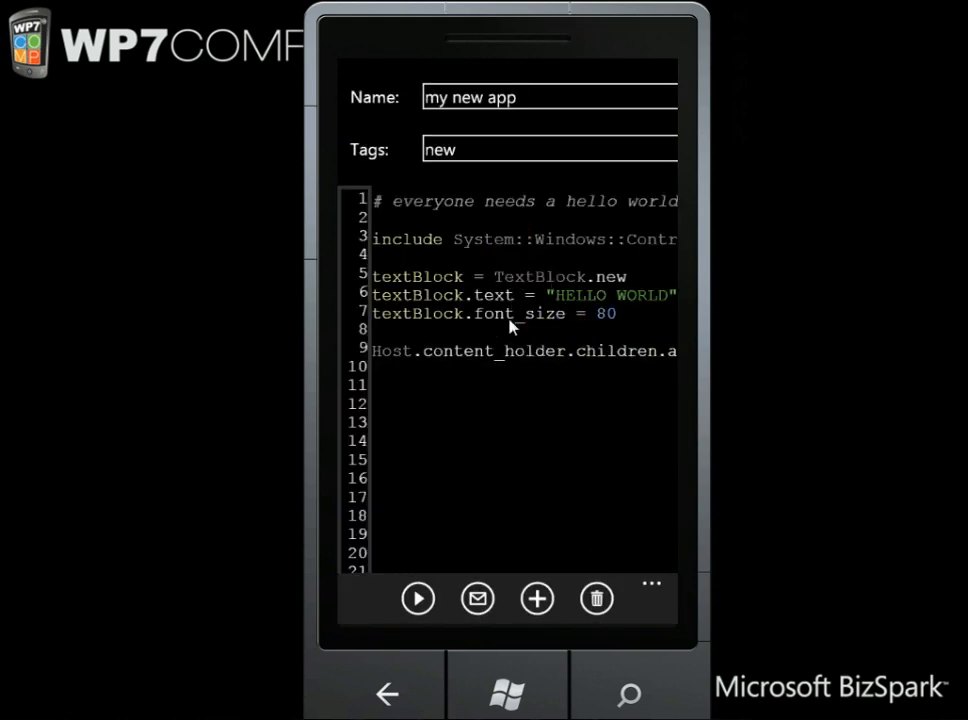
{"action": "left_click", "coordinate": [418, 598]}
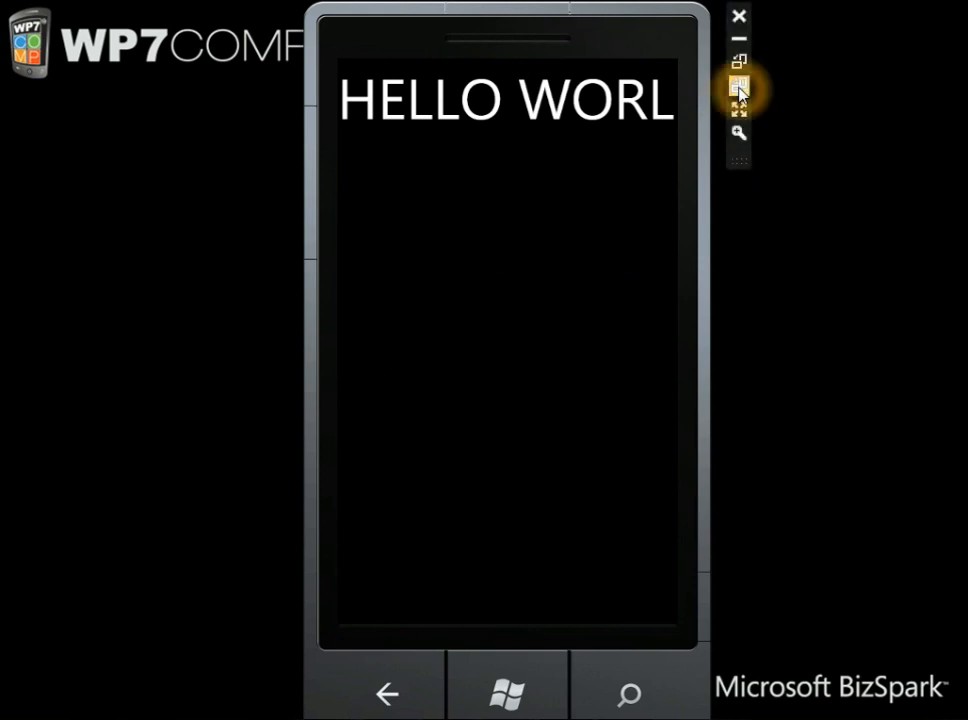
- View the running script in landscape and portrait, then back out to its code editor
{"action": "left_click", "coordinate": [739, 92]}
{"action": "left_click", "coordinate": [739, 67]}
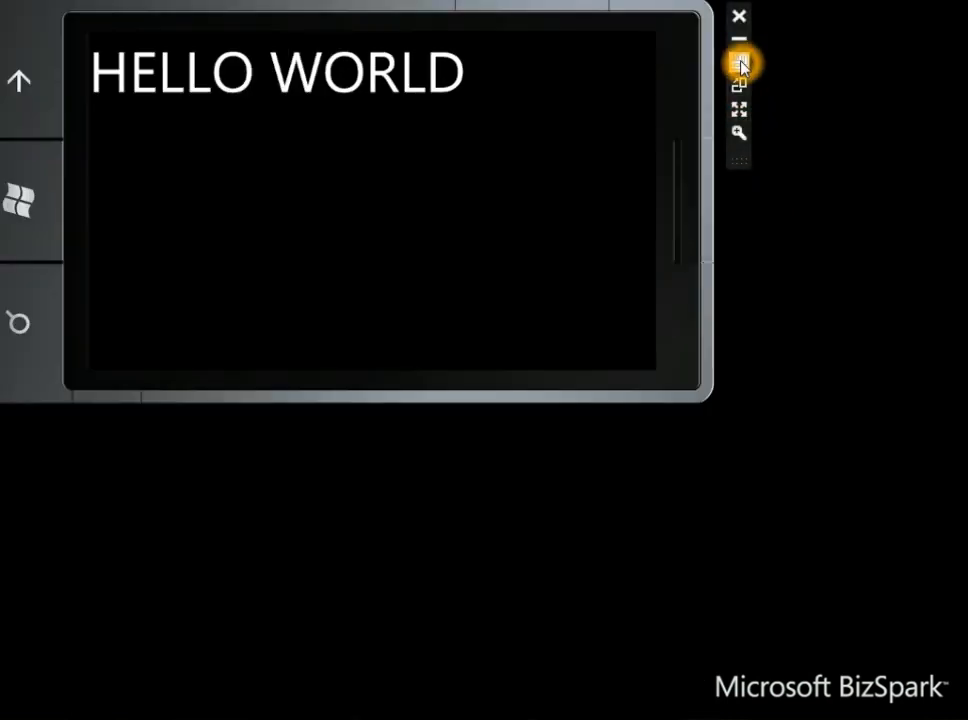
{"action": "left_click", "coordinate": [499, 367]}
{"action": "left_click", "coordinate": [390, 688]}
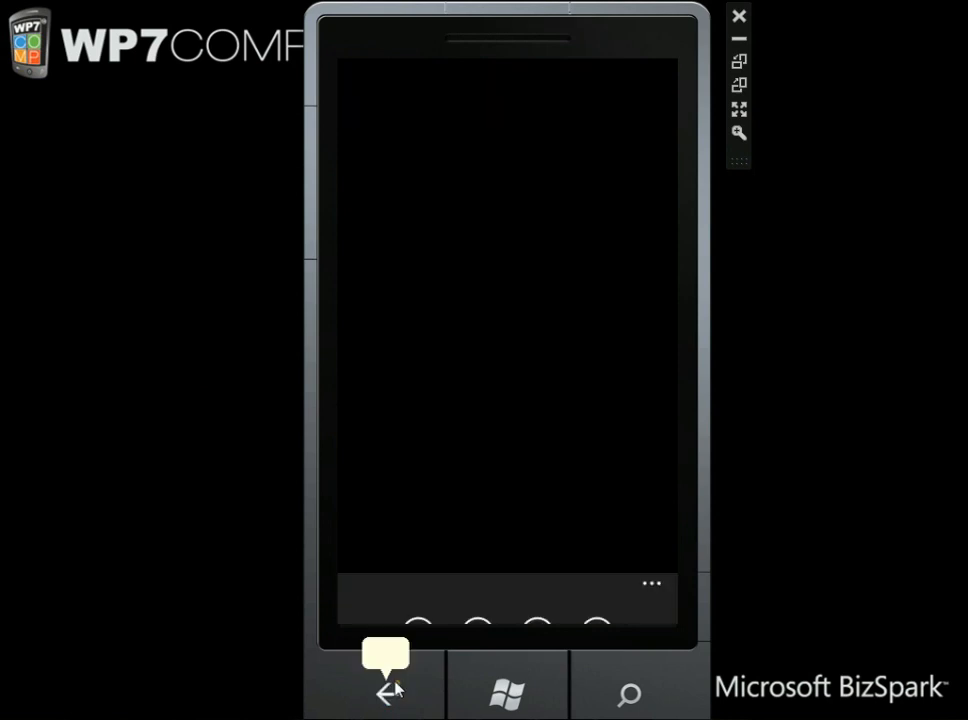
{"action": "left_click", "coordinate": [508, 460]}
- On the empty line 4, zoom into the code and enter str=[ to begin the array
{"action": "left_click", "coordinate": [576, 355]}
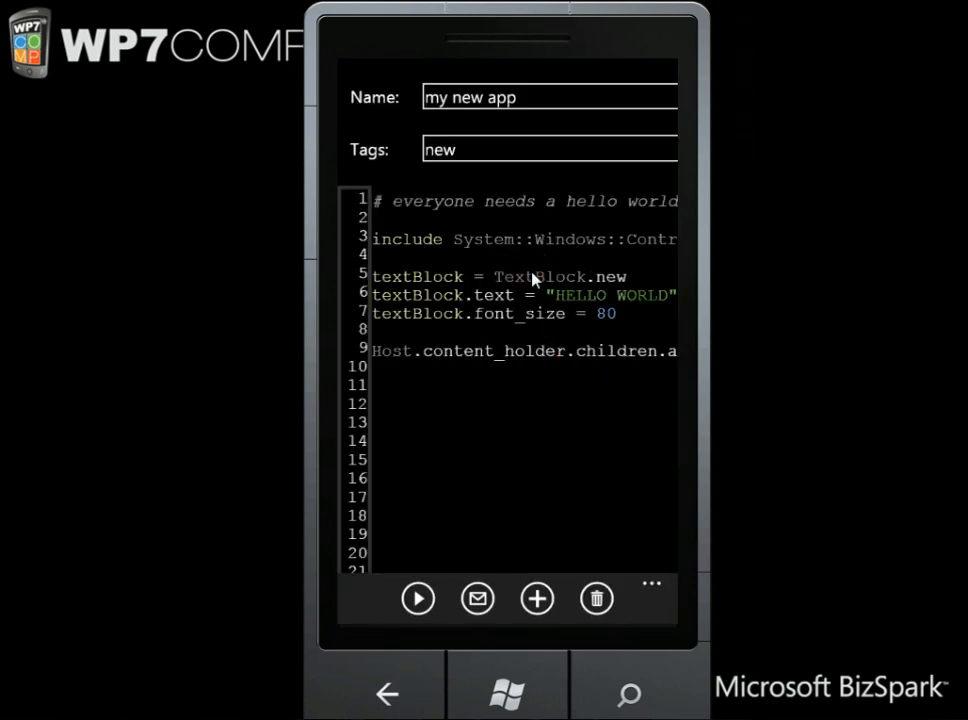
{"action": "left_click", "coordinate": [400, 255]}
{"action": "double_click", "coordinate": [600, 300]}
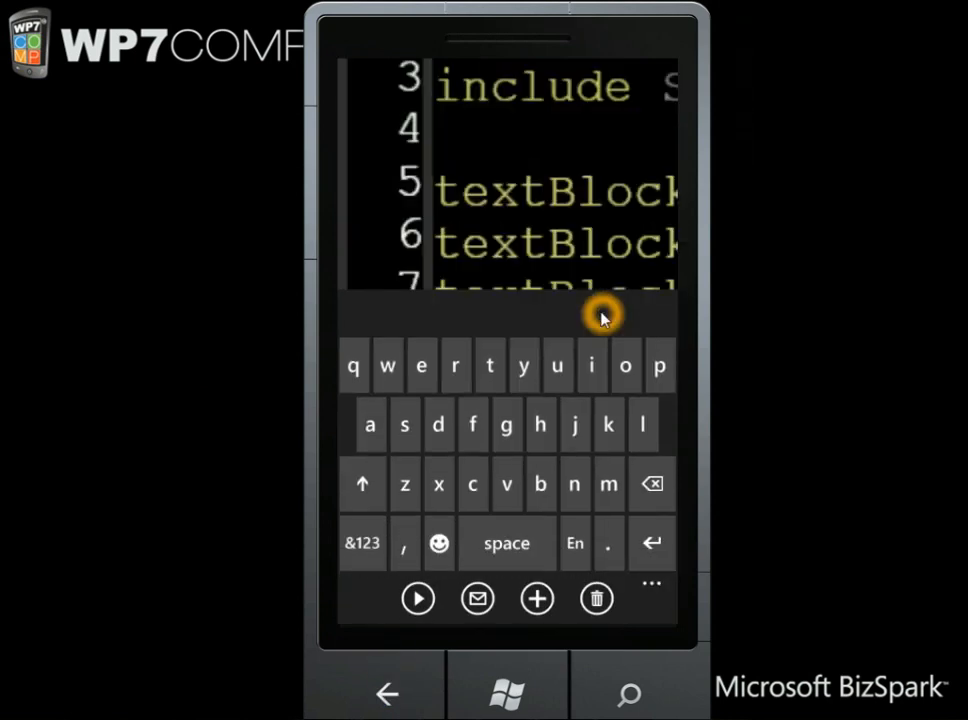
{"action": "scroll", "coordinate": [600, 318], "scroll_direction": "down", "scroll_amount": 5}
{"action": "scroll", "coordinate": [528, 142], "scroll_direction": "up", "scroll_amount": 4}
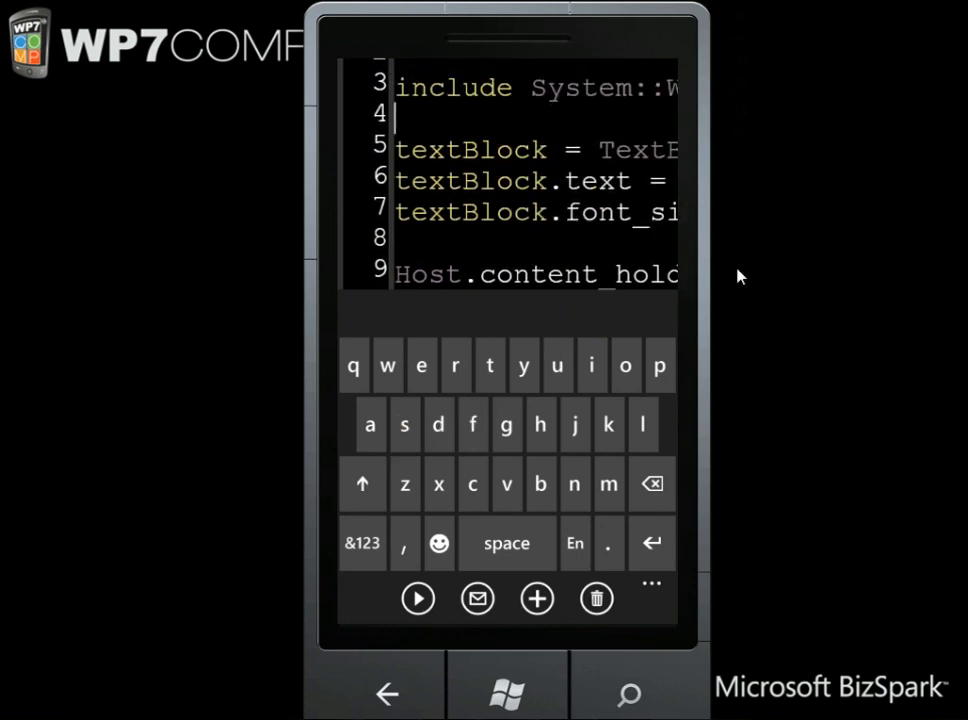
{"action": "left_click", "coordinate": [588, 216]}
{"action": "left_click", "coordinate": [418, 424]}
{"action": "left_click", "coordinate": [489, 366]}
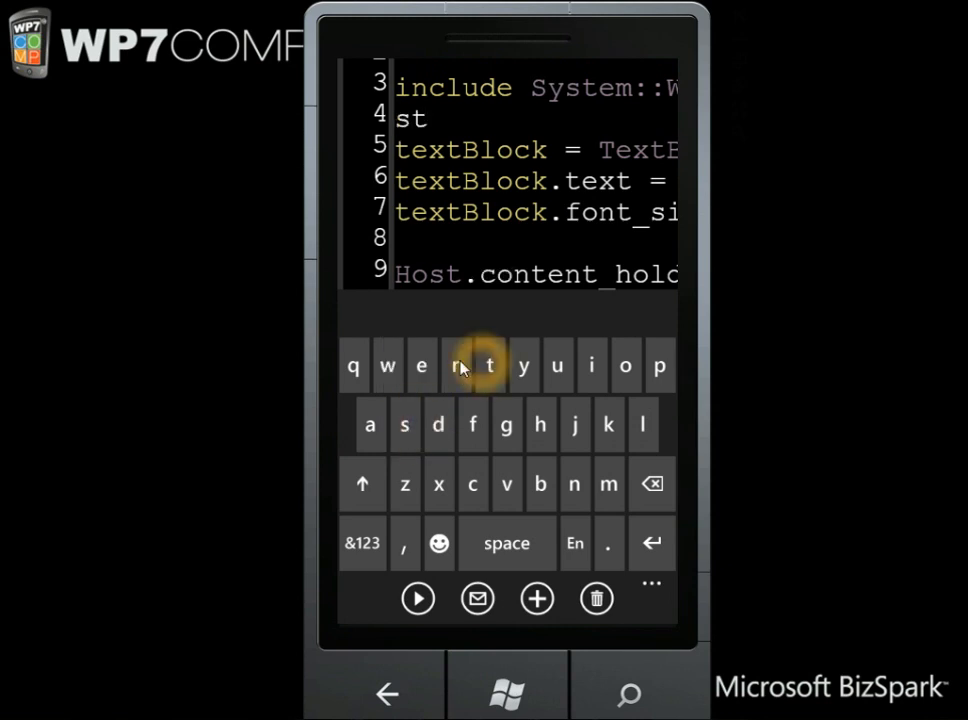
{"action": "left_click", "coordinate": [457, 366]}
{"action": "left_click", "coordinate": [362, 543]}
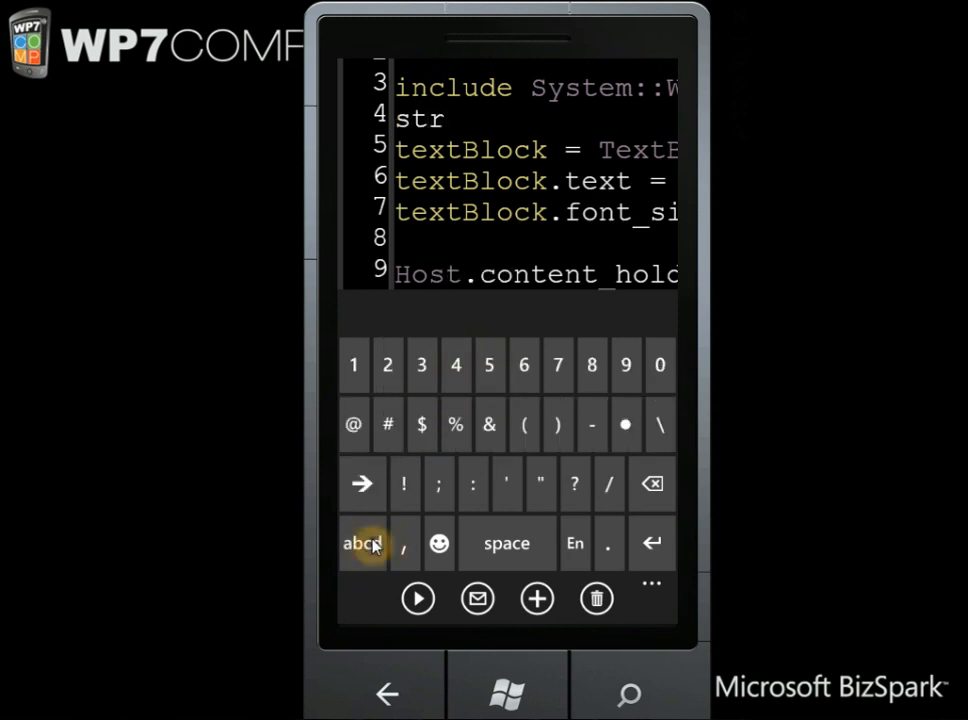
{"action": "left_click", "coordinate": [366, 484]}
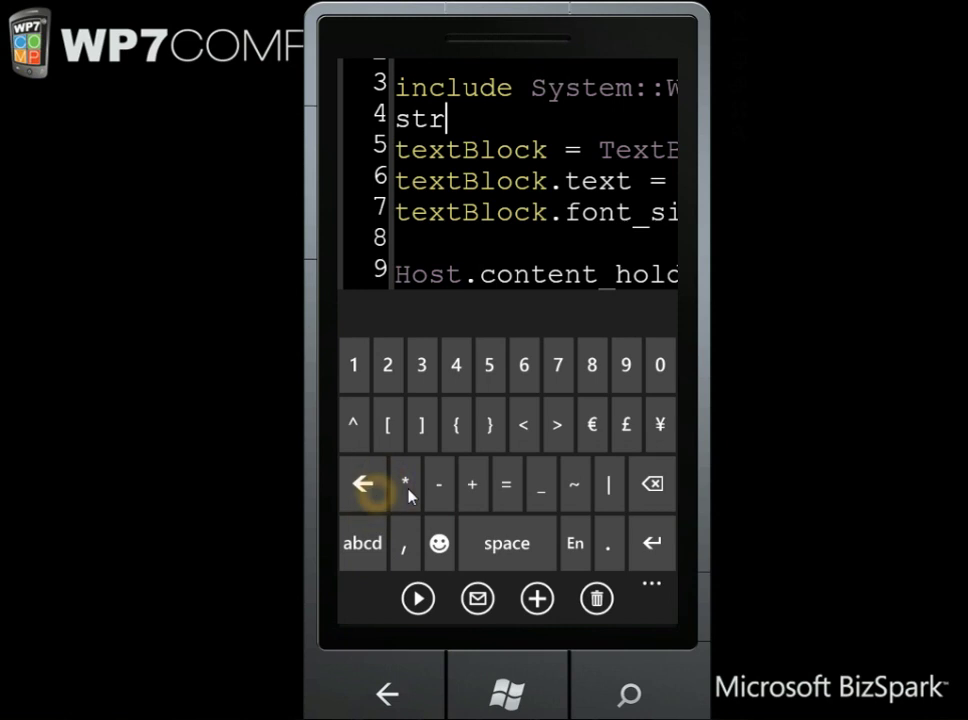
{"action": "left_click", "coordinate": [504, 486]}
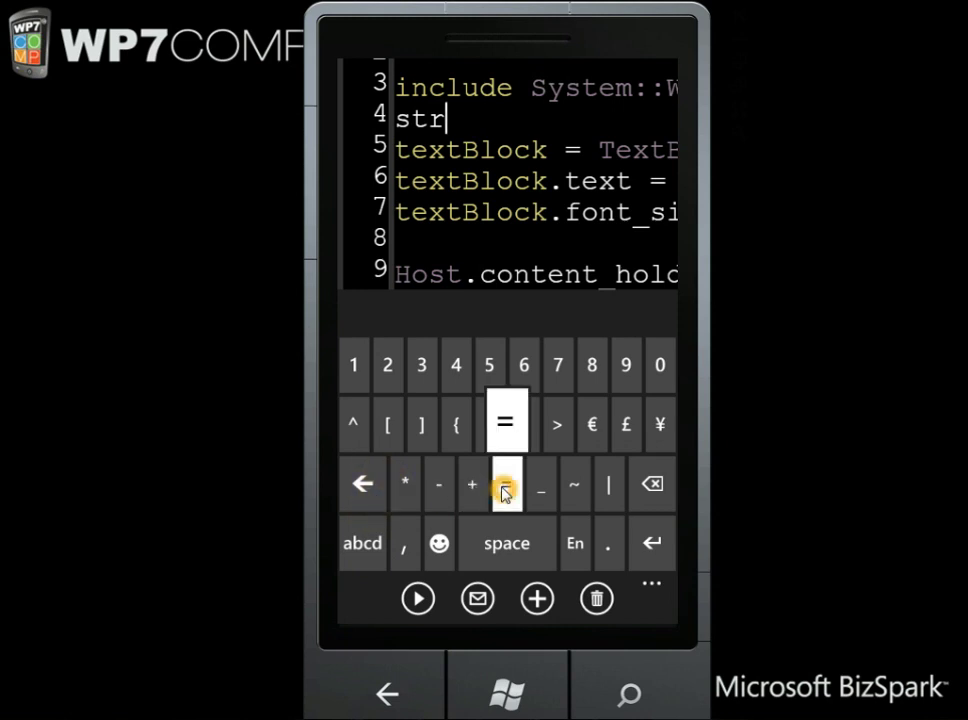
{"action": "left_click", "coordinate": [388, 424]}
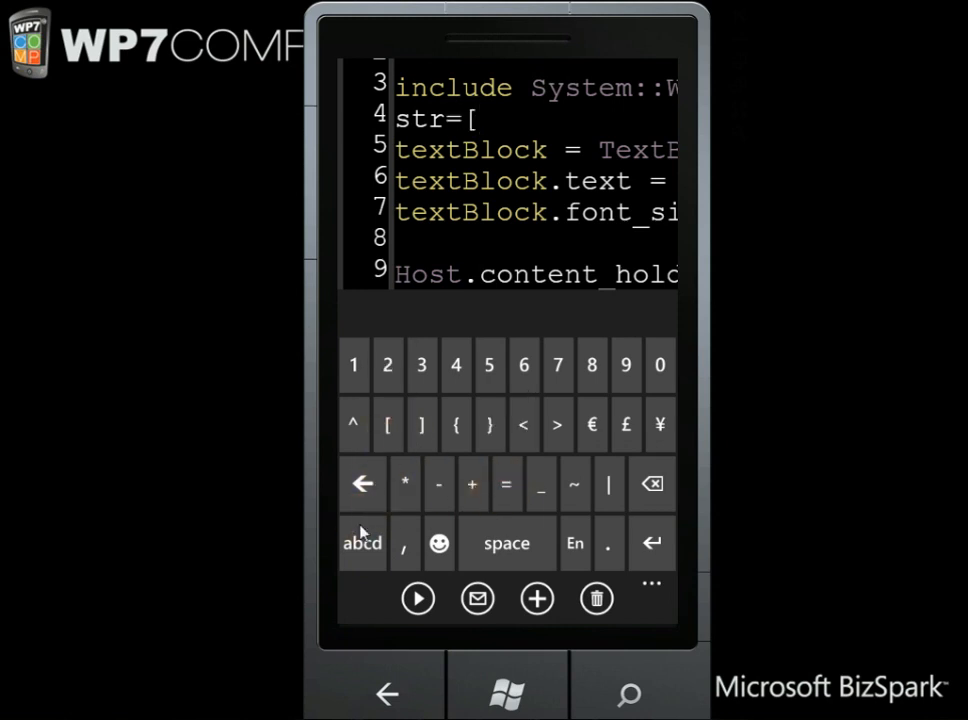
- Add the first array string 'wp7' followed by a comma
{"action": "left_click", "coordinate": [362, 490]}
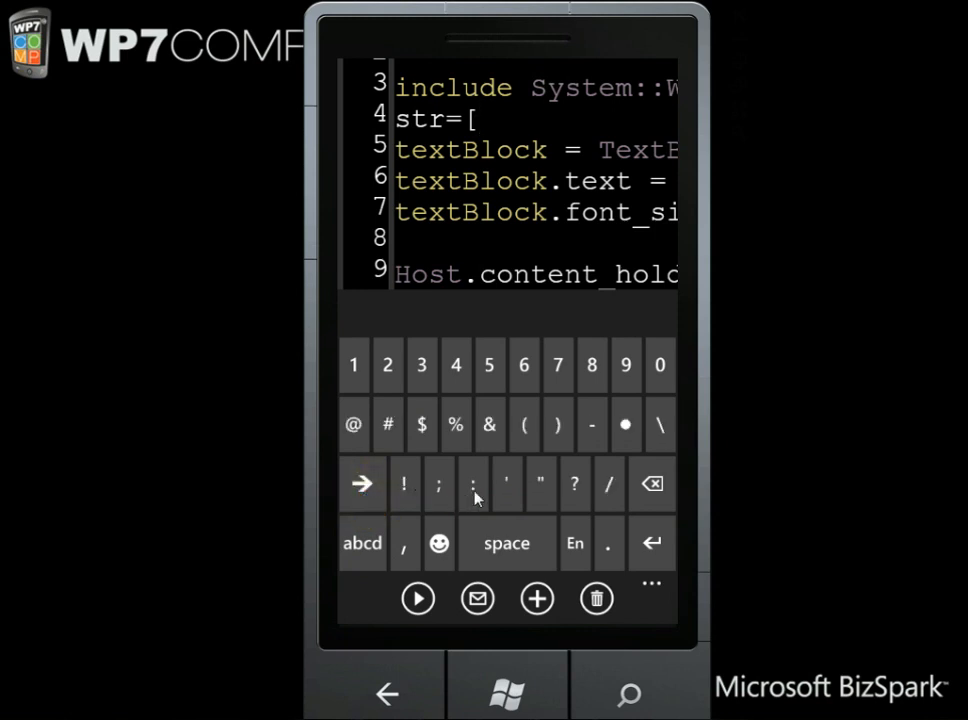
{"action": "left_click", "coordinate": [504, 490]}
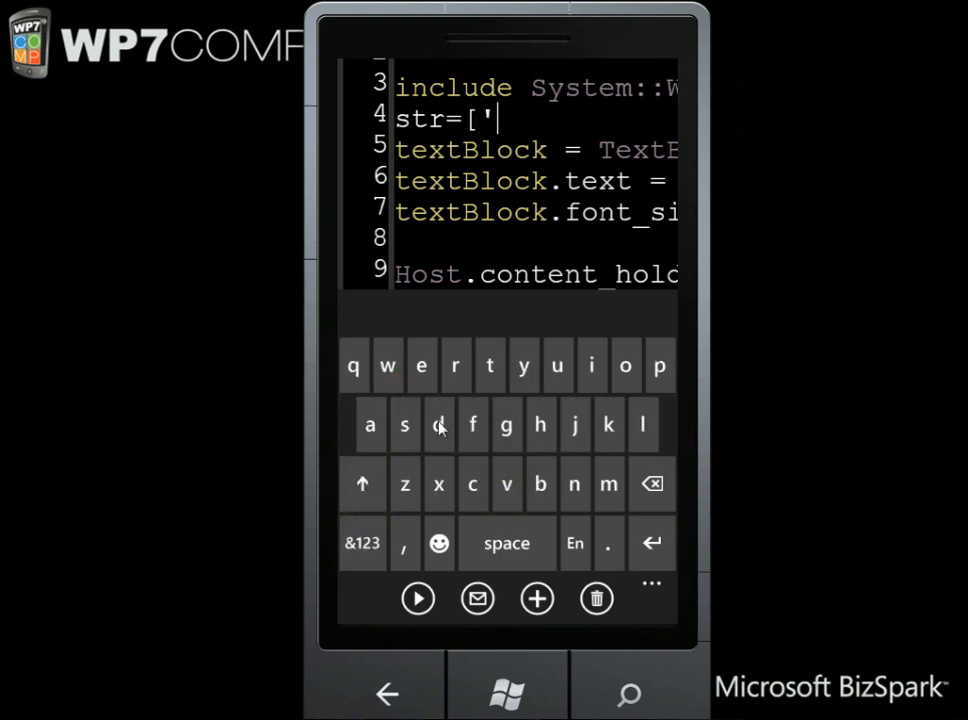
{"action": "left_click", "coordinate": [388, 366]}
{"action": "left_click", "coordinate": [659, 366]}
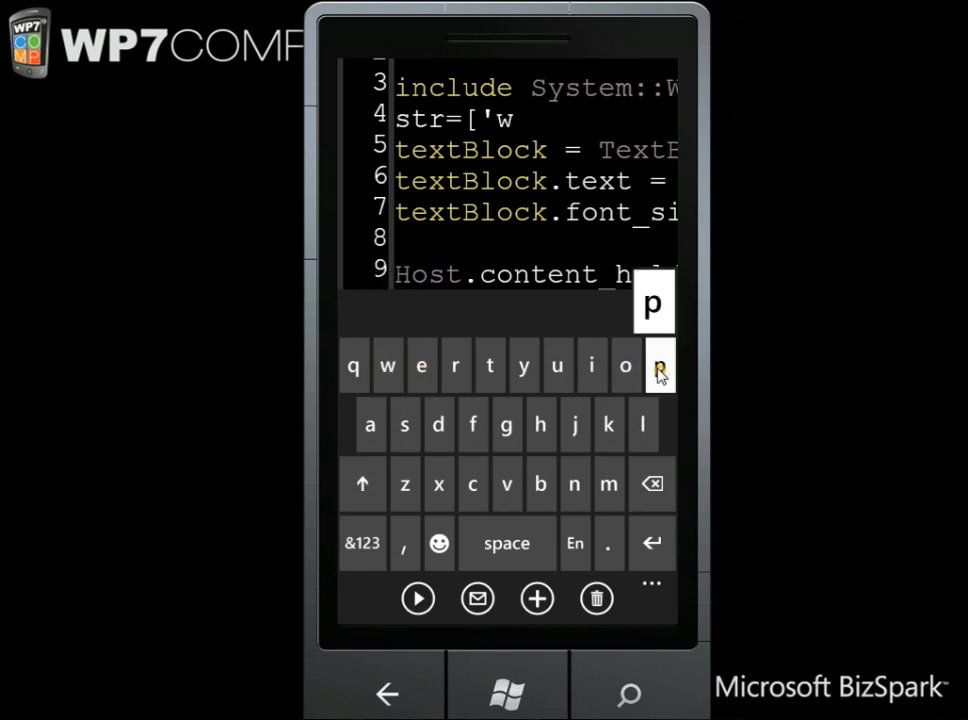
{"action": "left_click", "coordinate": [370, 542]}
{"action": "left_click", "coordinate": [558, 365]}
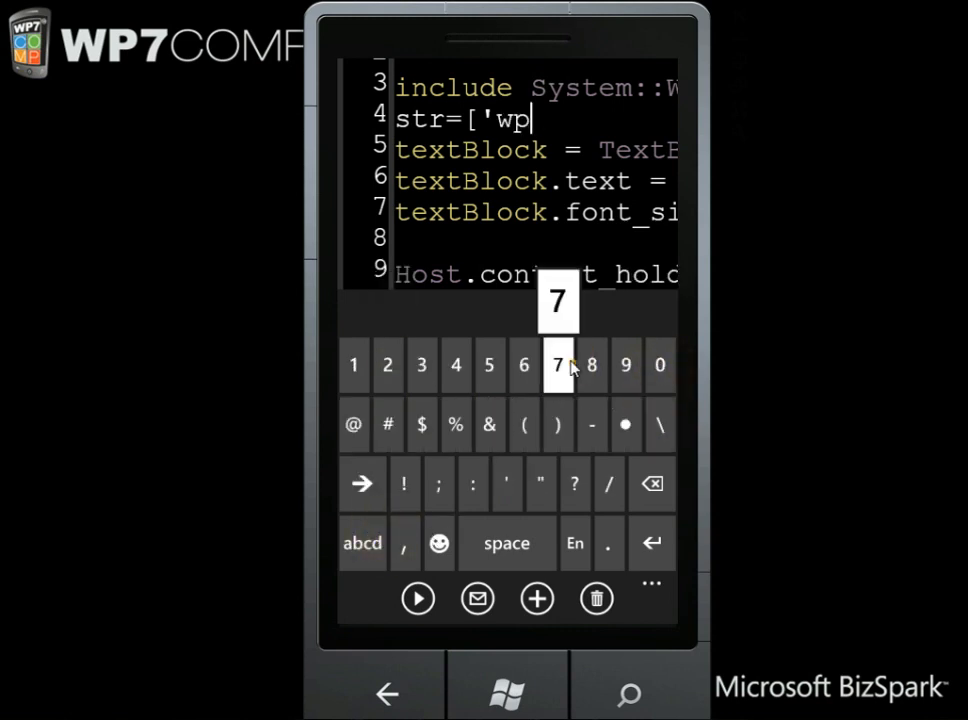
{"action": "left_click", "coordinate": [506, 483]}
{"action": "left_click", "coordinate": [363, 543]}
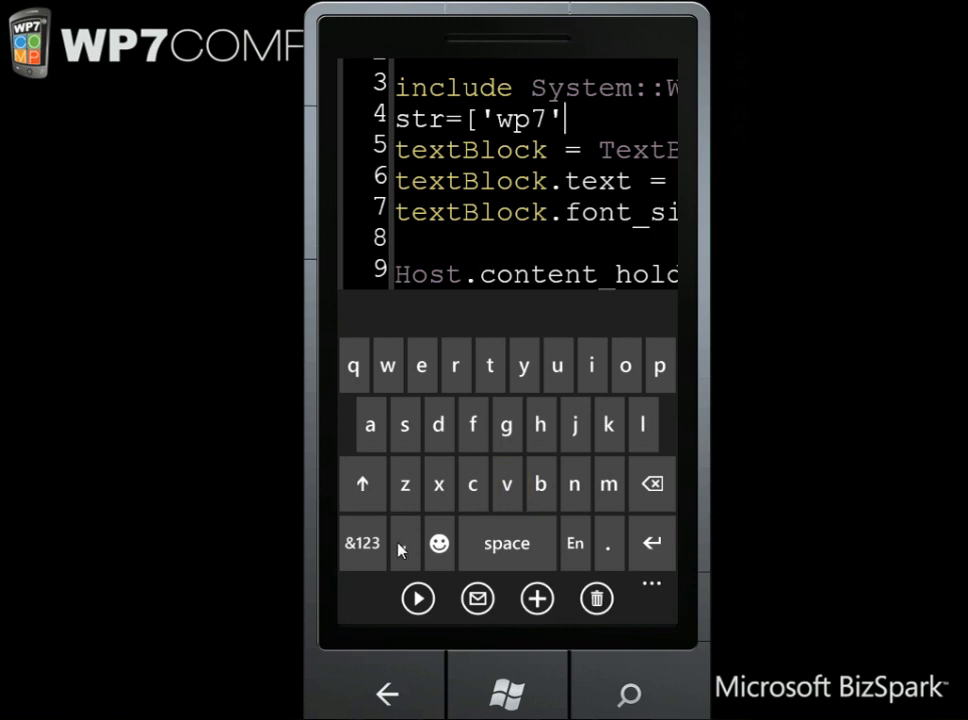
{"action": "left_click", "coordinate": [404, 543]}
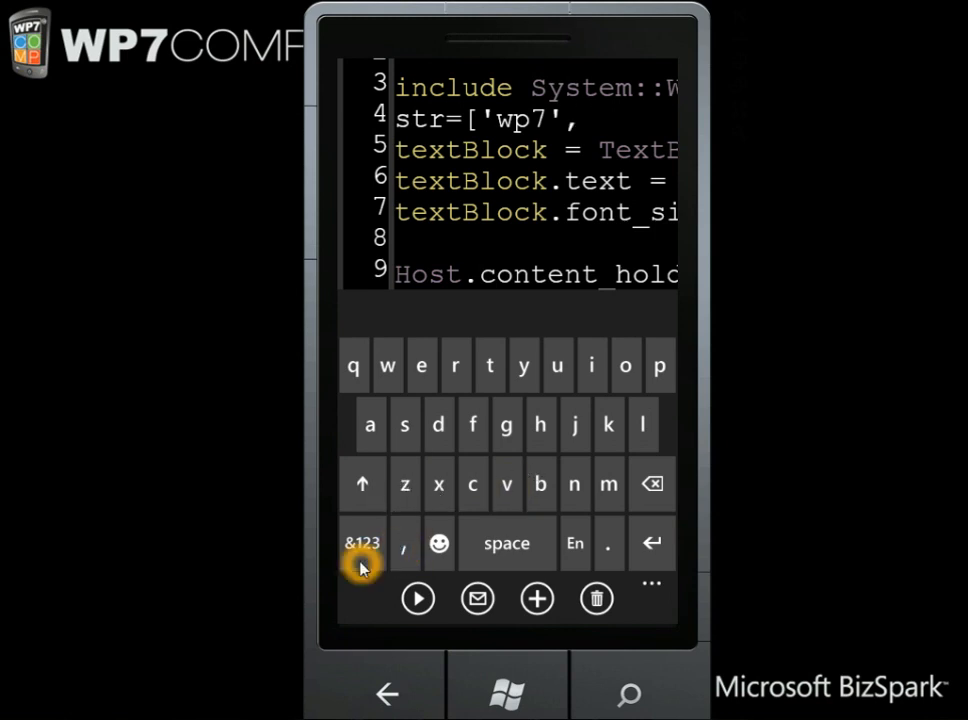
- Add the second array string 'ruby' followed by a comma
{"action": "left_click", "coordinate": [363, 555]}
{"action": "left_click", "coordinate": [524, 483]}
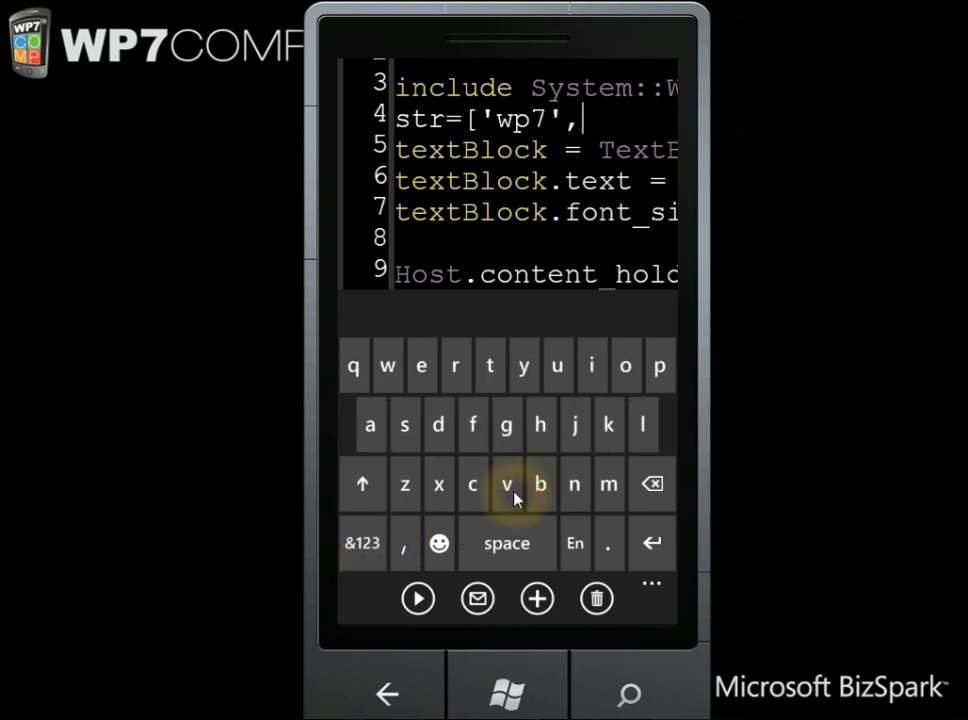
{"action": "left_click", "coordinate": [455, 367]}
{"action": "type", "text": "ru"}
{"action": "left_click", "coordinate": [559, 370]}
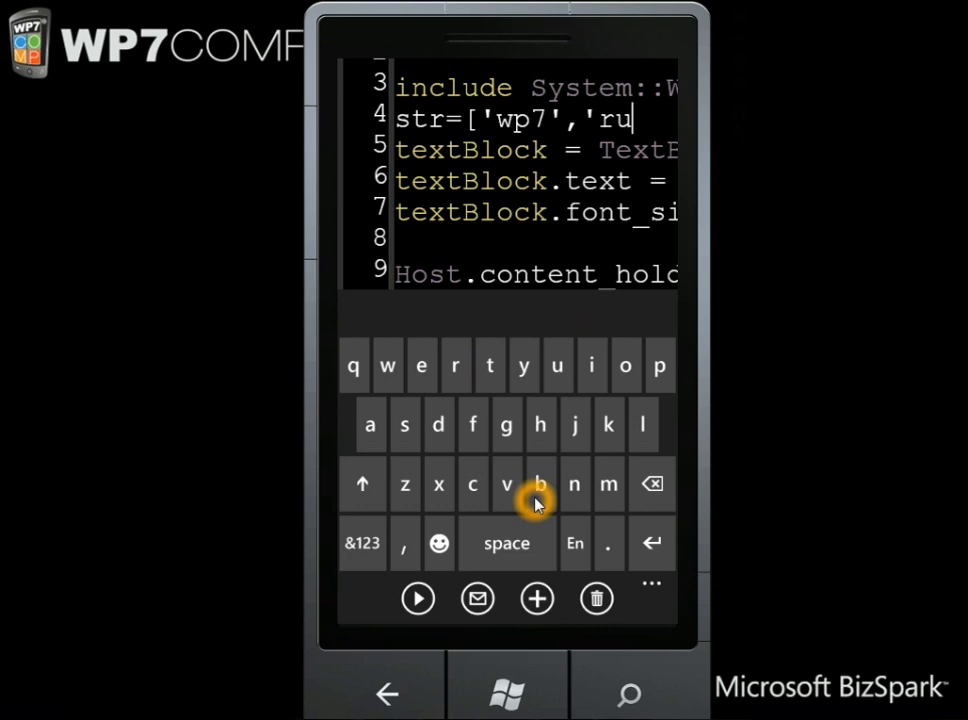
{"action": "left_click", "coordinate": [540, 485]}
{"action": "left_click", "coordinate": [523, 367]}
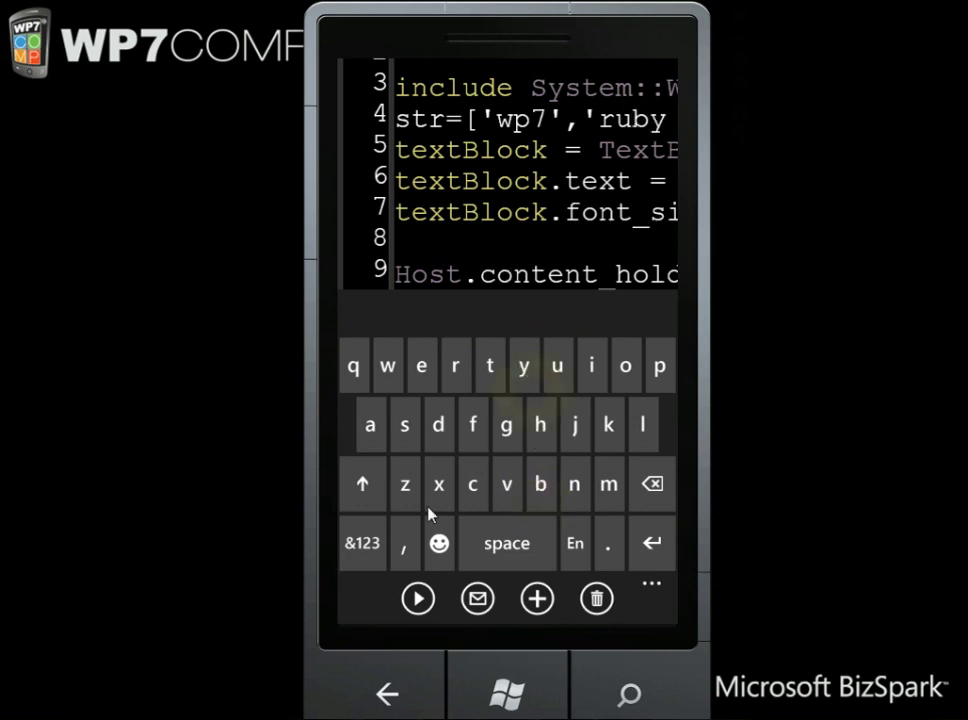
{"action": "left_click", "coordinate": [380, 543]}
{"action": "left_click", "coordinate": [493, 484]}
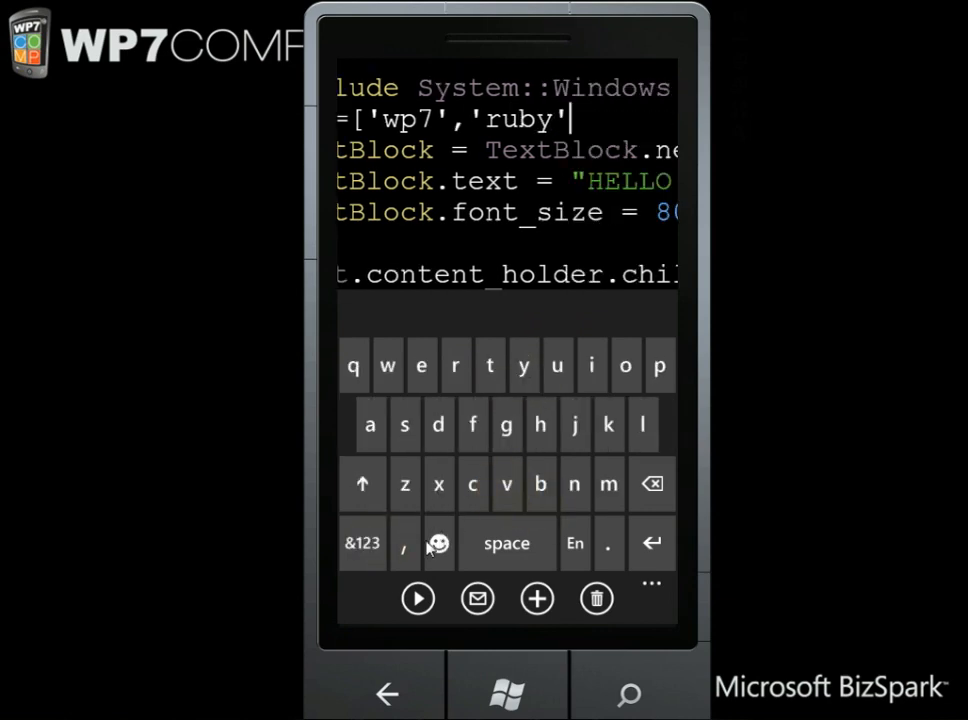
{"action": "left_click", "coordinate": [404, 543]}
- Add the third string 'iron7', close the array with ] and open a new line beneath it
{"action": "left_click", "coordinate": [362, 543]}
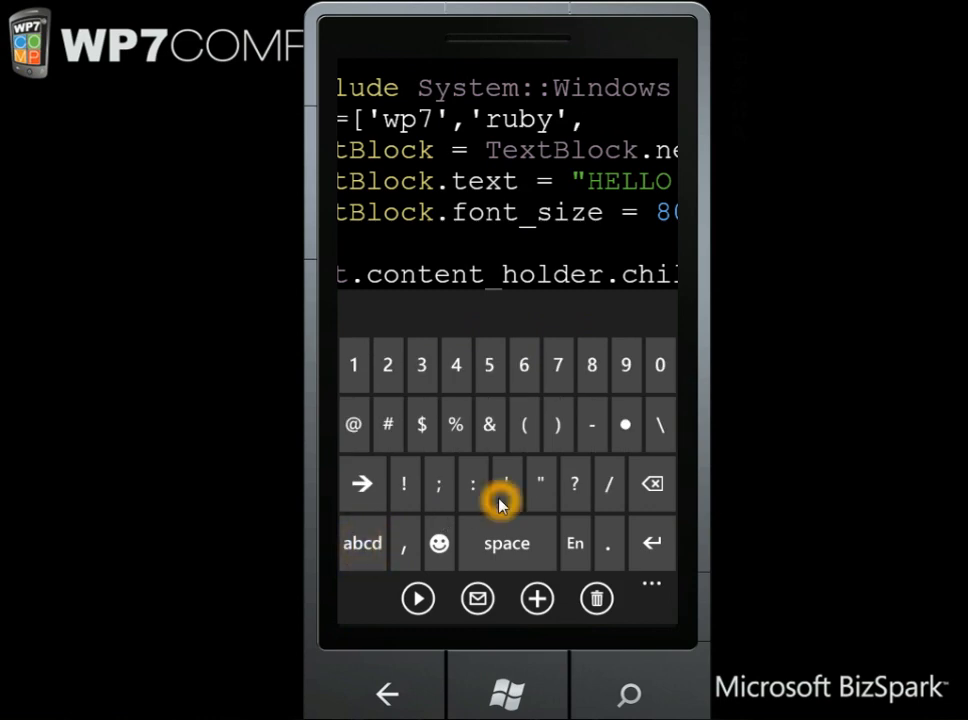
{"action": "left_click", "coordinate": [506, 484]}
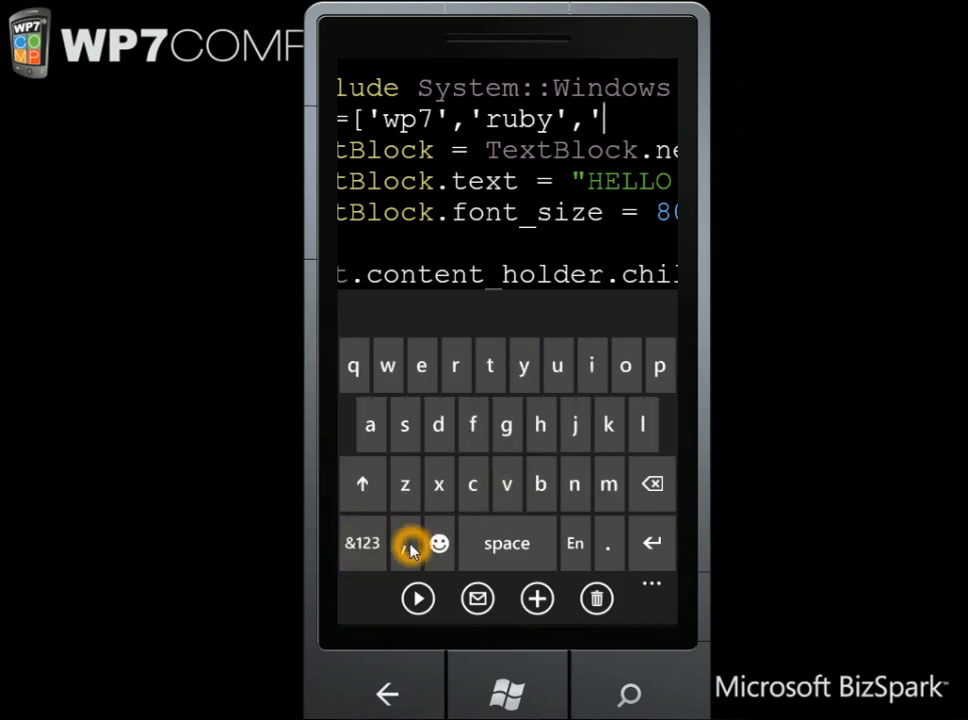
{"action": "left_click", "coordinate": [383, 545]}
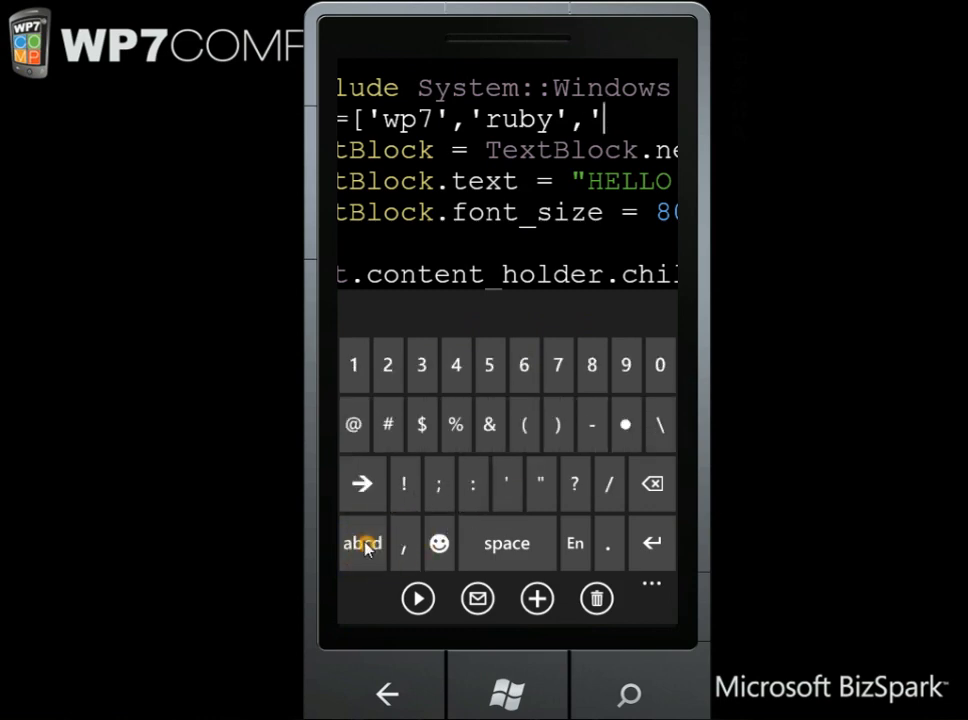
{"action": "left_click", "coordinate": [365, 545]}
{"action": "left_click", "coordinate": [591, 366]}
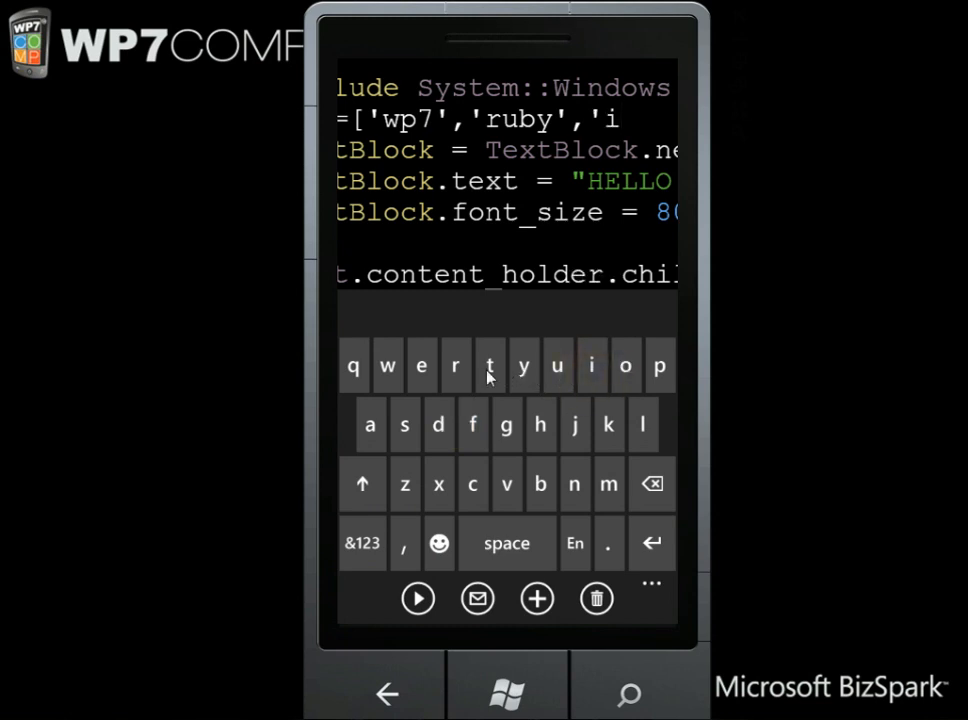
{"action": "left_click", "coordinate": [455, 366]}
{"action": "left_click", "coordinate": [623, 366]}
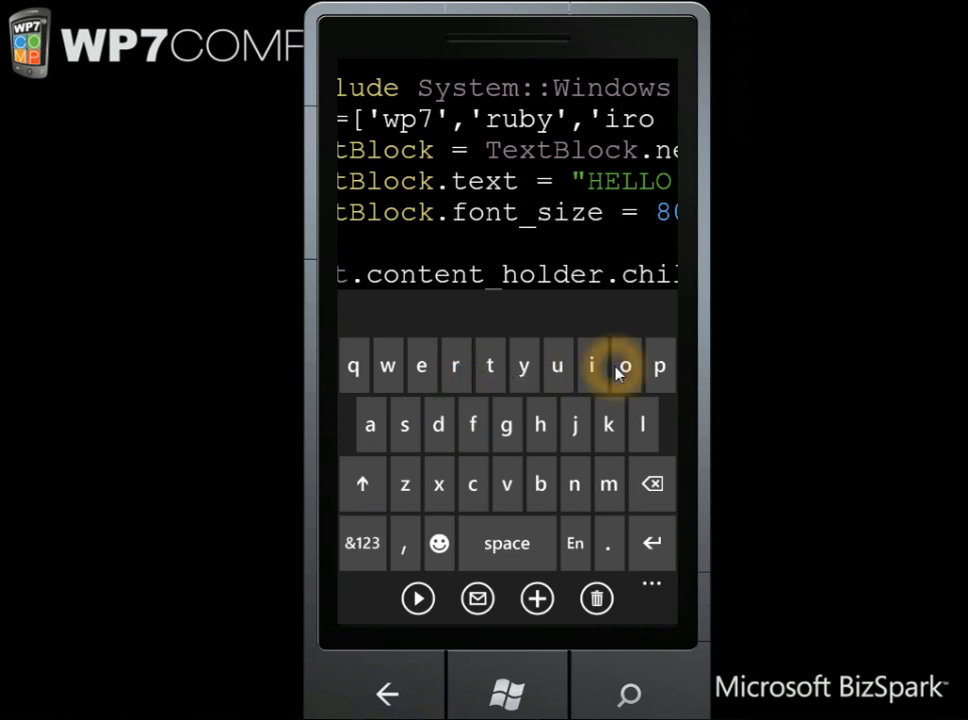
{"action": "left_click", "coordinate": [574, 484]}
{"action": "left_click", "coordinate": [362, 543]}
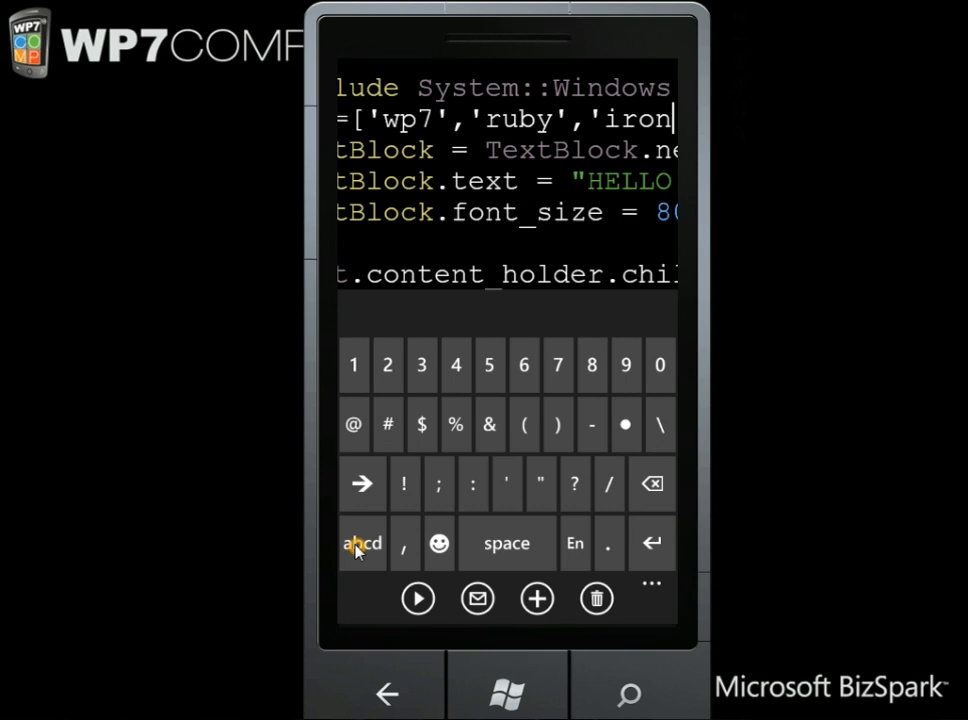
{"action": "left_click", "coordinate": [558, 365]}
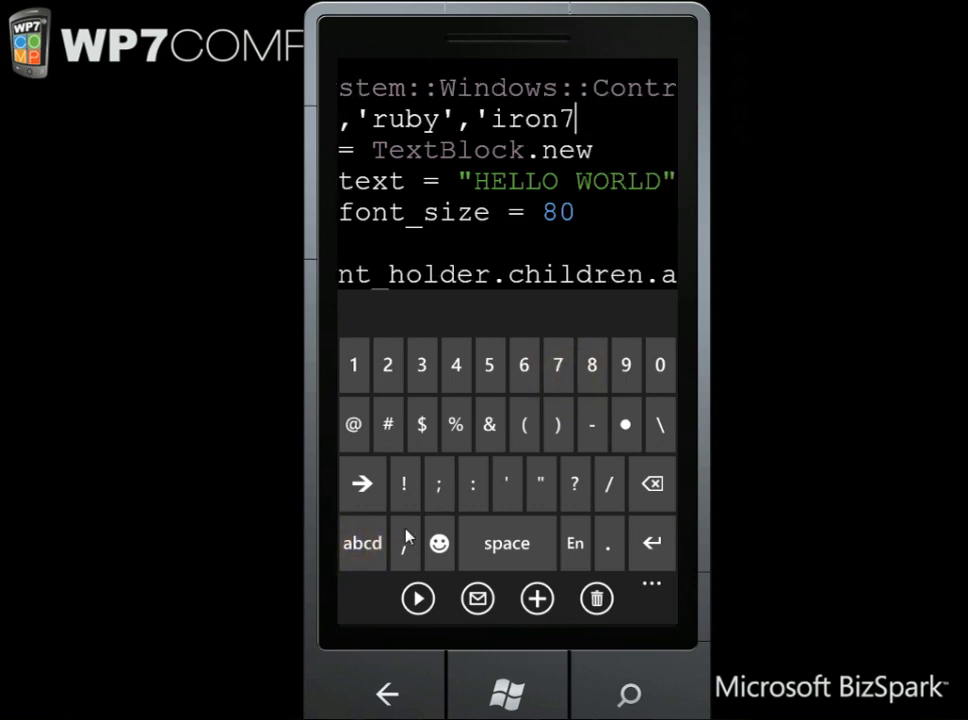
{"action": "left_click", "coordinate": [506, 484]}
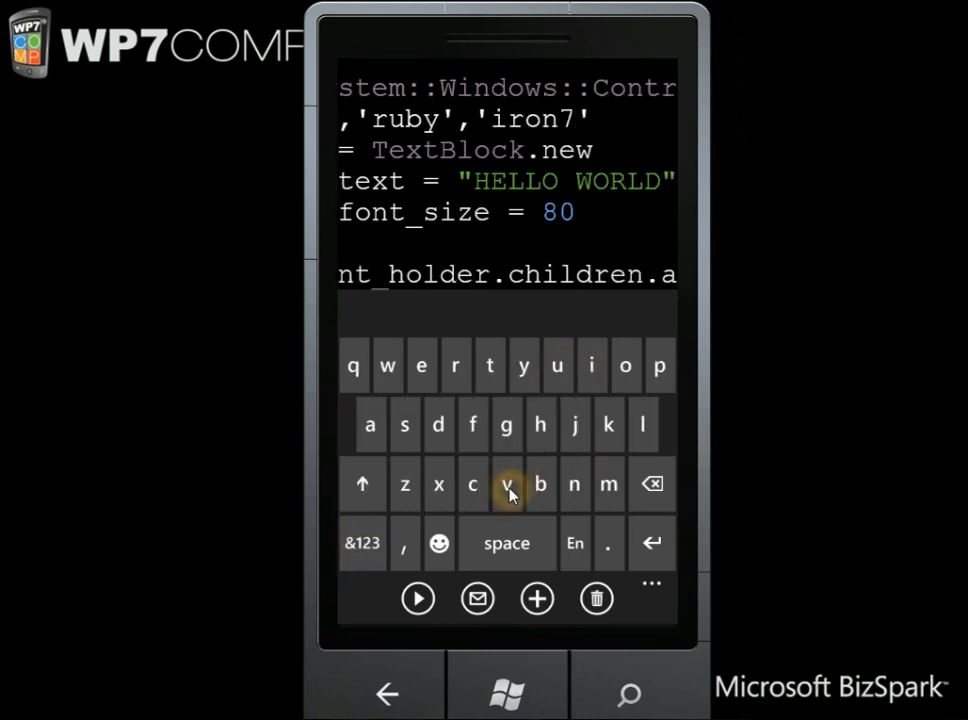
{"action": "left_click", "coordinate": [362, 543]}
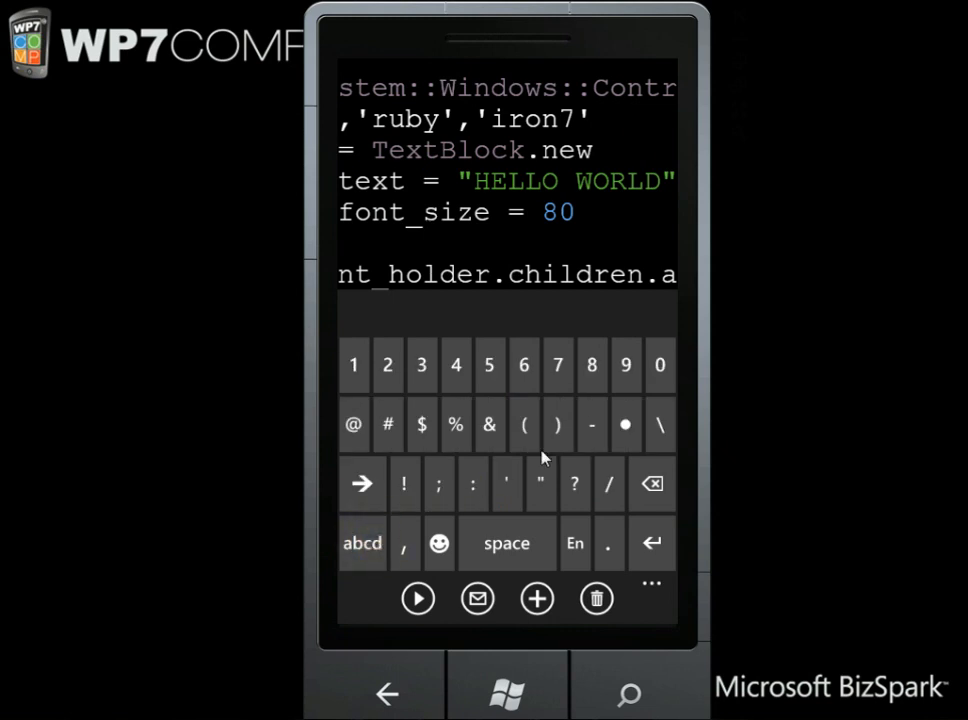
{"action": "left_click", "coordinate": [375, 484]}
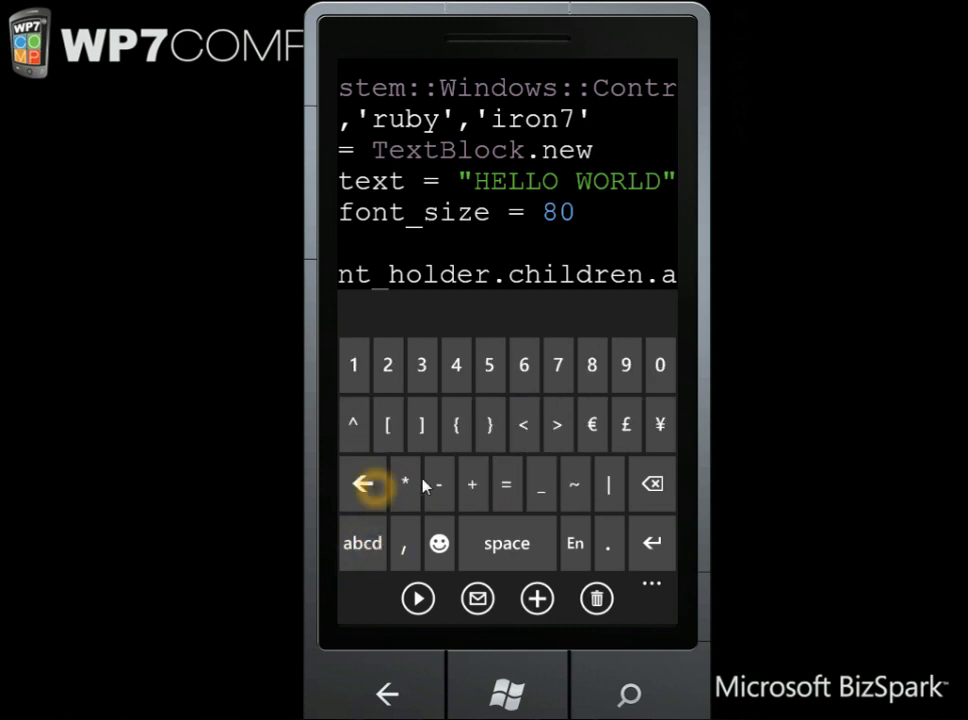
{"action": "left_click", "coordinate": [421, 425]}
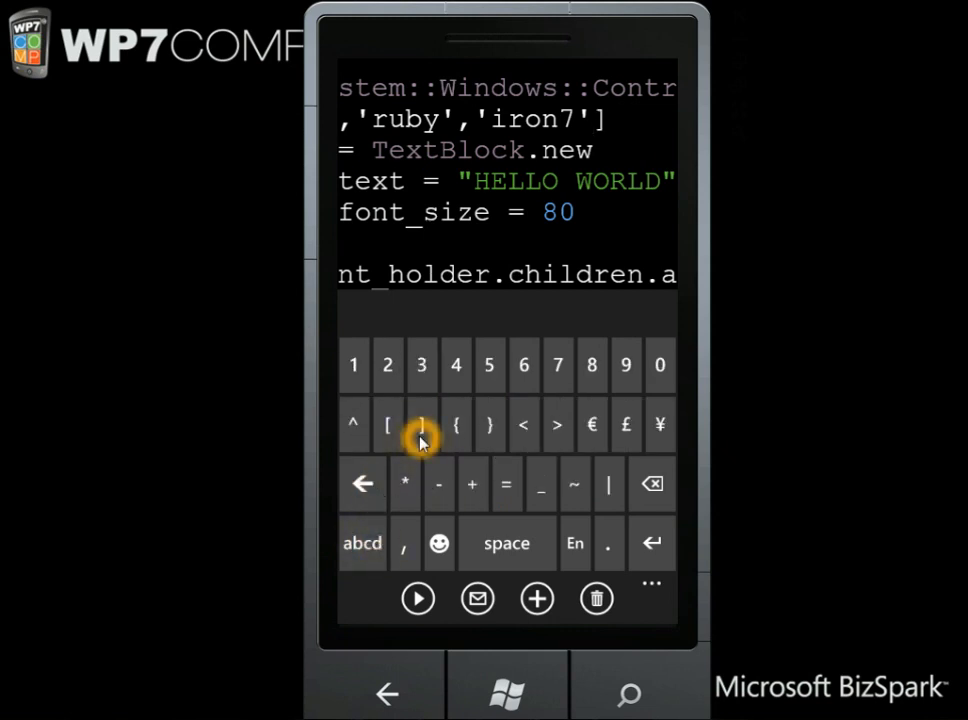
{"action": "left_click", "coordinate": [653, 543]}
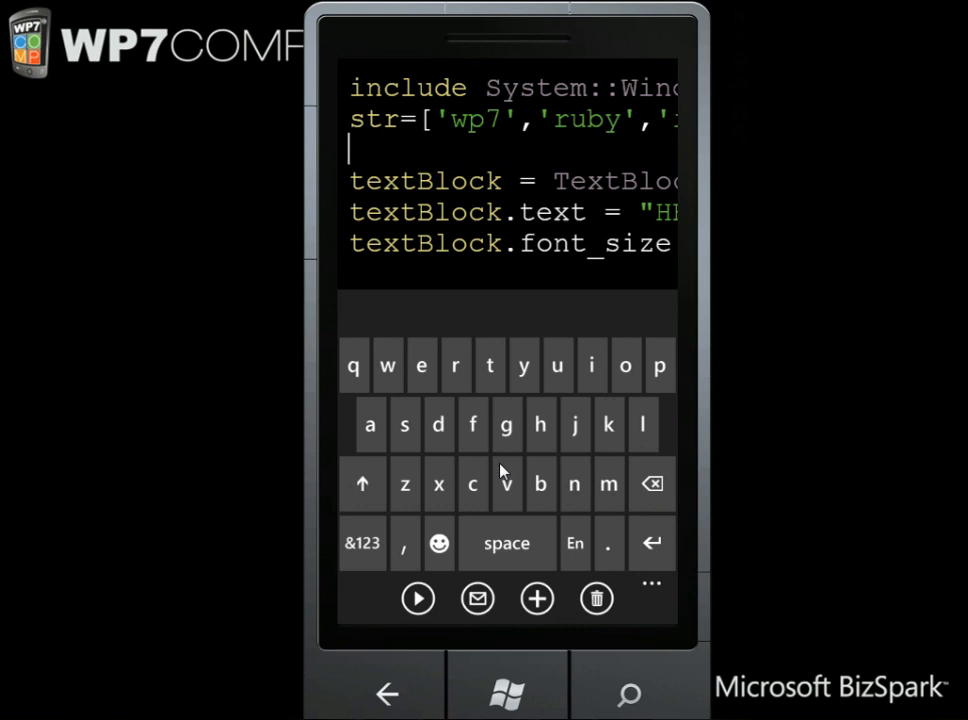
- Begin the new line with the assignment sp=
{"action": "left_click", "coordinate": [404, 425]}
{"action": "left_click", "coordinate": [660, 366]}
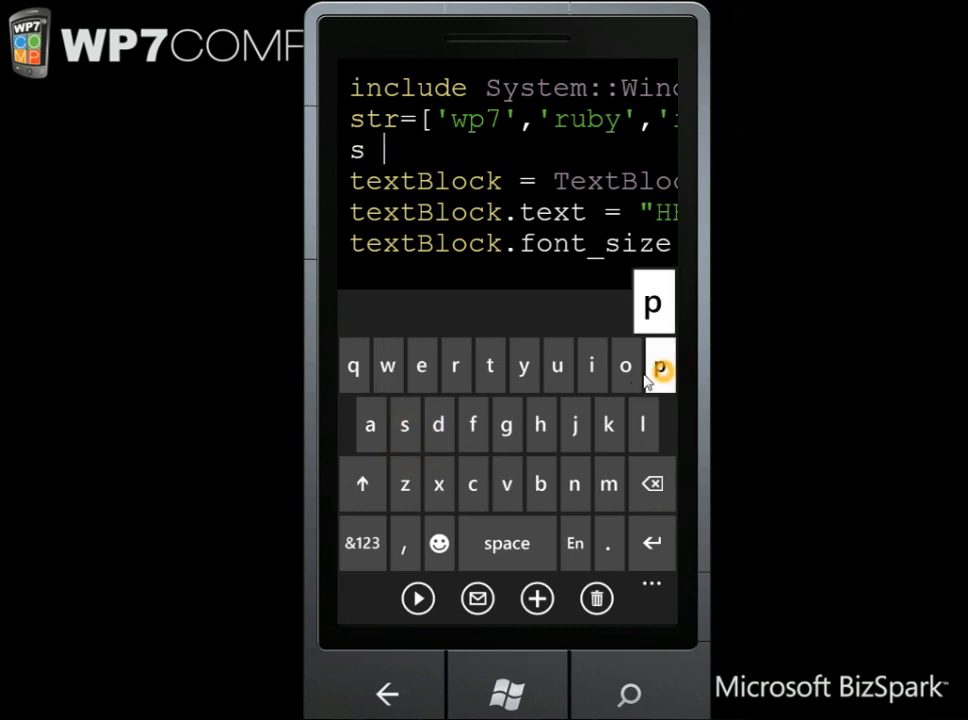
{"action": "left_click", "coordinate": [362, 542]}
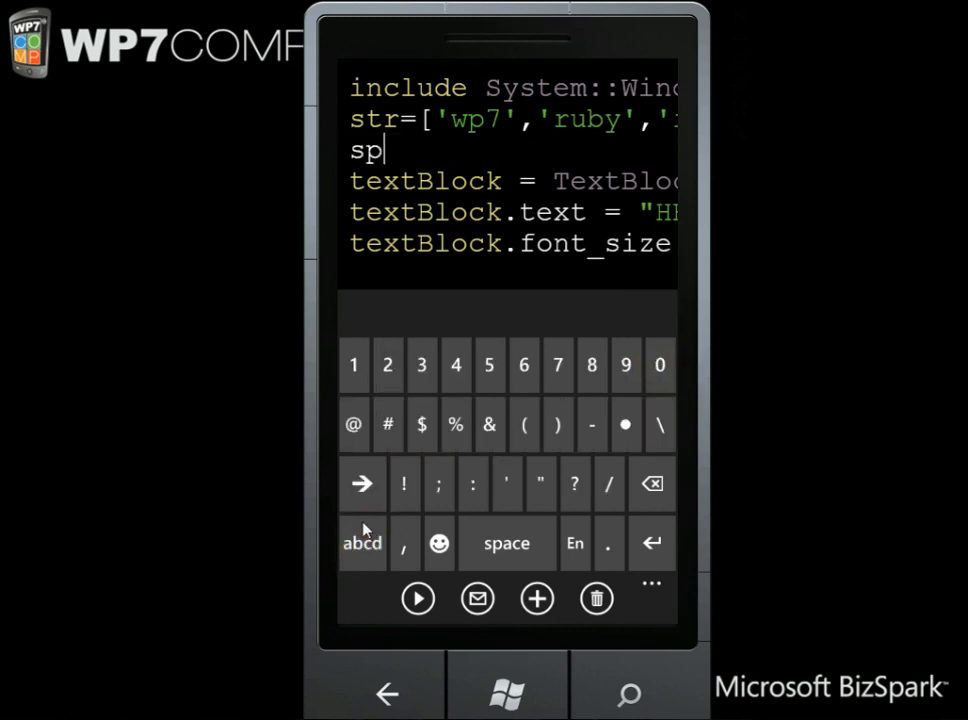
{"action": "left_click", "coordinate": [362, 485]}
{"action": "left_click", "coordinate": [510, 495]}
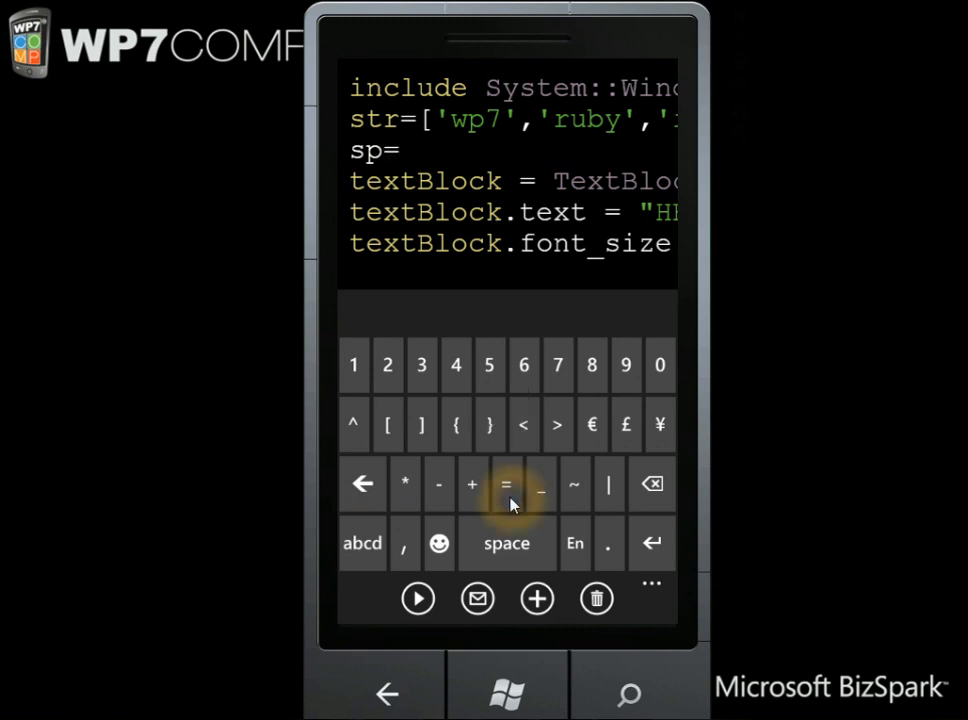
- Enter the class name StackPanel with capital S and P
{"action": "left_click", "coordinate": [362, 545]}
{"action": "left_click", "coordinate": [362, 485]}
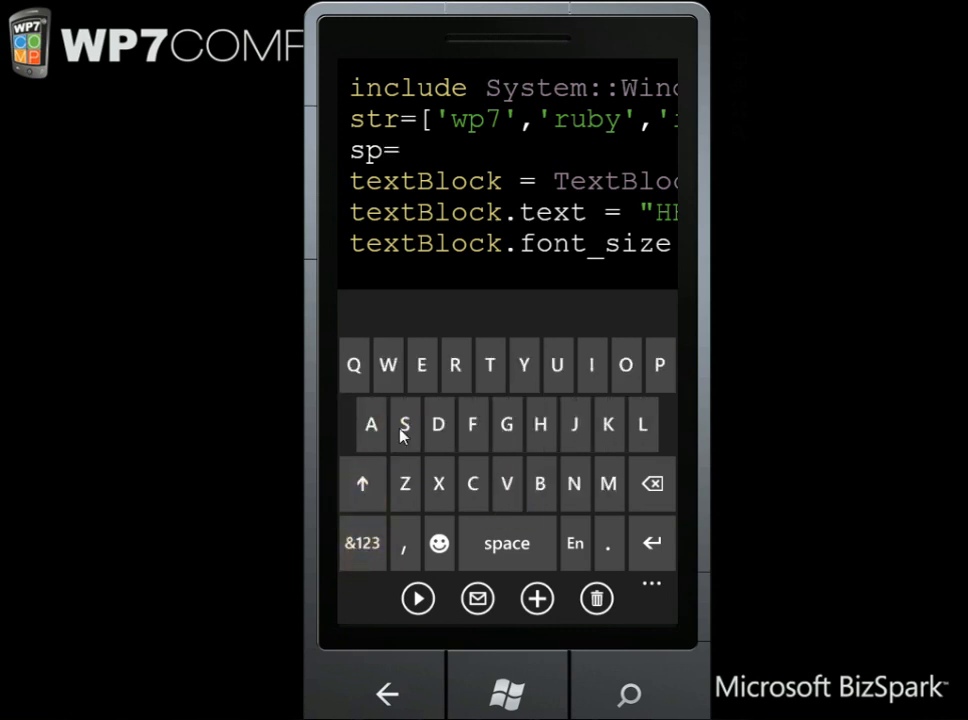
{"action": "left_click", "coordinate": [404, 426]}
{"action": "left_click", "coordinate": [489, 367]}
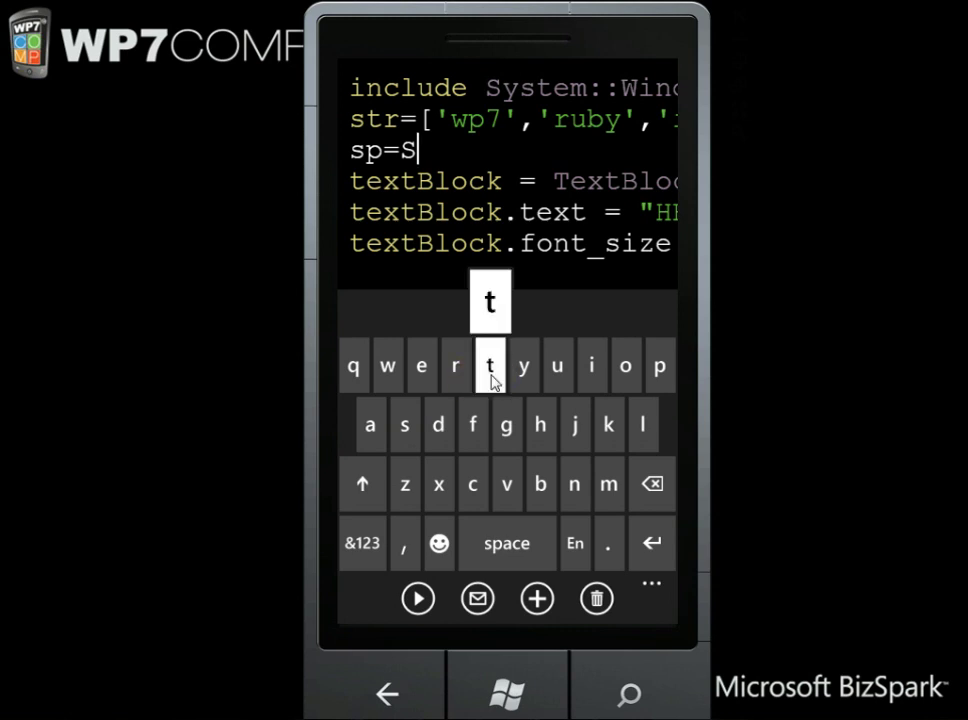
{"action": "left_click", "coordinate": [370, 426]}
{"action": "left_click", "coordinate": [474, 486]}
{"action": "left_click", "coordinate": [609, 426]}
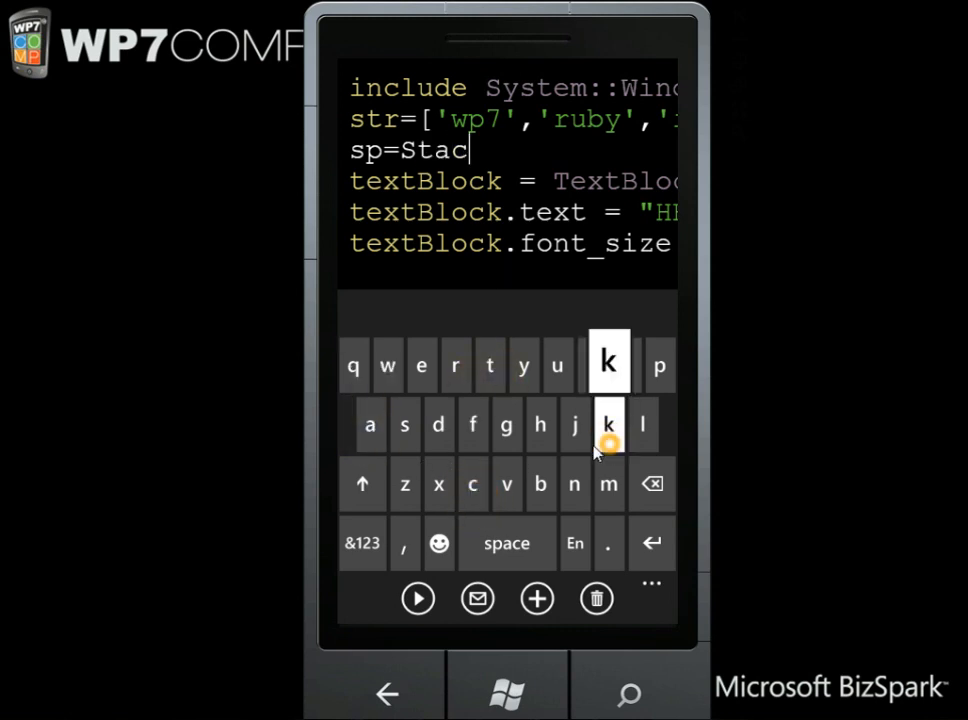
{"action": "left_click", "coordinate": [363, 484]}
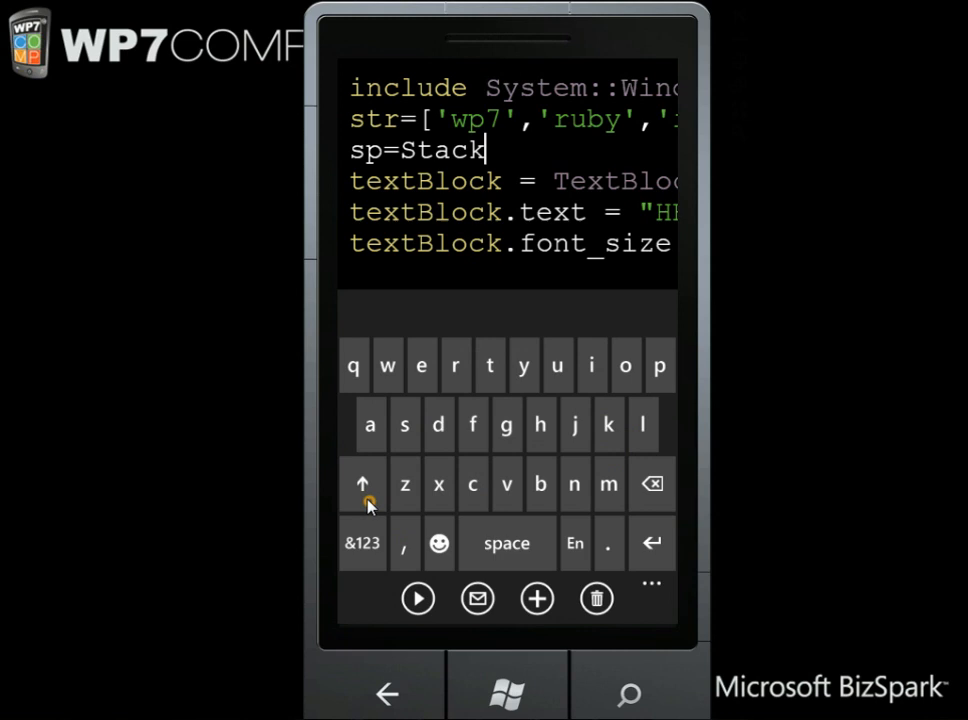
{"action": "left_click", "coordinate": [659, 367]}
{"action": "left_click", "coordinate": [370, 426]}
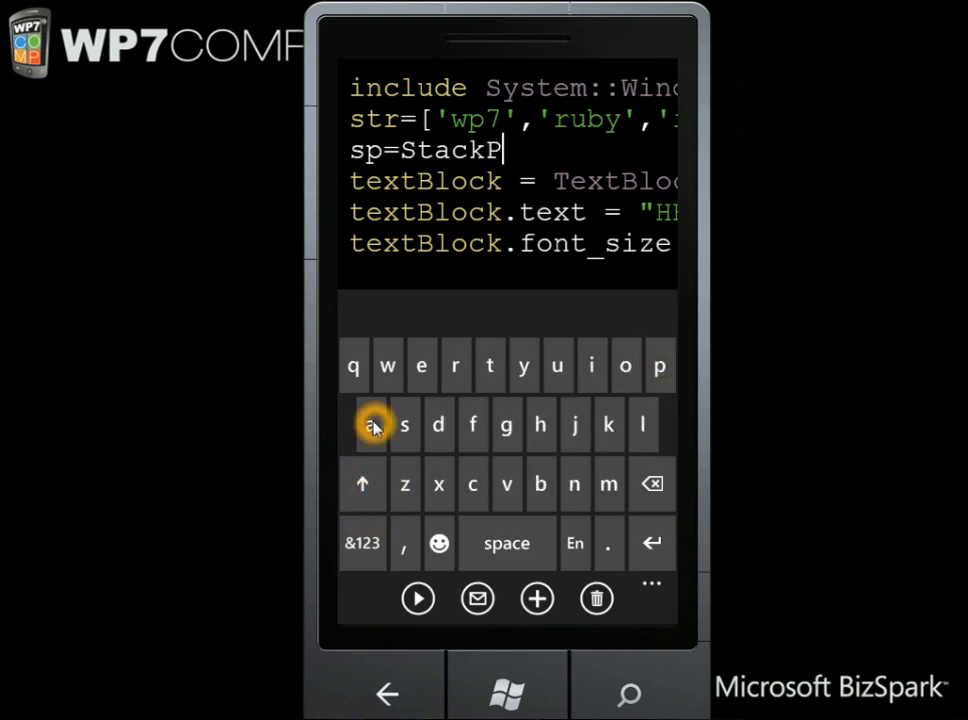
{"action": "left_click", "coordinate": [575, 486]}
{"action": "left_click", "coordinate": [421, 367]}
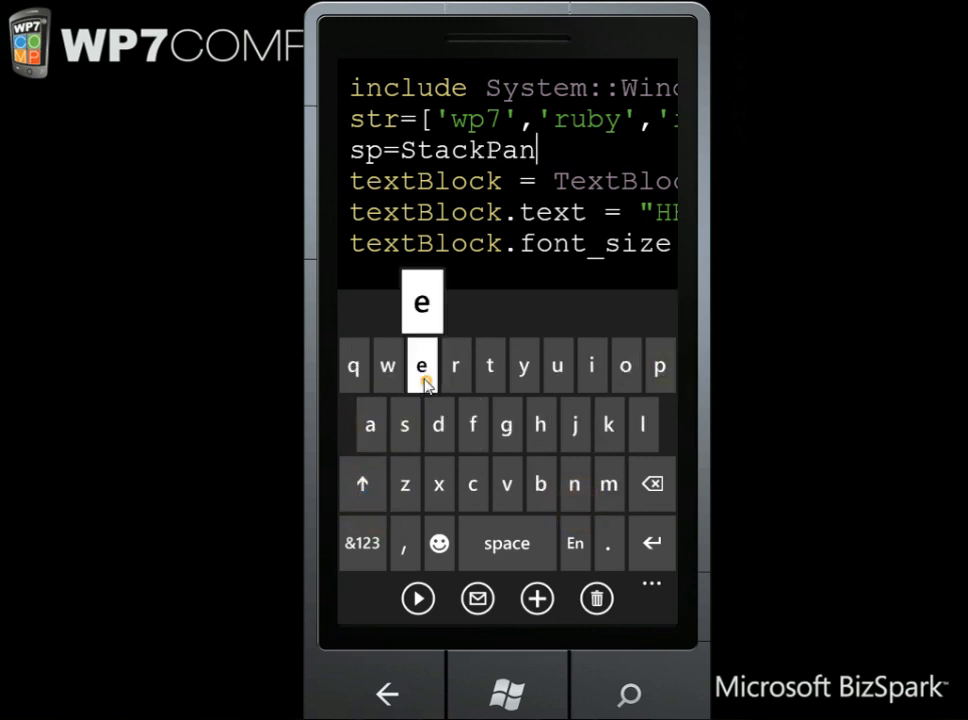
{"action": "left_click", "coordinate": [643, 426]}
- Finish the line as sp=StackPanel.new with the .new method call
{"action": "left_click", "coordinate": [608, 543]}
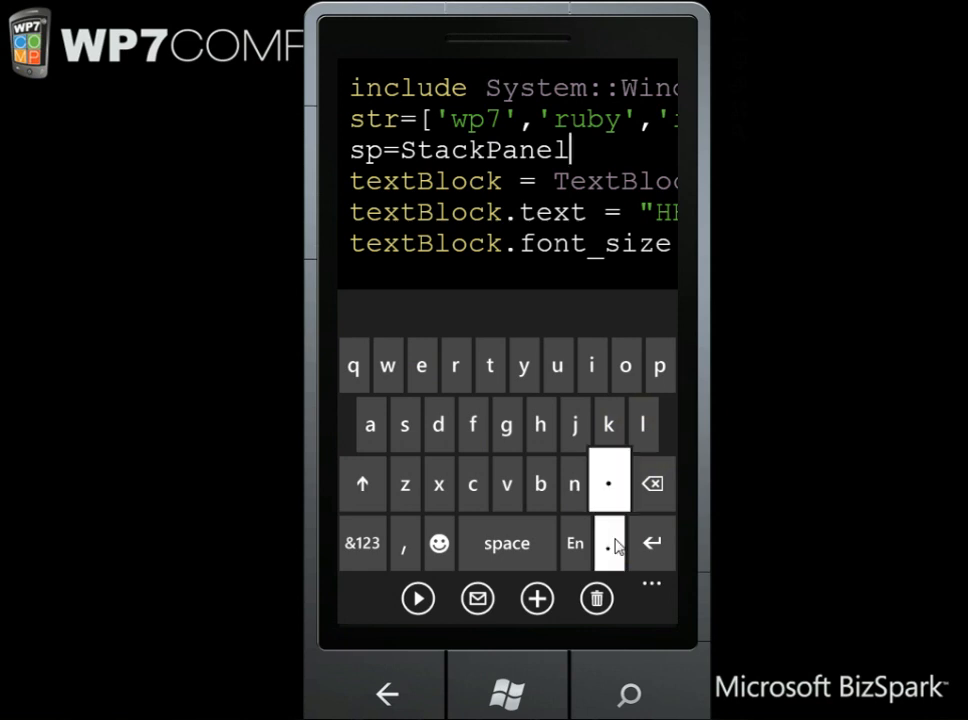
{"action": "left_click", "coordinate": [574, 484]}
{"action": "left_click", "coordinate": [421, 367]}
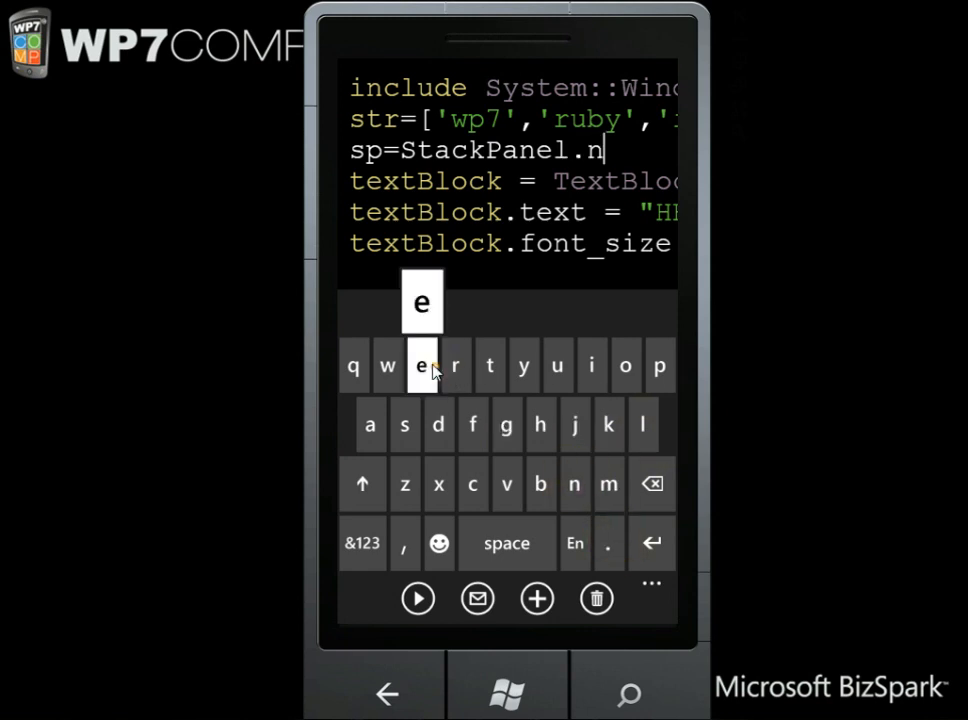
{"action": "left_click", "coordinate": [387, 367]}
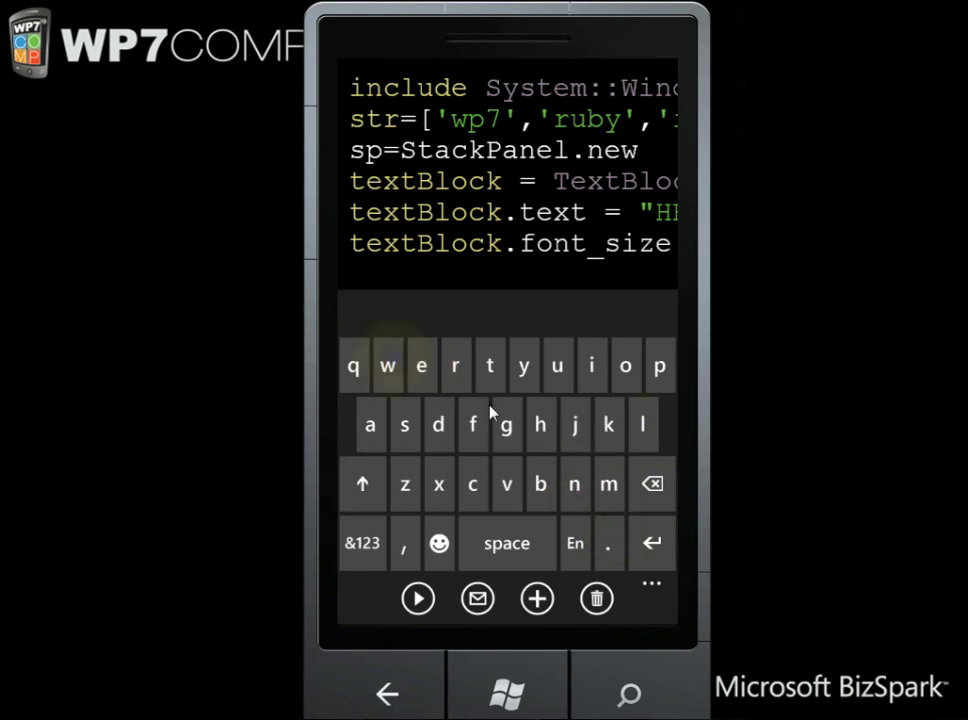
- On a new line below, enter str.each to begin the loop
{"action": "left_click", "coordinate": [652, 543]}
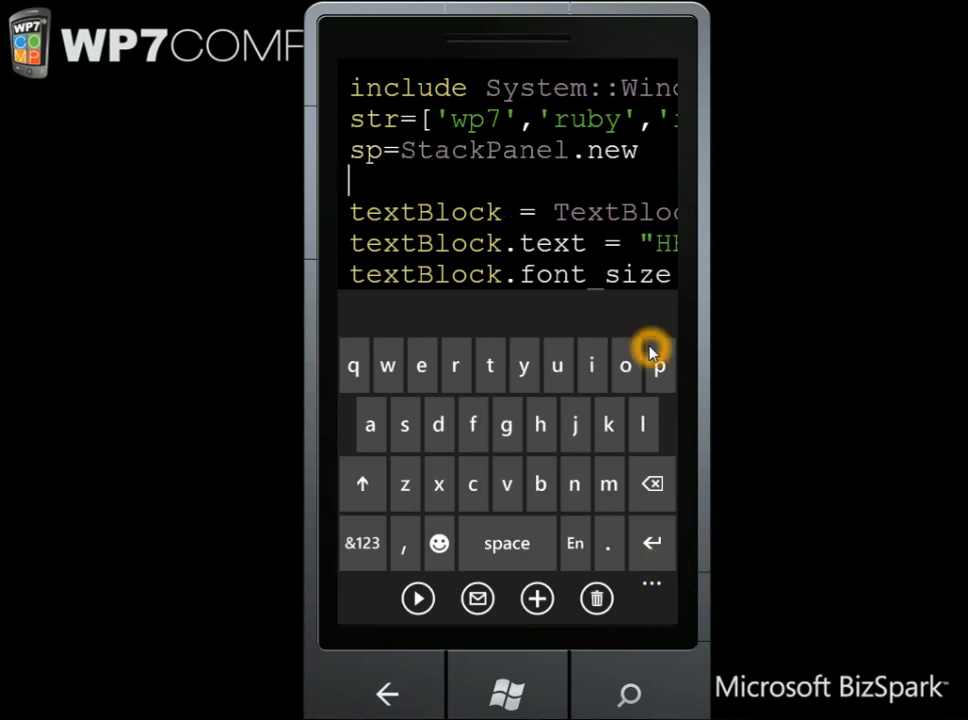
{"action": "left_click", "coordinate": [404, 425]}
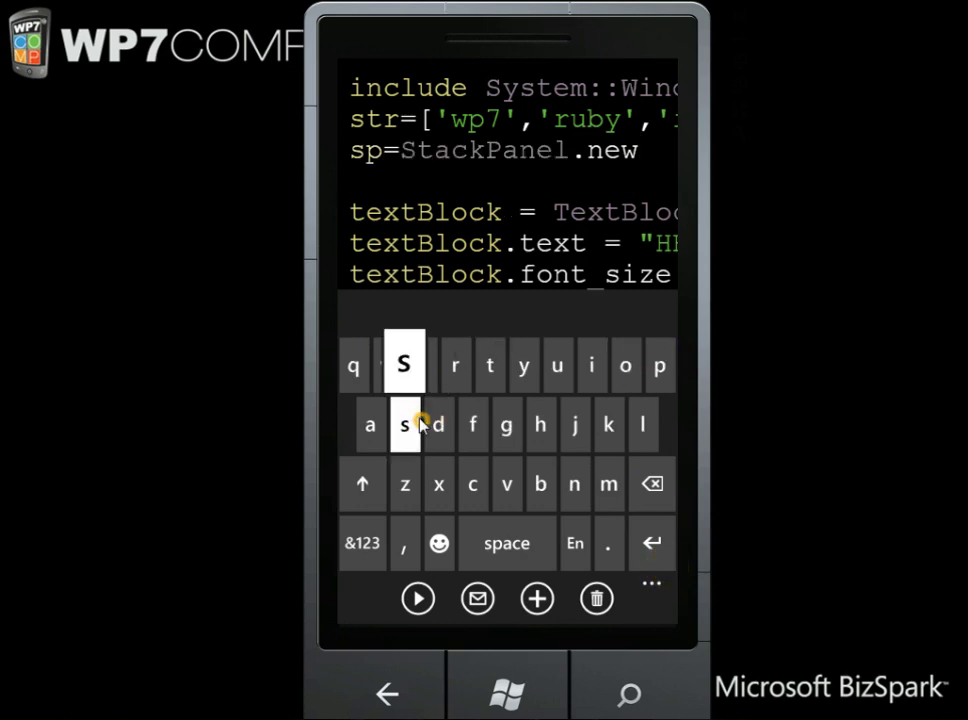
{"action": "left_click", "coordinate": [490, 366]}
{"action": "left_click", "coordinate": [456, 366]}
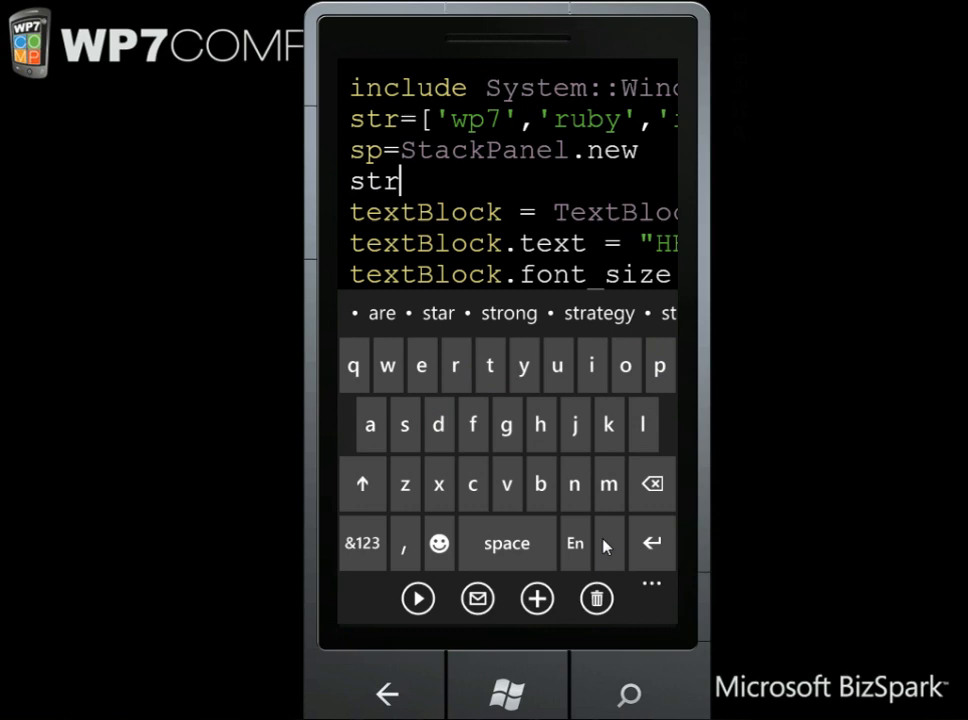
{"action": "left_click", "coordinate": [607, 543]}
{"action": "left_click", "coordinate": [421, 366]}
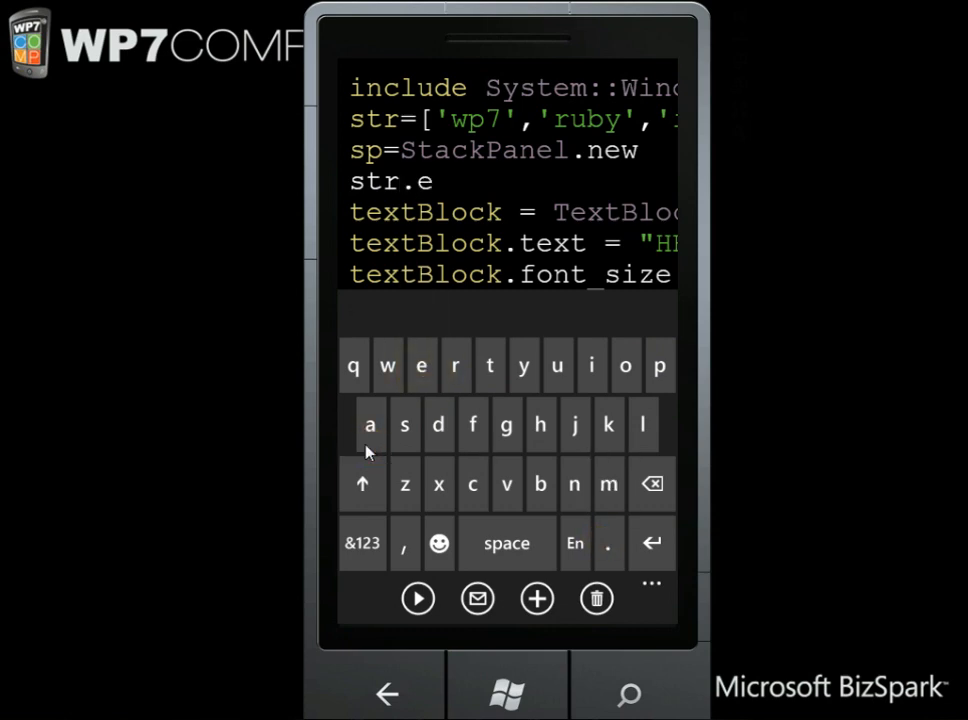
{"action": "left_click", "coordinate": [370, 425]}
{"action": "left_click", "coordinate": [472, 484]}
{"action": "left_click", "coordinate": [540, 425]}
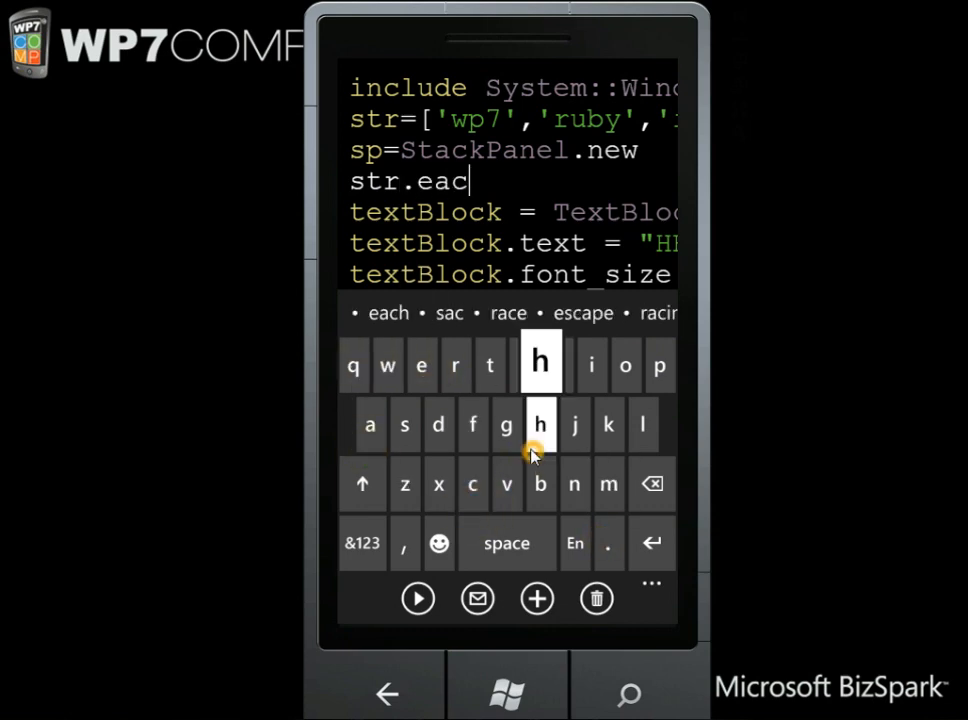
- Open the block as str.each{|s| and move the cursor to the textBlock text line
{"action": "left_click", "coordinate": [377, 550]}
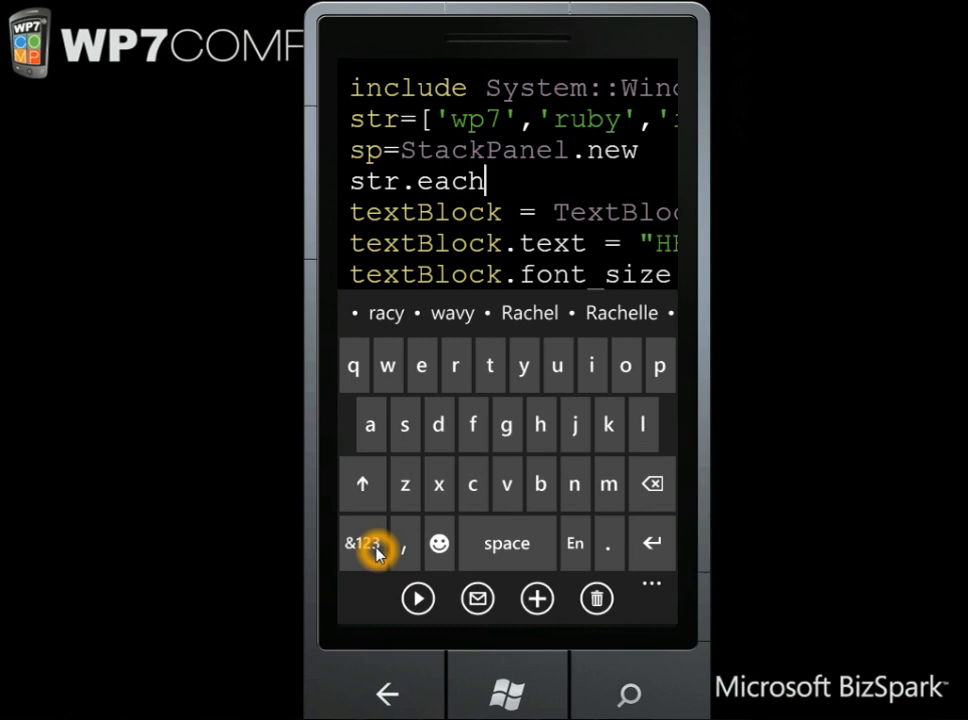
{"action": "left_click", "coordinate": [362, 484]}
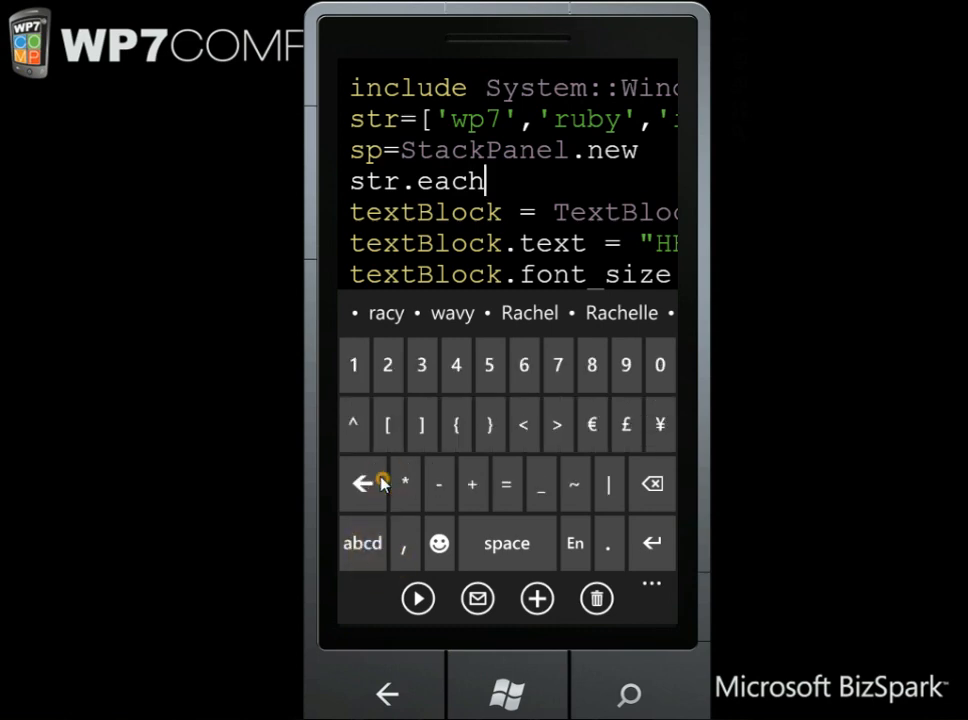
{"action": "left_click", "coordinate": [455, 424]}
{"action": "left_click", "coordinate": [608, 484]}
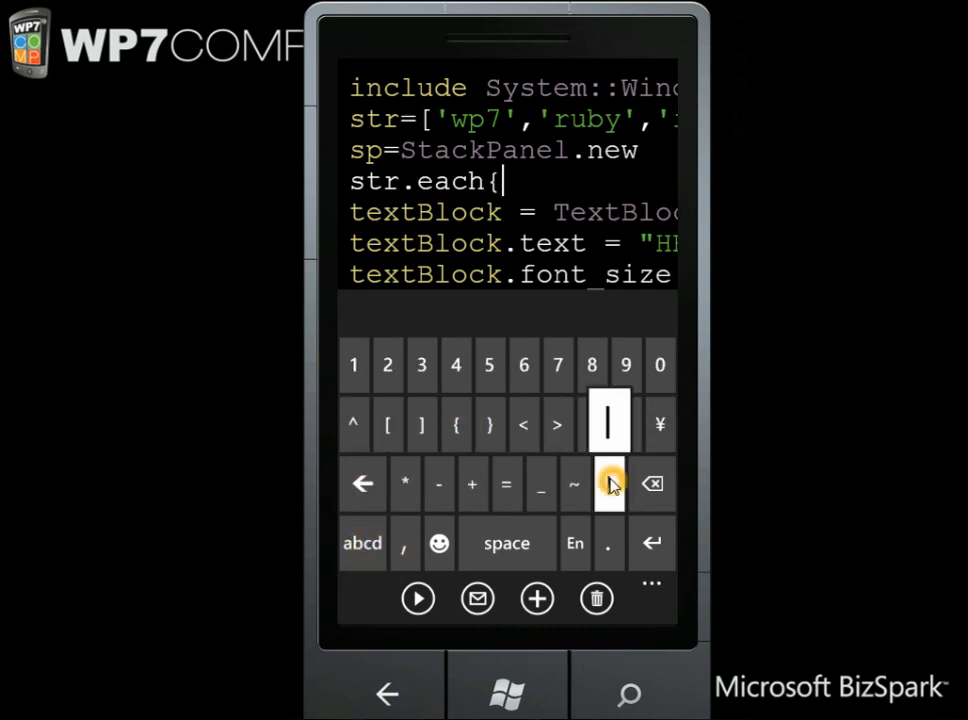
{"action": "left_click", "coordinate": [362, 543]}
{"action": "left_click", "coordinate": [404, 425]}
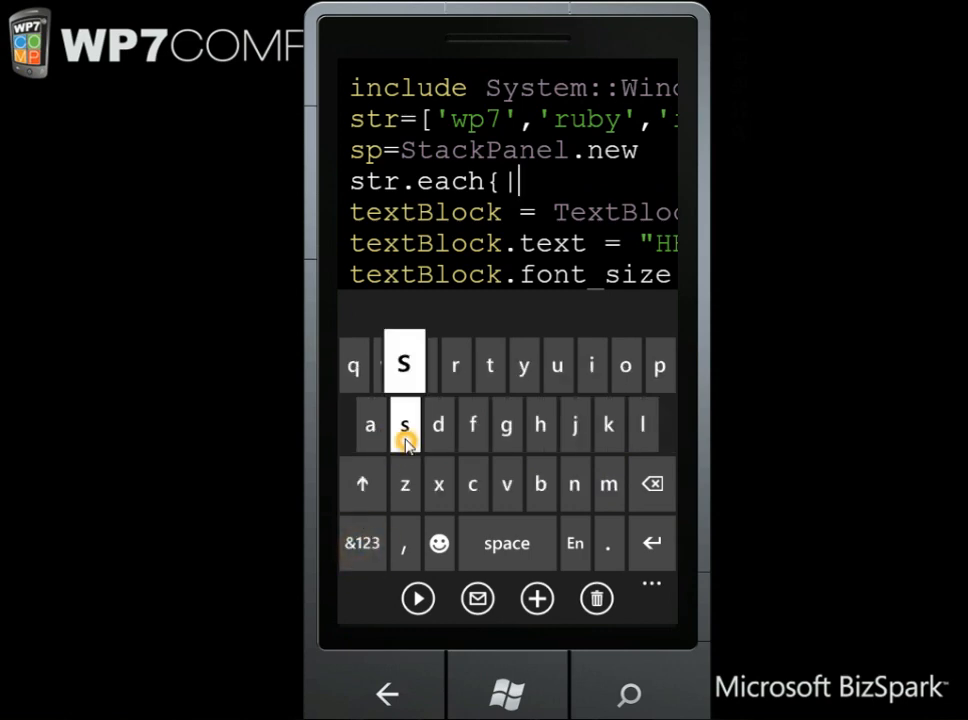
{"action": "type", "text": "s"}
{"action": "left_click", "coordinate": [362, 543]}
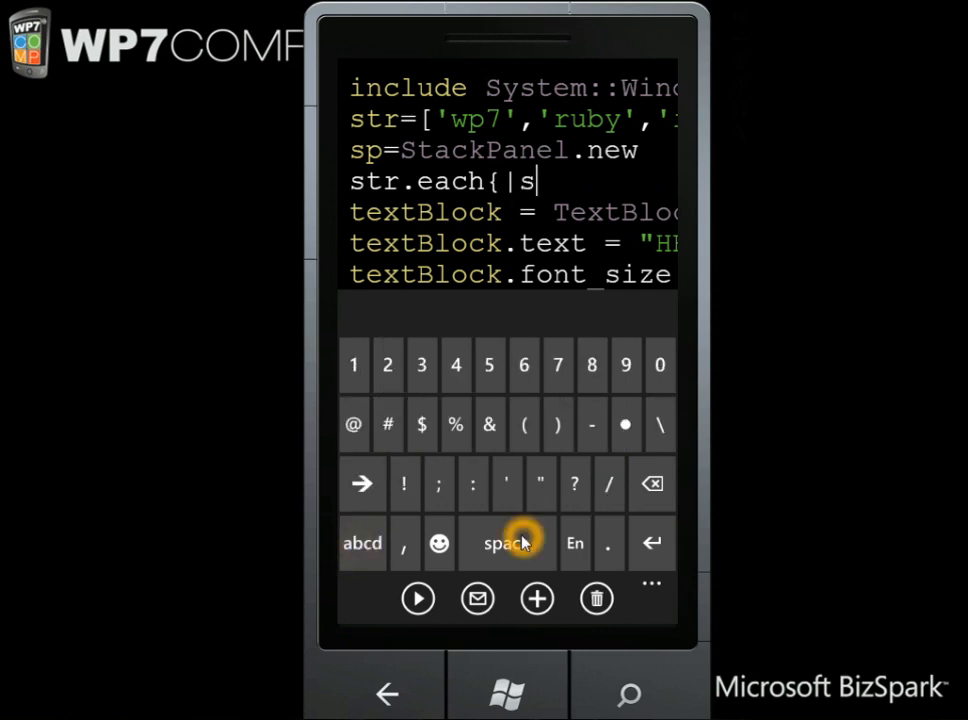
{"action": "left_click", "coordinate": [362, 484]}
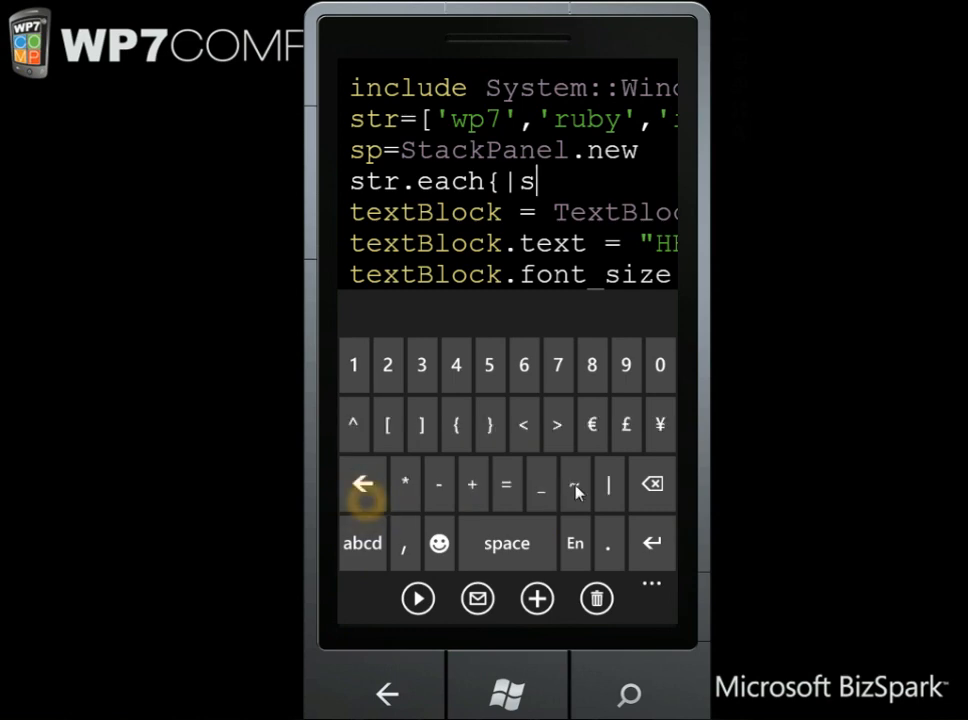
{"action": "left_click", "coordinate": [608, 484]}
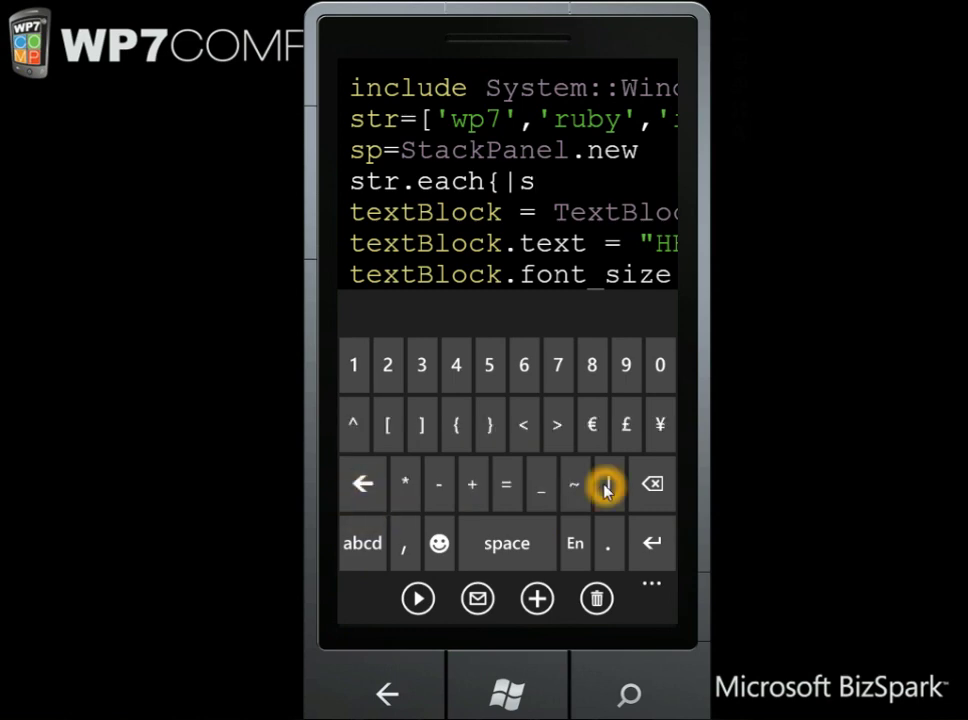
{"action": "left_click", "coordinate": [630, 244]}
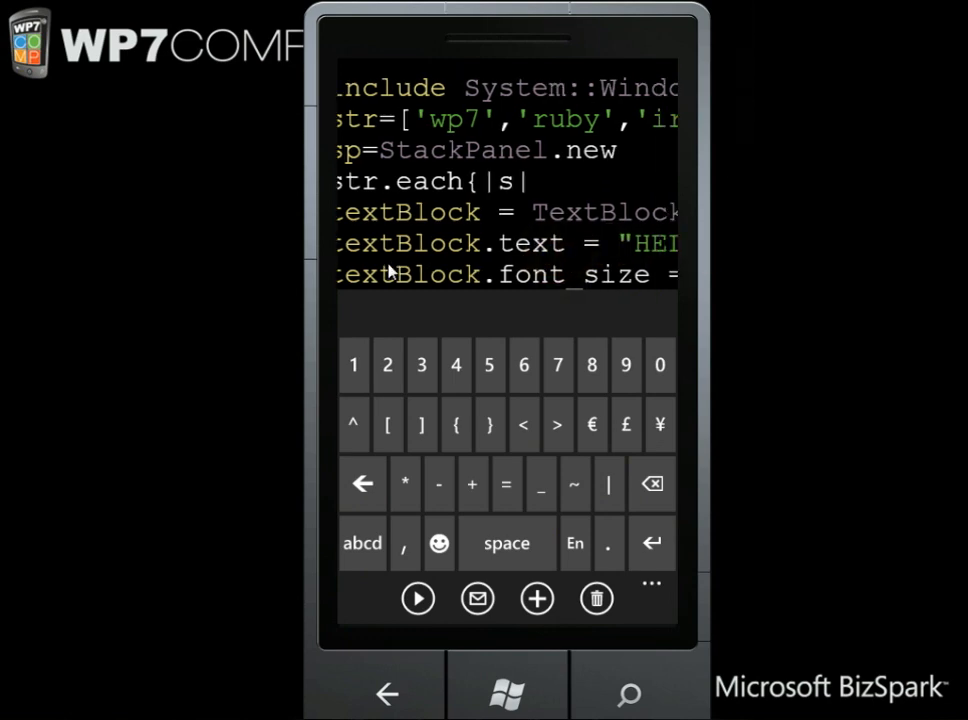
- Make textBlock.text assign s and comment out the old HELLO WORLD string with a #
{"action": "left_click_drag", "start_coordinate": [575, 258], "coordinate": [458, 258]}
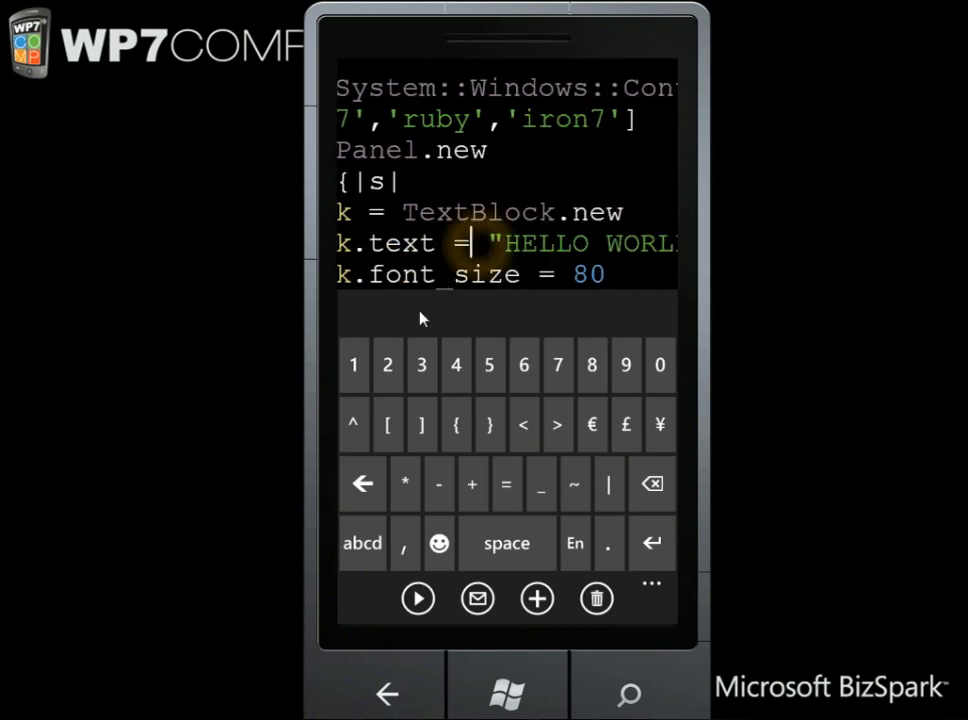
{"action": "left_click", "coordinate": [362, 543]}
{"action": "left_click", "coordinate": [404, 426]}
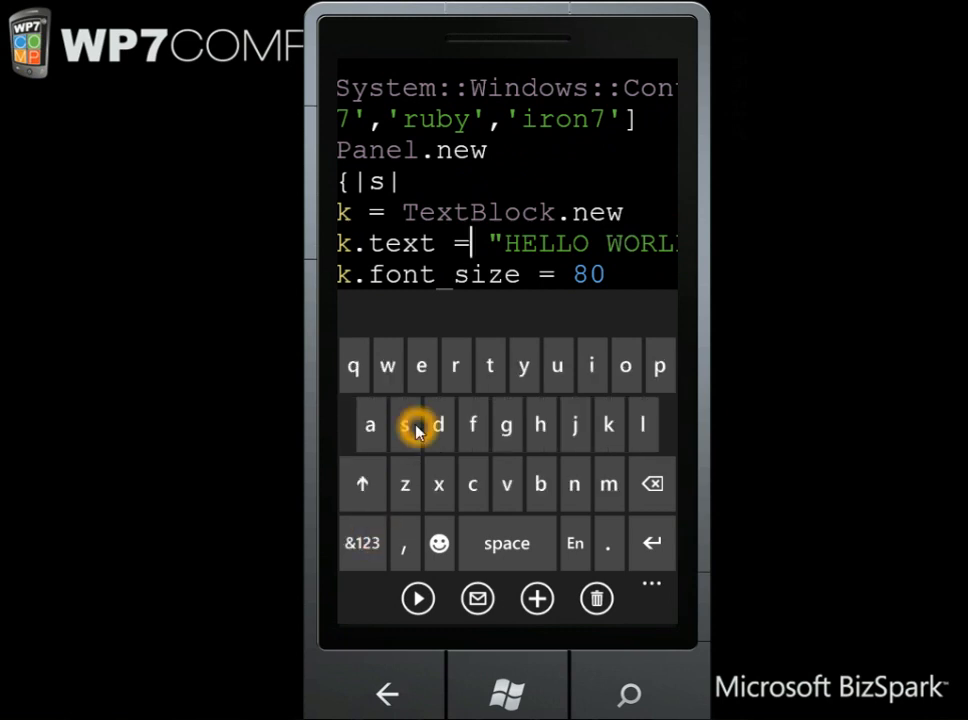
{"action": "left_click", "coordinate": [362, 543]}
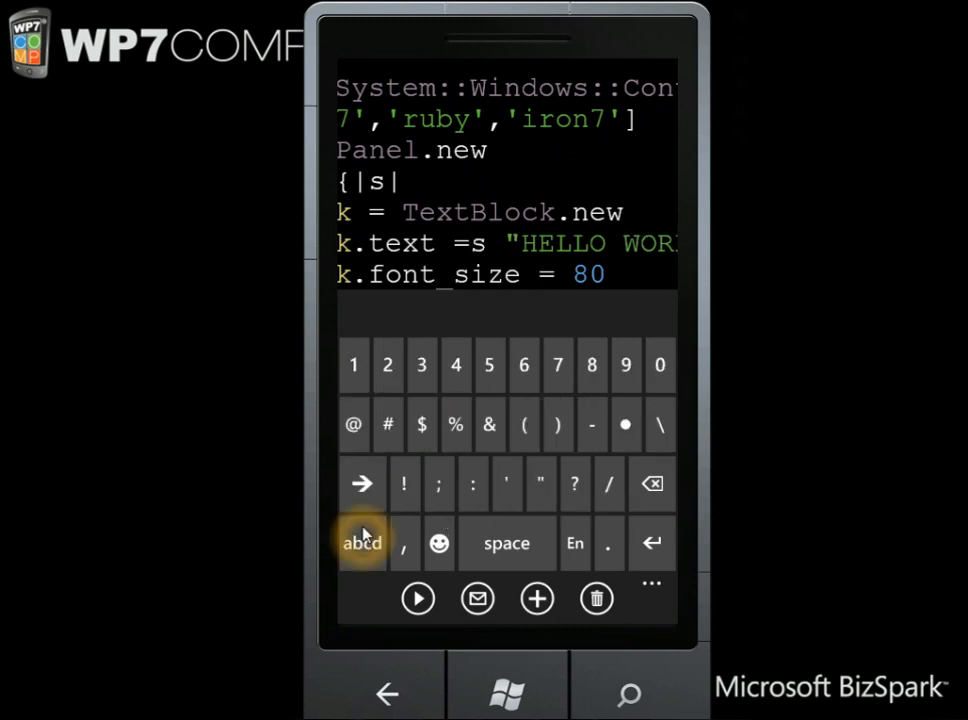
{"action": "left_click", "coordinate": [388, 425]}
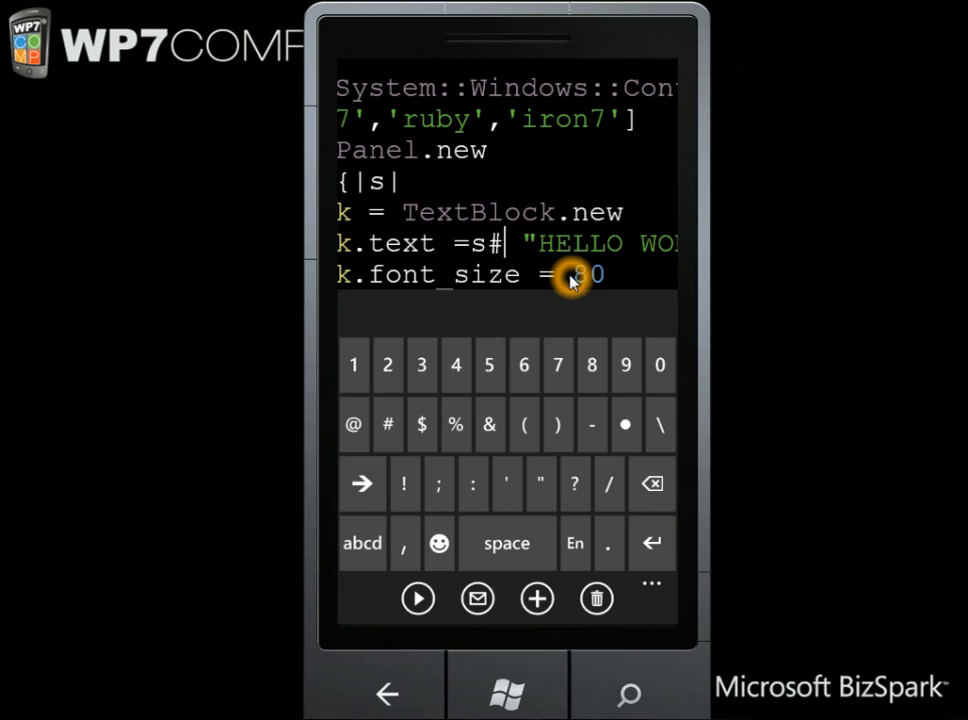
{"action": "left_click_drag", "start_coordinate": [572, 278], "coordinate": [555, 218]}
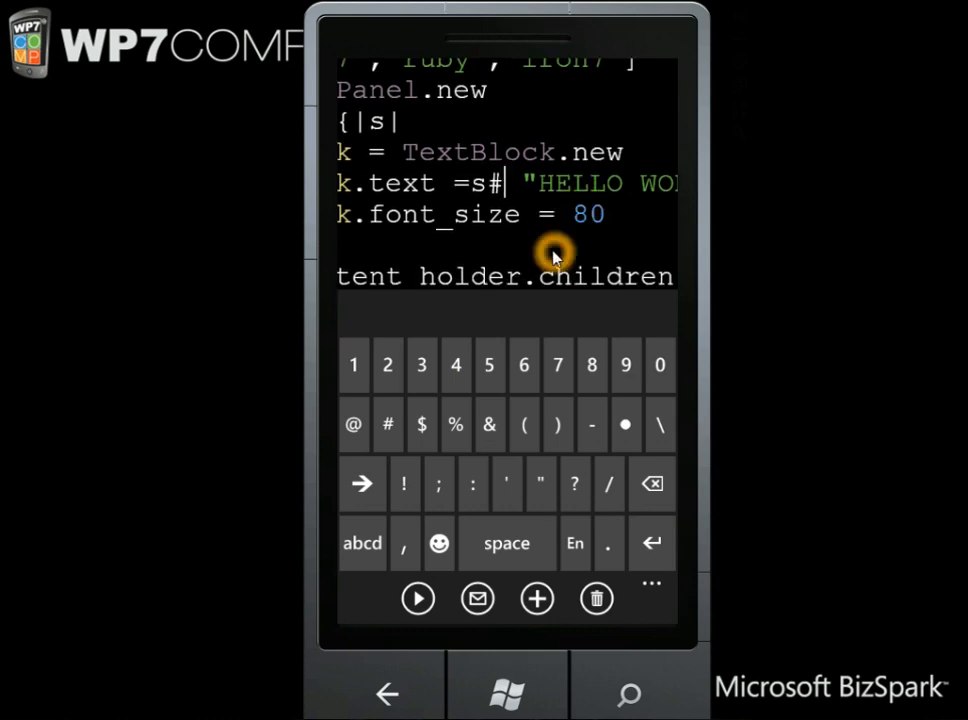
{"action": "left_click_drag", "start_coordinate": [455, 255], "coordinate": [555, 255]}
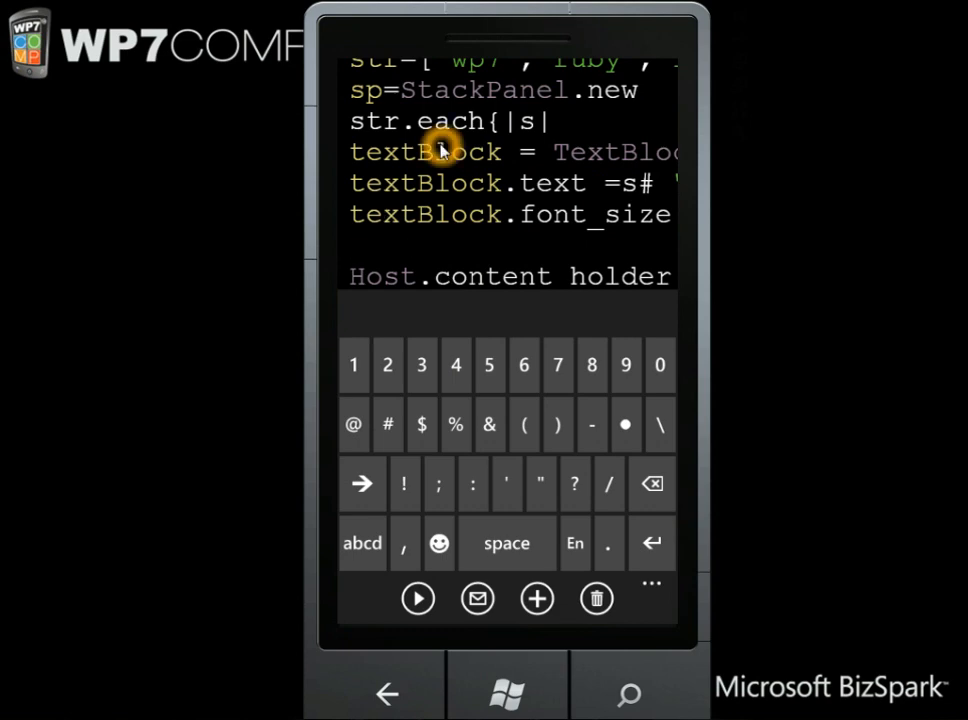
- Add the line sp.children.add(textBlock) inside the each loop body
{"action": "left_click", "coordinate": [363, 543]}
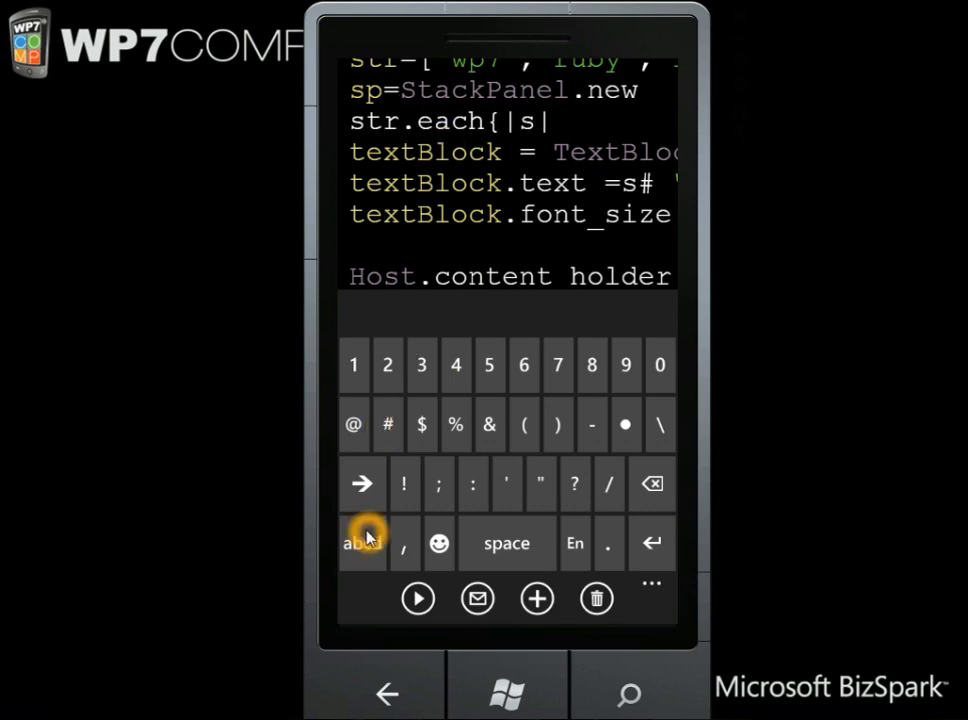
{"action": "left_click", "coordinate": [405, 427]}
{"action": "left_click", "coordinate": [659, 366]}
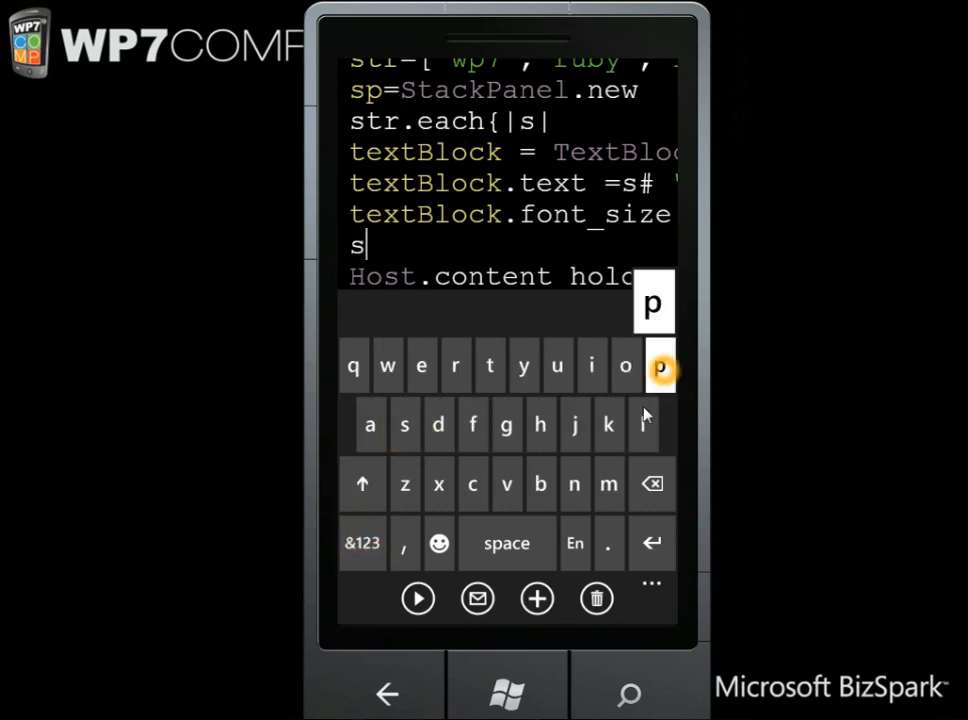
{"action": "left_click", "coordinate": [607, 542]}
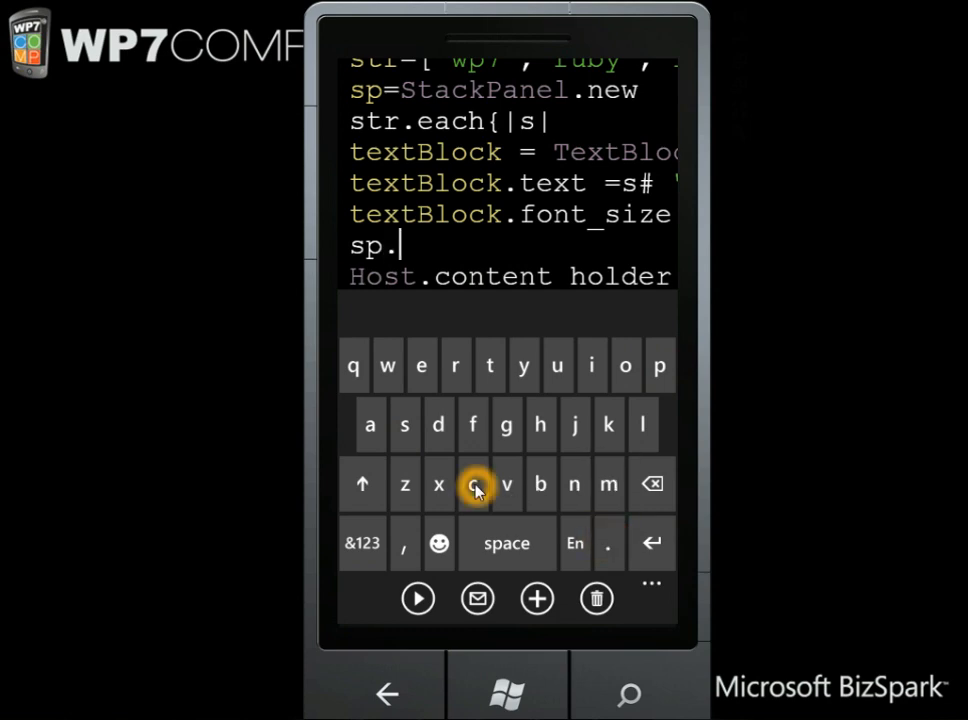
{"action": "left_click", "coordinate": [472, 485]}
{"action": "left_click", "coordinate": [540, 426]}
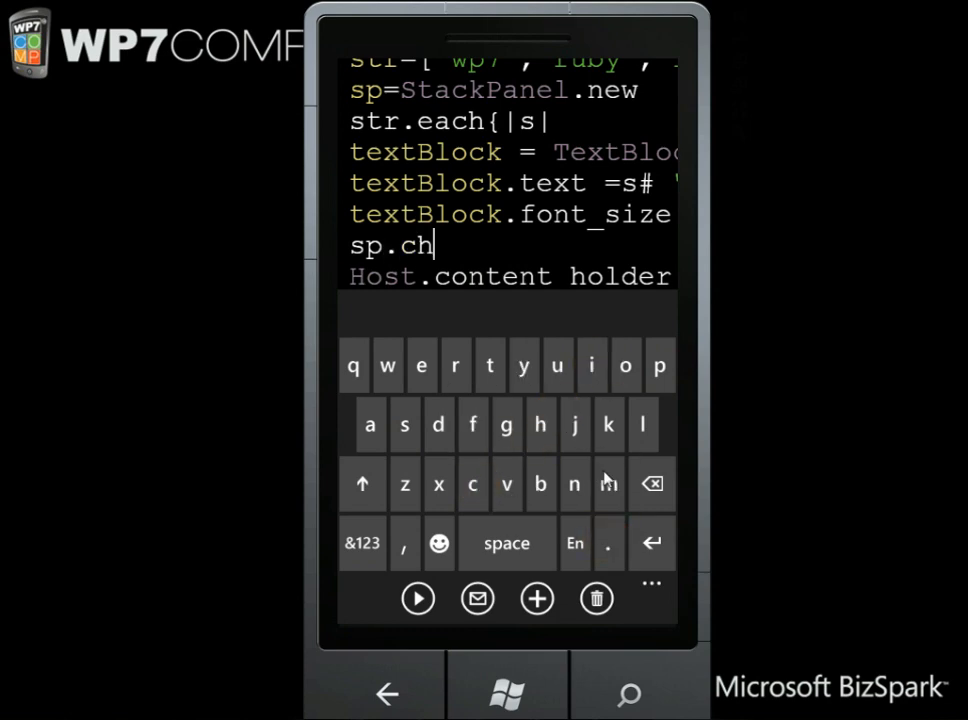
{"action": "left_click", "coordinate": [643, 426]}
{"action": "left_click", "coordinate": [438, 426]}
{"action": "left_click", "coordinate": [655, 485]}
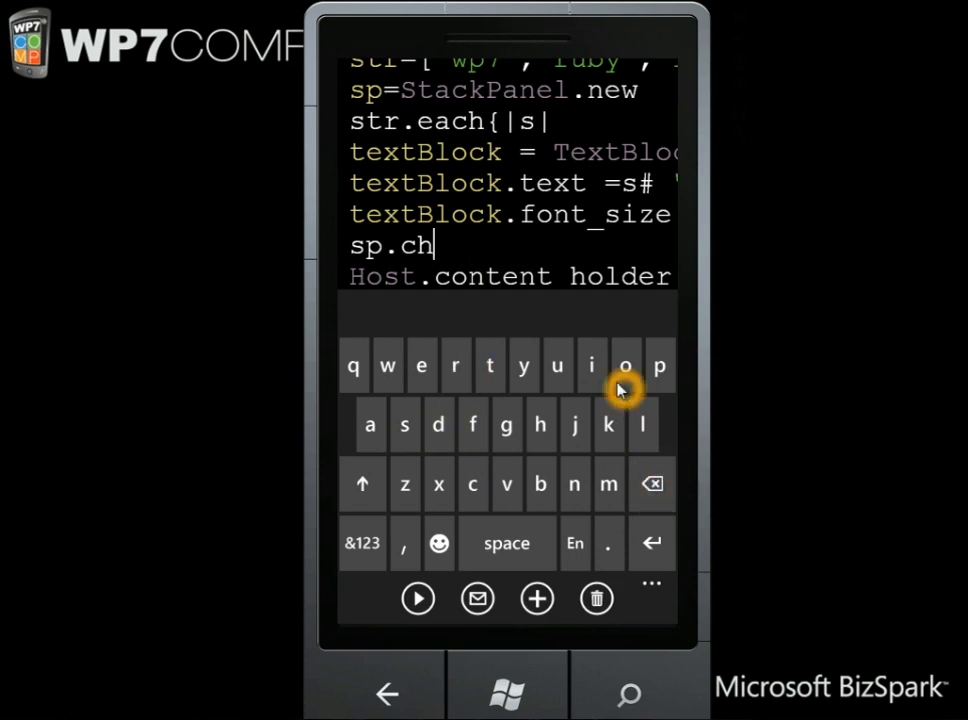
{"action": "left_click", "coordinate": [592, 366]}
{"action": "left_click", "coordinate": [643, 426]}
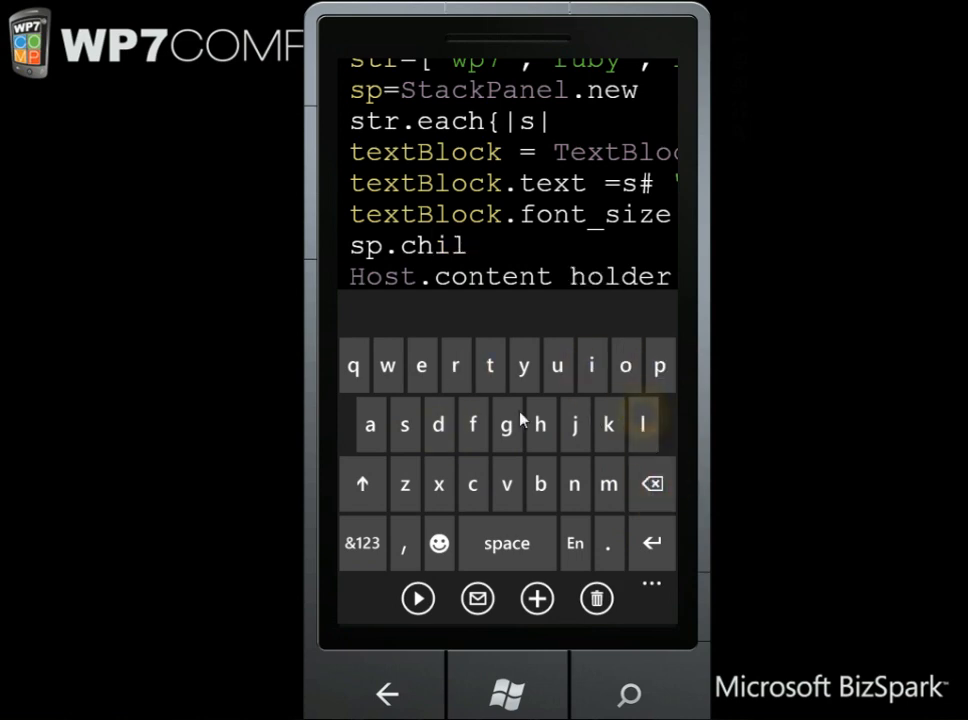
{"action": "left_click", "coordinate": [438, 426]}
{"action": "left_click", "coordinate": [458, 370]}
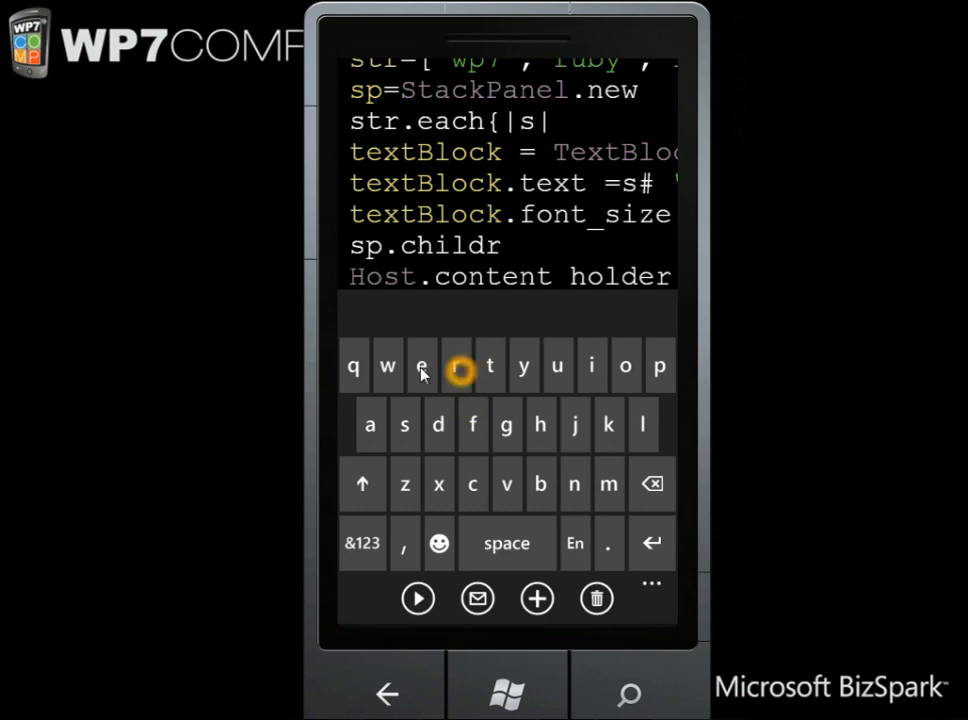
{"action": "left_click", "coordinate": [421, 366]}
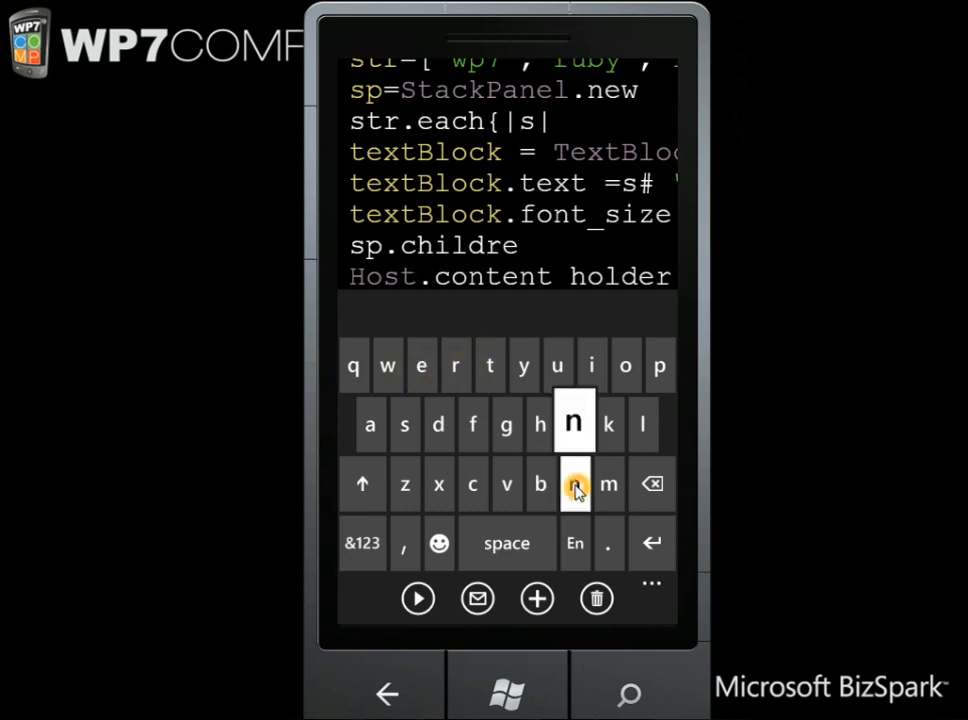
{"action": "left_click", "coordinate": [608, 543]}
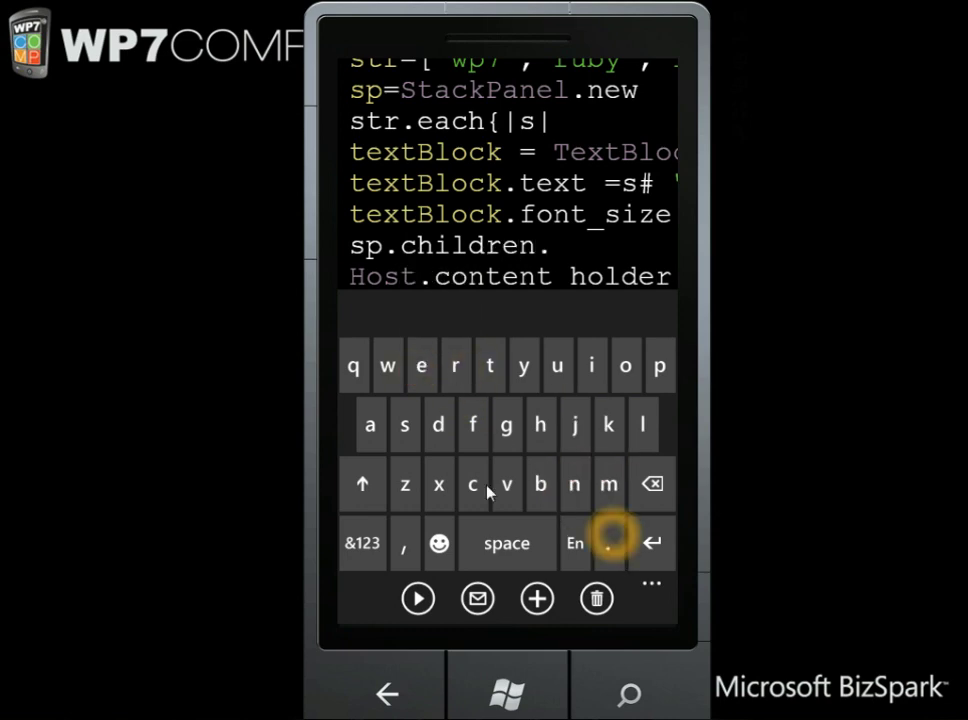
{"action": "left_click", "coordinate": [370, 425]}
{"action": "type", "text": "ad"}
{"action": "left_click", "coordinate": [438, 425]}
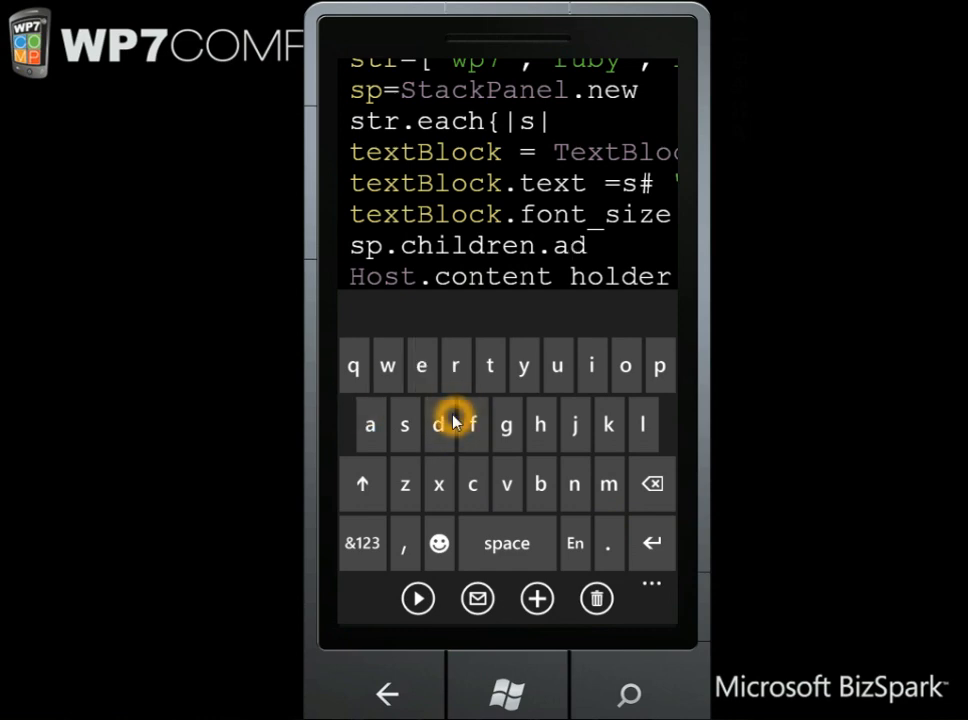
{"action": "left_click", "coordinate": [438, 425]}
{"action": "left_click", "coordinate": [362, 543]}
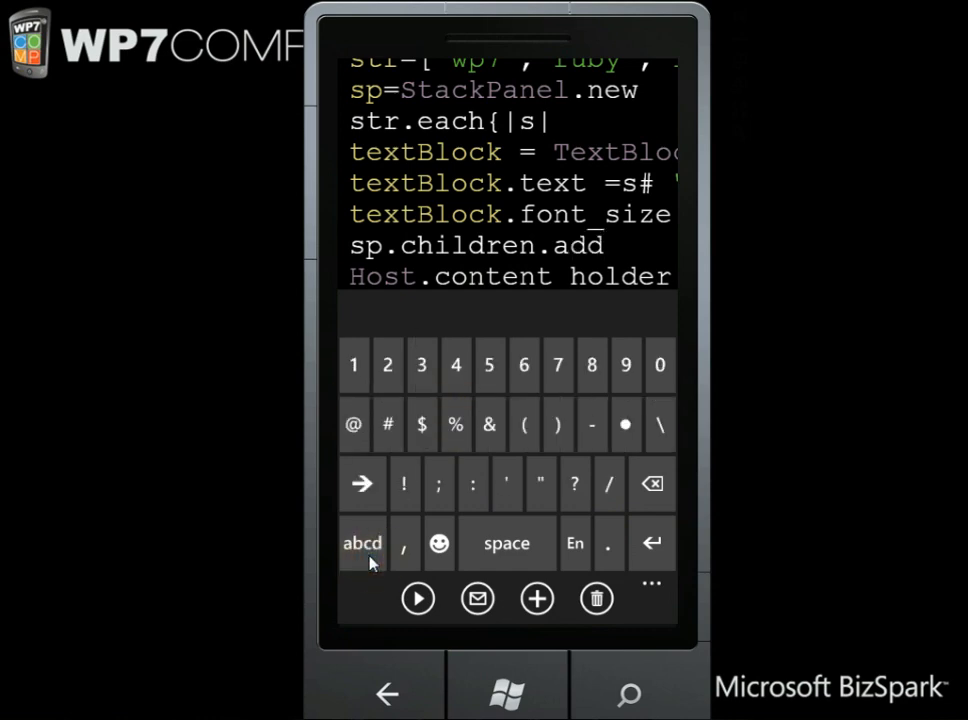
{"action": "left_click", "coordinate": [524, 425]}
{"action": "left_click", "coordinate": [366, 543]}
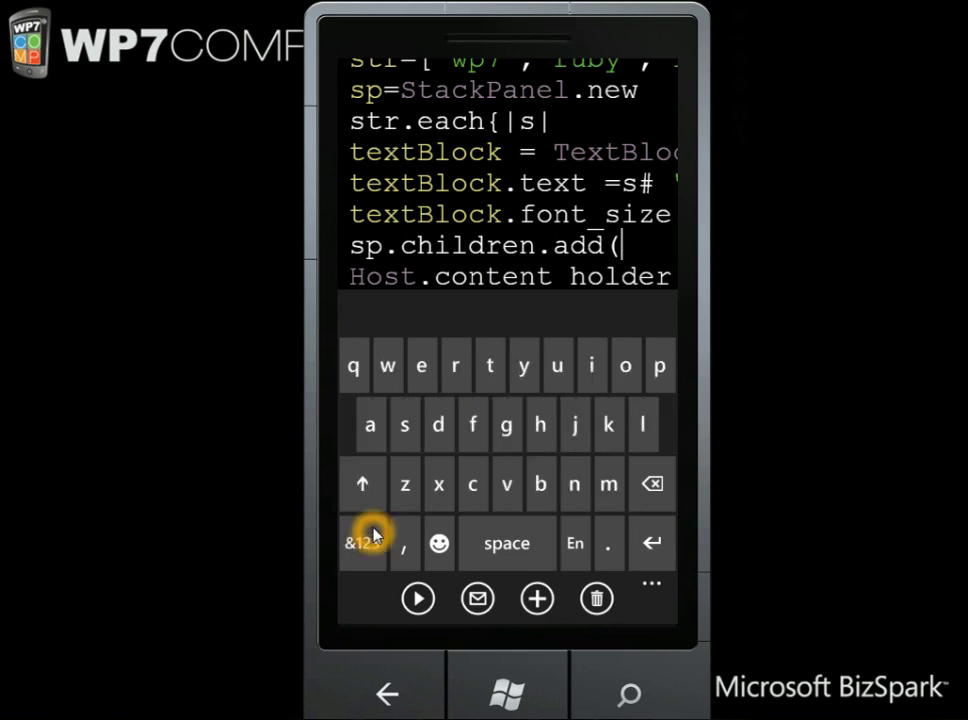
{"action": "left_click", "coordinate": [490, 366]}
{"action": "type", "text": "te"}
{"action": "left_click", "coordinate": [421, 366]}
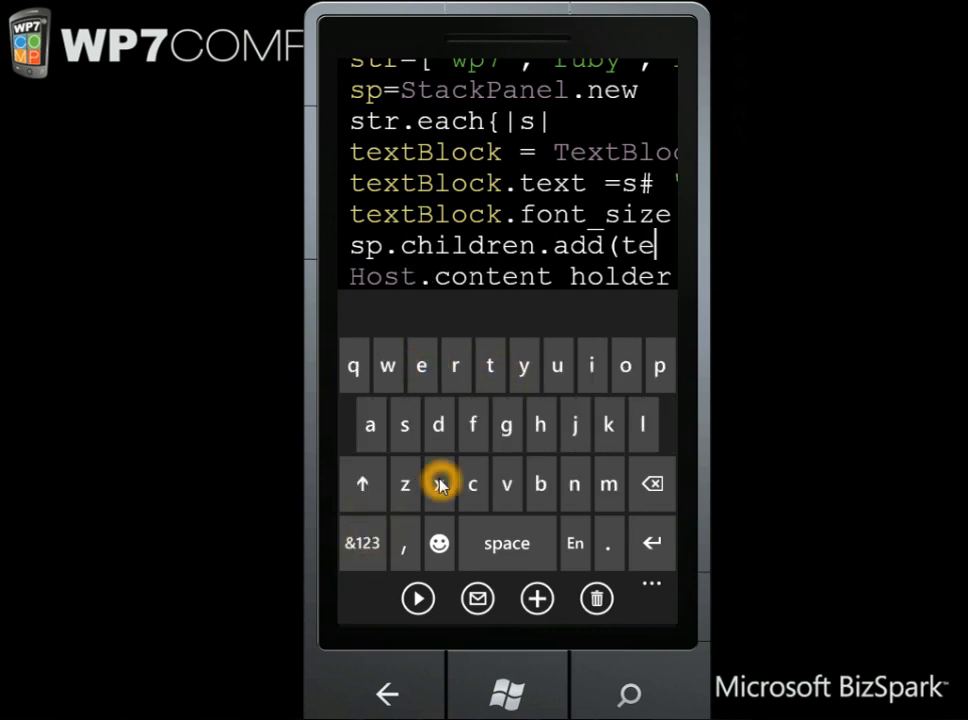
{"action": "left_click", "coordinate": [438, 484]}
{"action": "left_click", "coordinate": [490, 370]}
{"action": "left_click", "coordinate": [362, 484]}
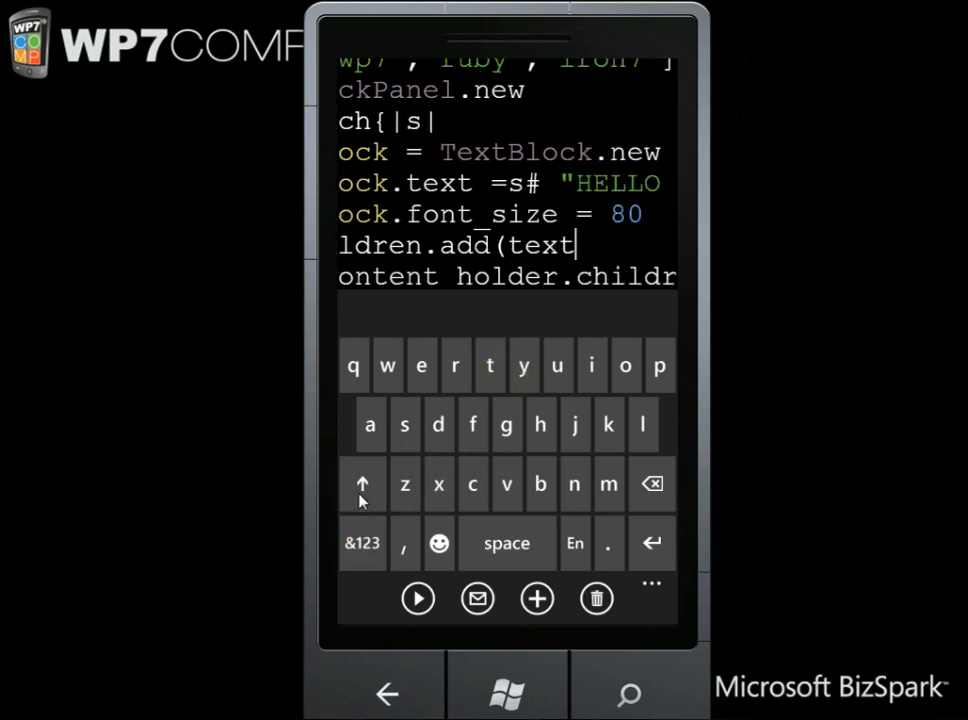
{"action": "left_click", "coordinate": [540, 484]}
{"action": "left_click", "coordinate": [643, 425]}
{"action": "left_click", "coordinate": [473, 484]}
{"action": "left_click", "coordinate": [608, 425]}
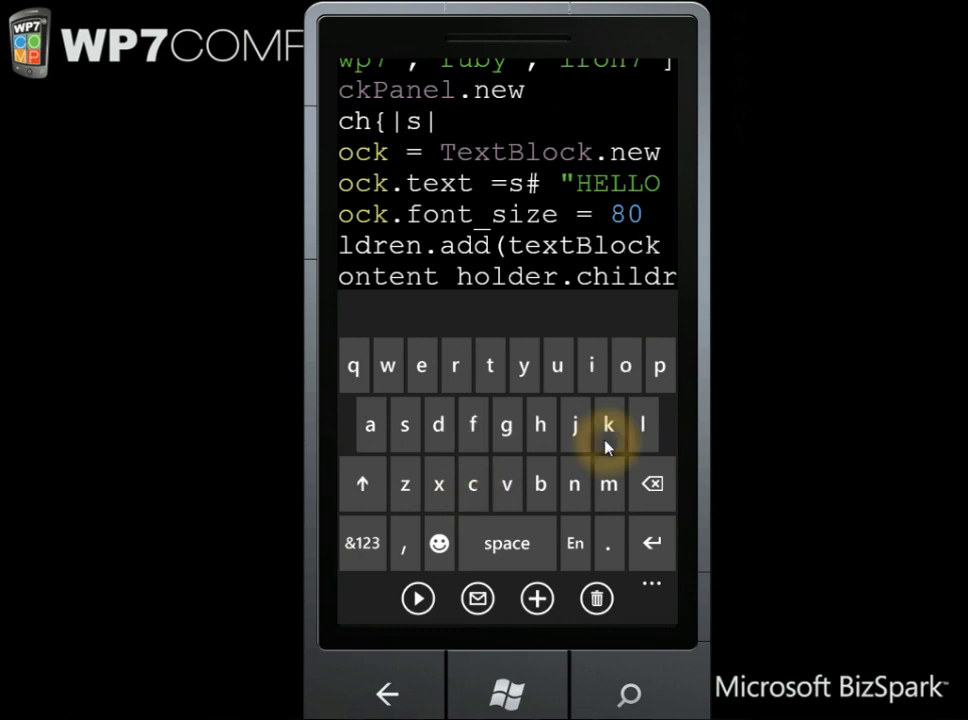
{"action": "left_click", "coordinate": [365, 543]}
{"action": "left_click", "coordinate": [553, 425]}
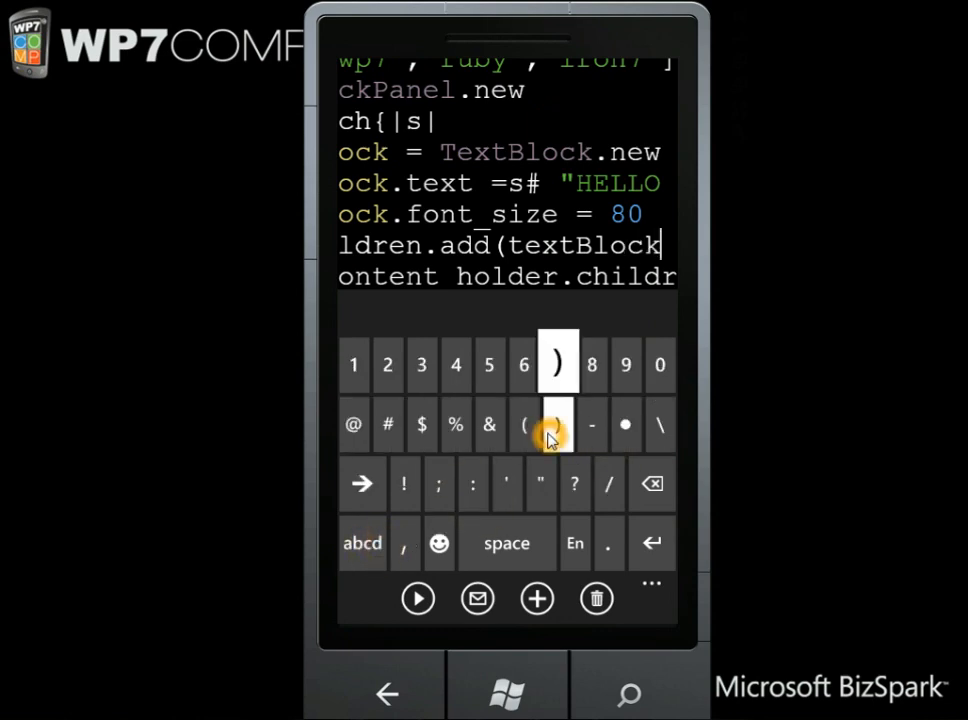
- End the each loop with a closing brace on its own new line
{"action": "left_click", "coordinate": [473, 258]}
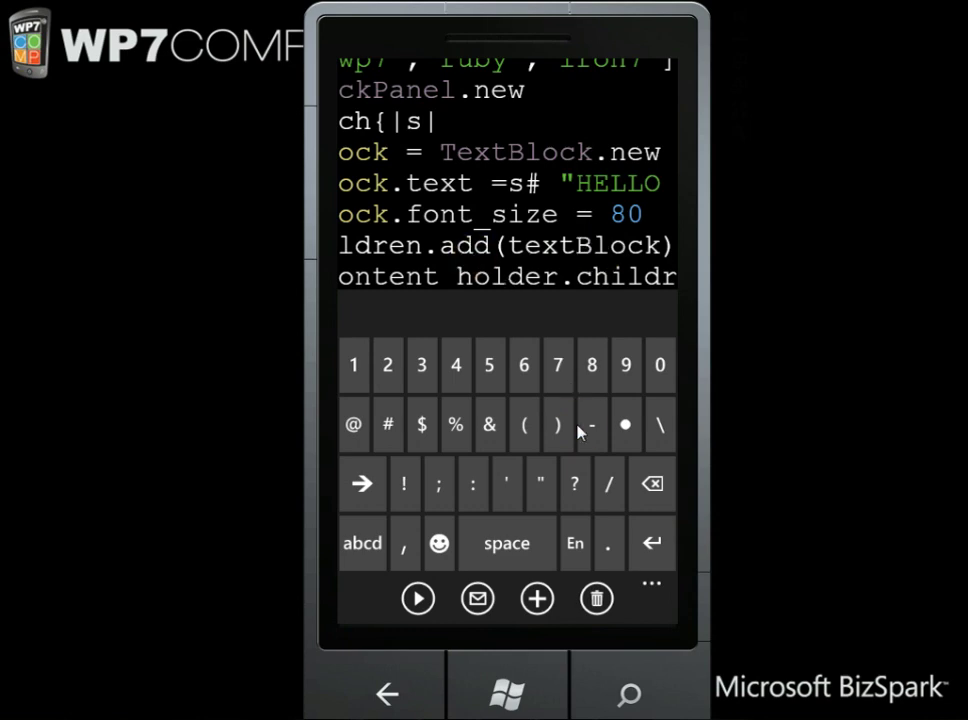
{"action": "left_click", "coordinate": [651, 543]}
{"action": "left_click", "coordinate": [365, 543]}
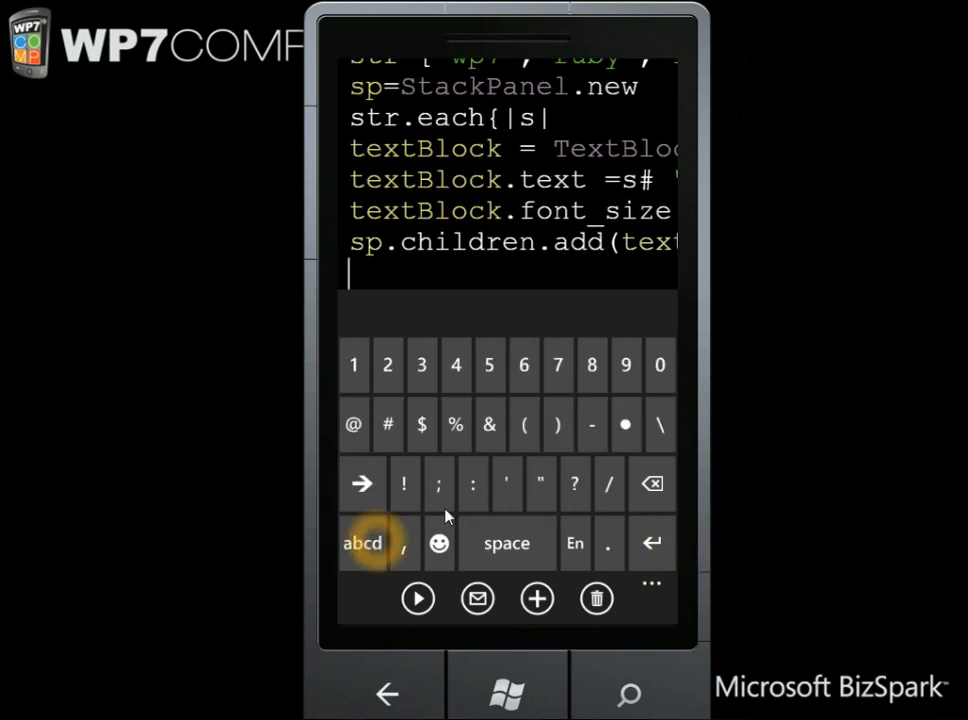
{"action": "left_click", "coordinate": [365, 483]}
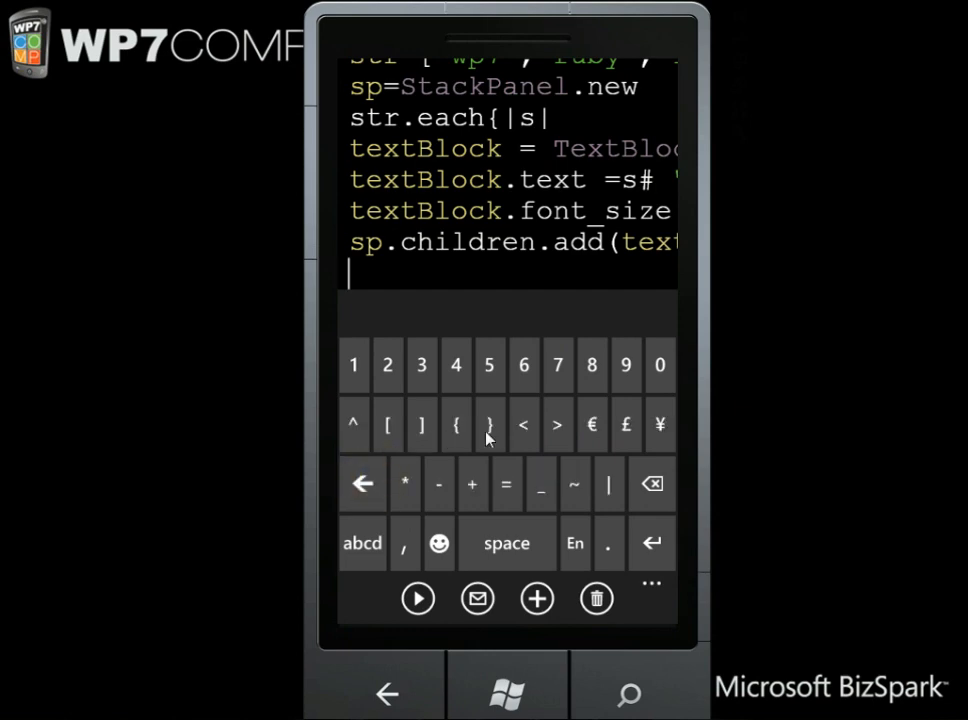
{"action": "left_click", "coordinate": [489, 424]}
{"action": "left_click_drag", "start_coordinate": [545, 265], "coordinate": [432, 185]}
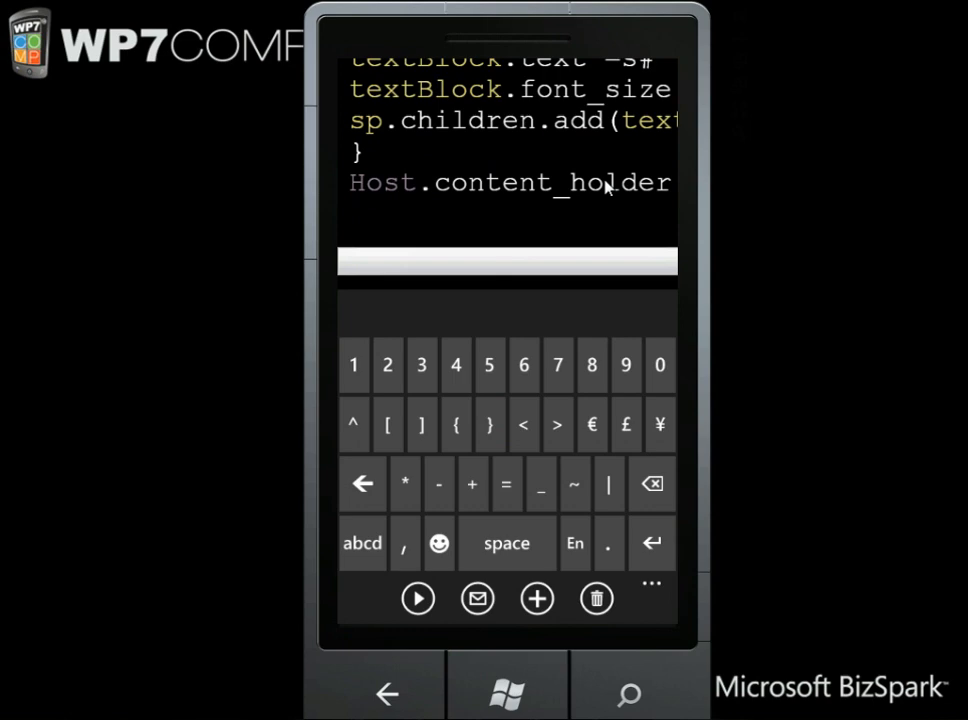
{"action": "left_click_drag", "start_coordinate": [606, 186], "coordinate": [504, 218]}
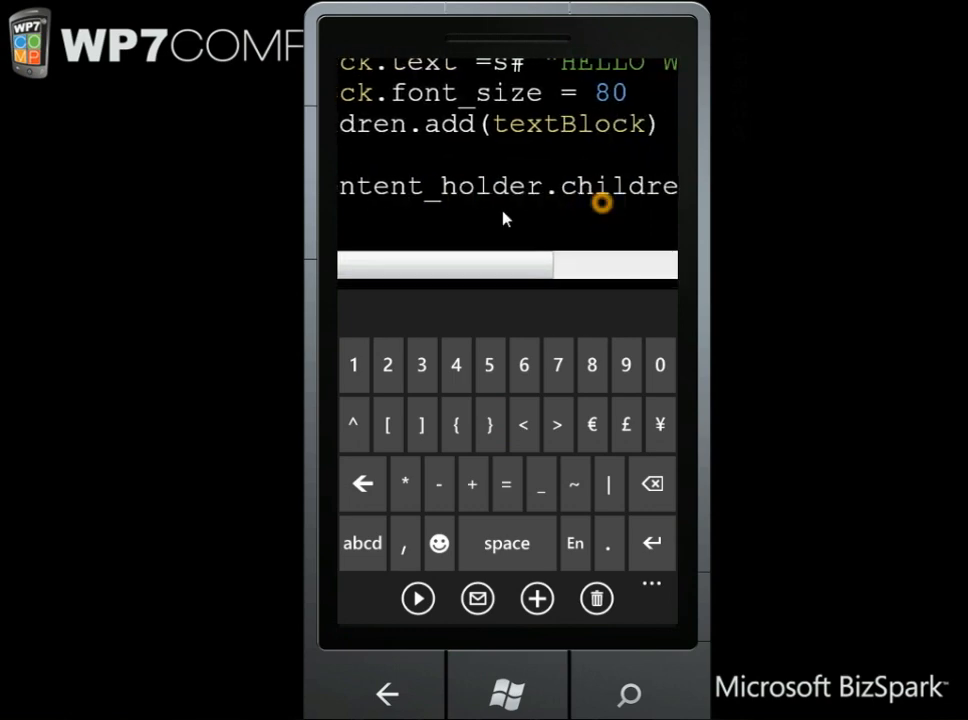
{"action": "left_click_drag", "start_coordinate": [620, 190], "coordinate": [520, 200]}
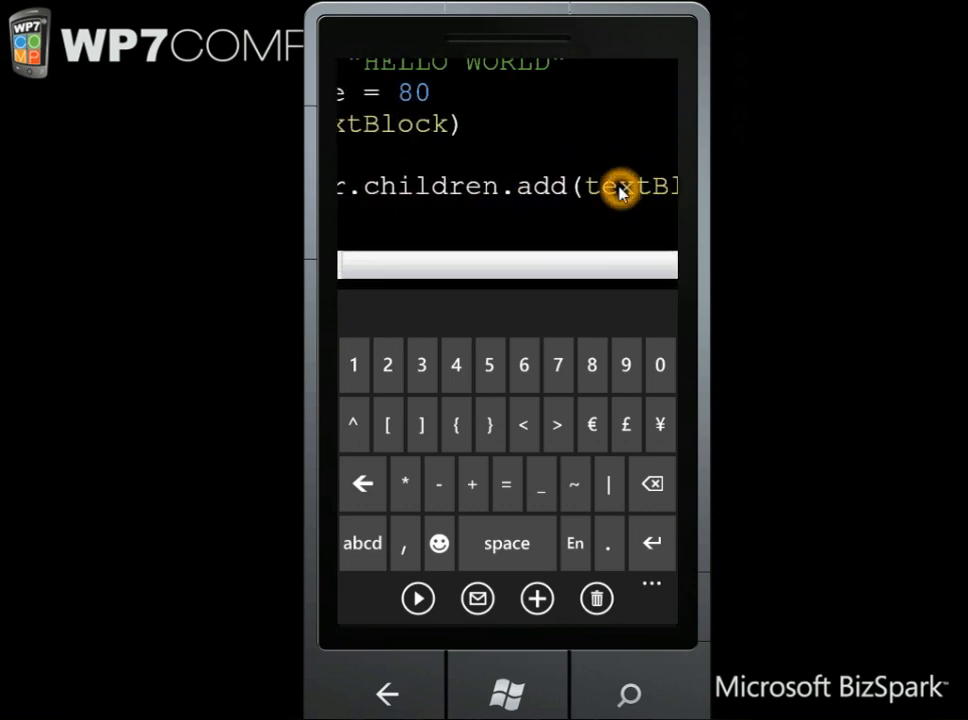
- Make content_holder.children.add take sp instead of textBlock and scroll back to the script start
{"action": "double_click", "coordinate": [620, 190]}
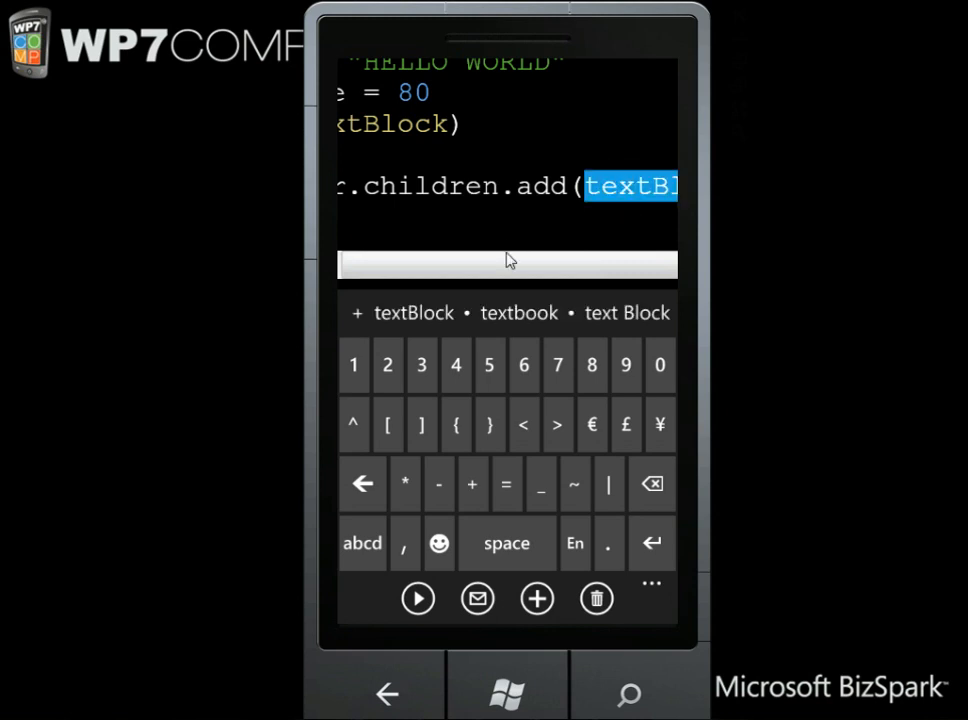
{"action": "left_click", "coordinate": [363, 548]}
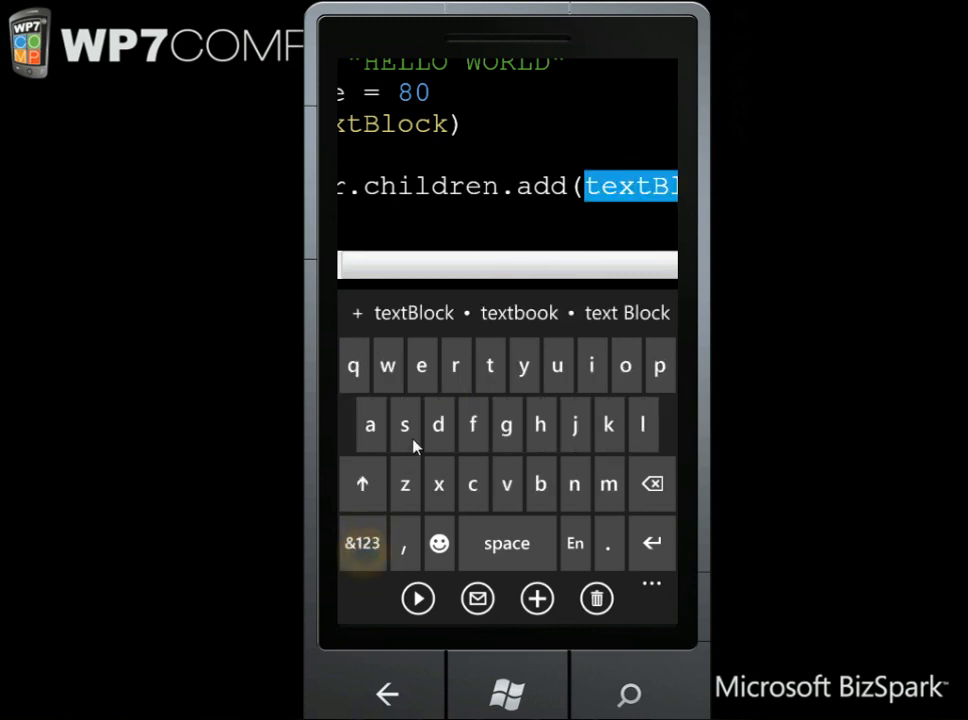
{"action": "left_click", "coordinate": [404, 425]}
{"action": "left_click", "coordinate": [660, 366]}
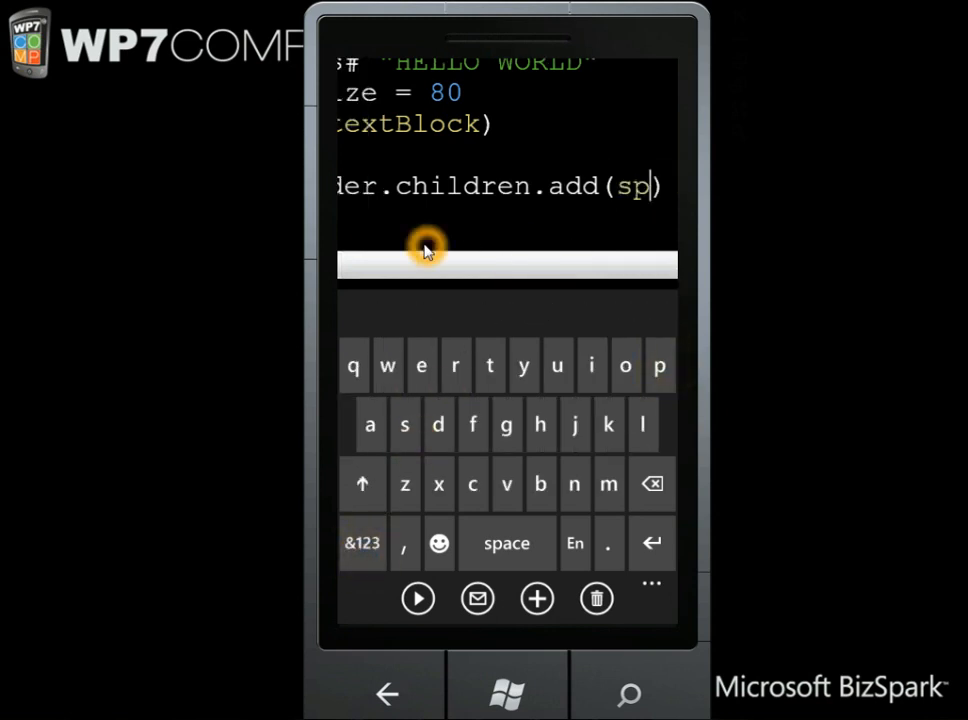
{"action": "mouse_move", "coordinate": [468, 238]}
{"action": "left_mouse_down"}
{"action": "mouse_move", "coordinate": [558, 240]}
{"action": "mouse_move", "coordinate": [597, 285]}
{"action": "left_mouse_up"}
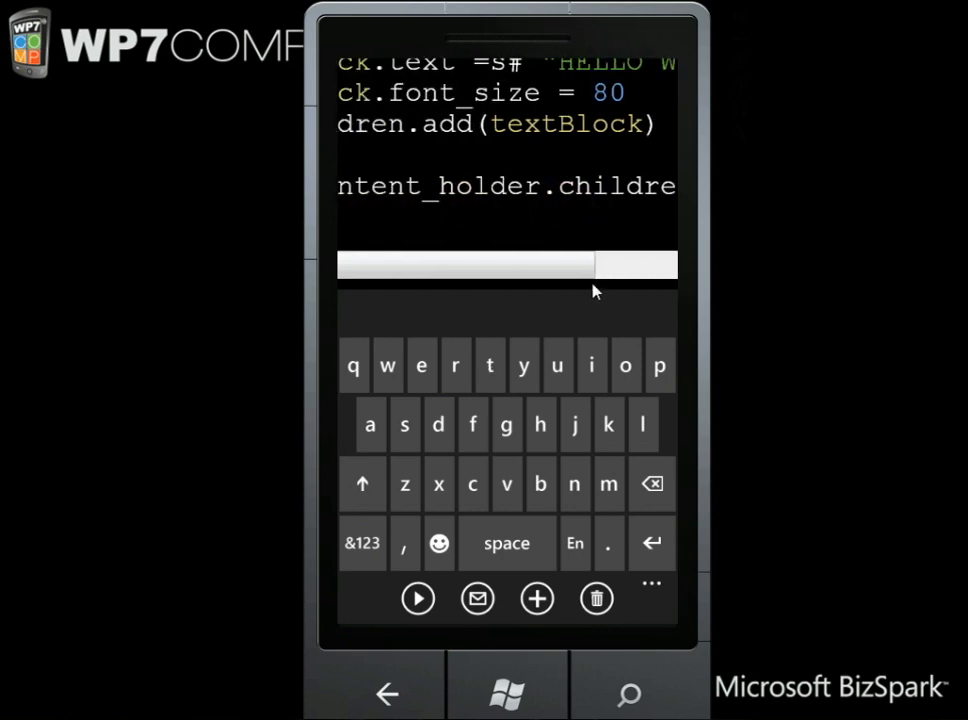
{"action": "left_click_drag", "start_coordinate": [550, 175], "coordinate": [570, 300]}
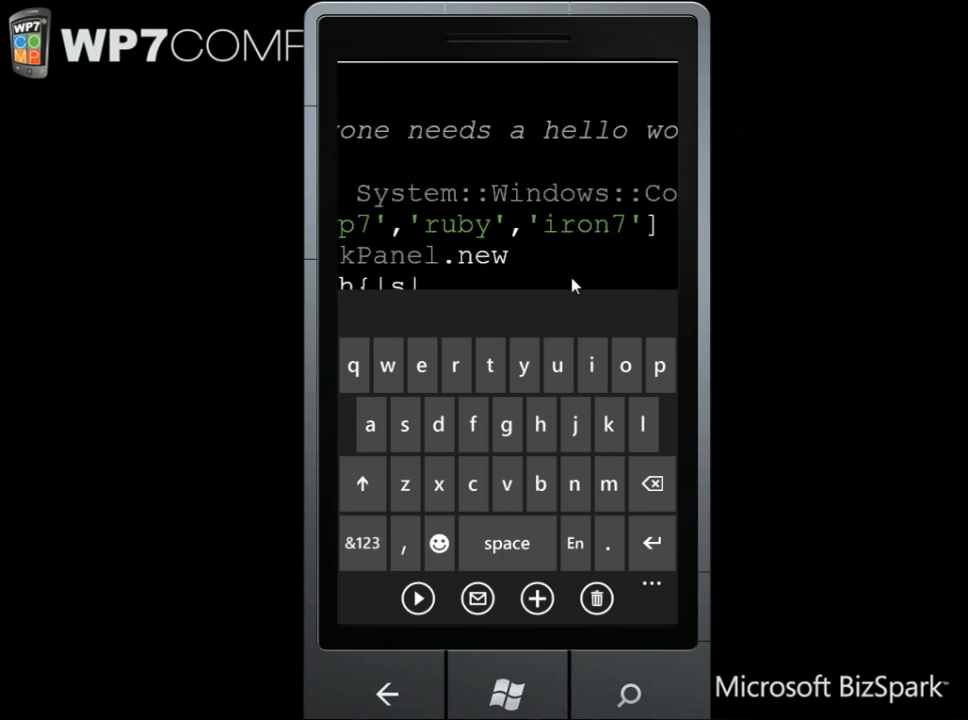
- Dismiss the keyboard and pan over the numbered code lines, Name and Tags fields to review the script
{"action": "left_click", "coordinate": [530, 135]}
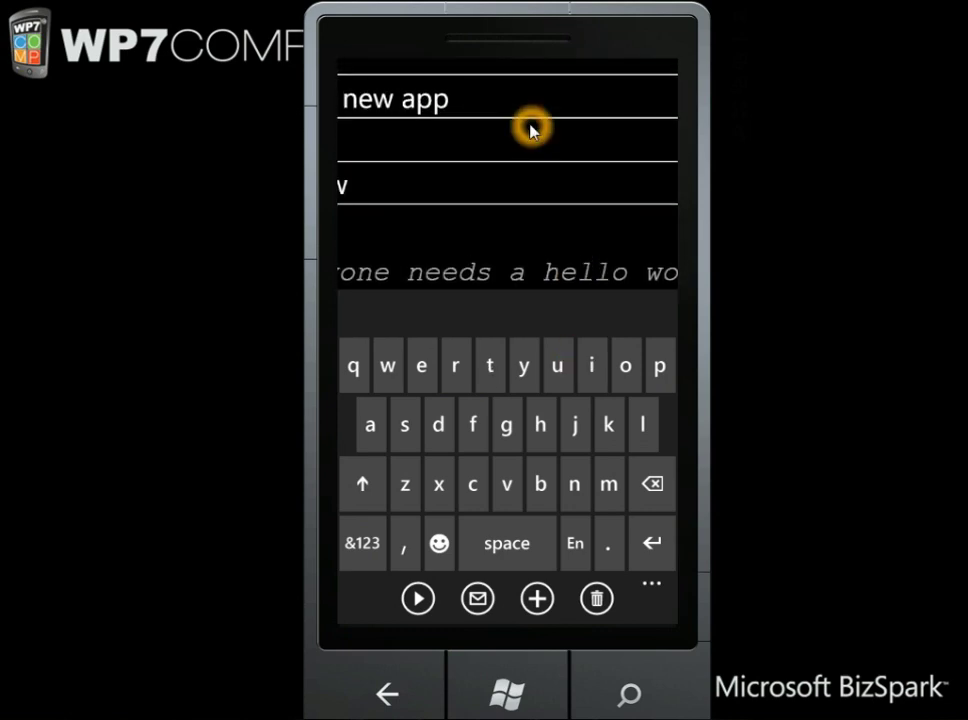
{"action": "left_click", "coordinate": [510, 250]}
{"action": "left_click_drag", "start_coordinate": [483, 368], "coordinate": [550, 400]}
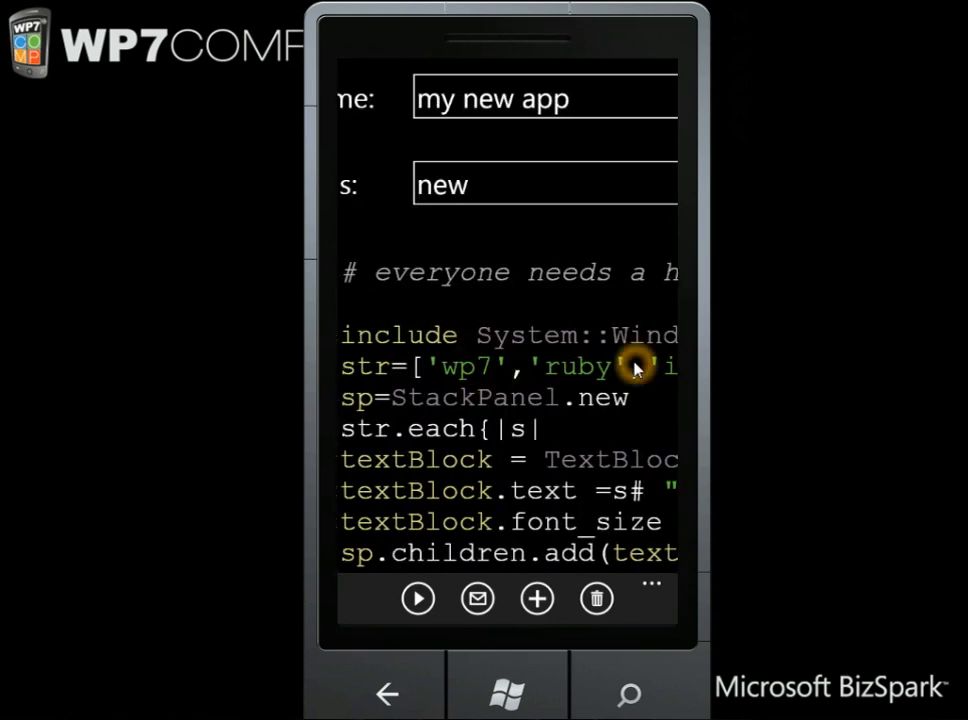
{"action": "left_click", "coordinate": [556, 432]}
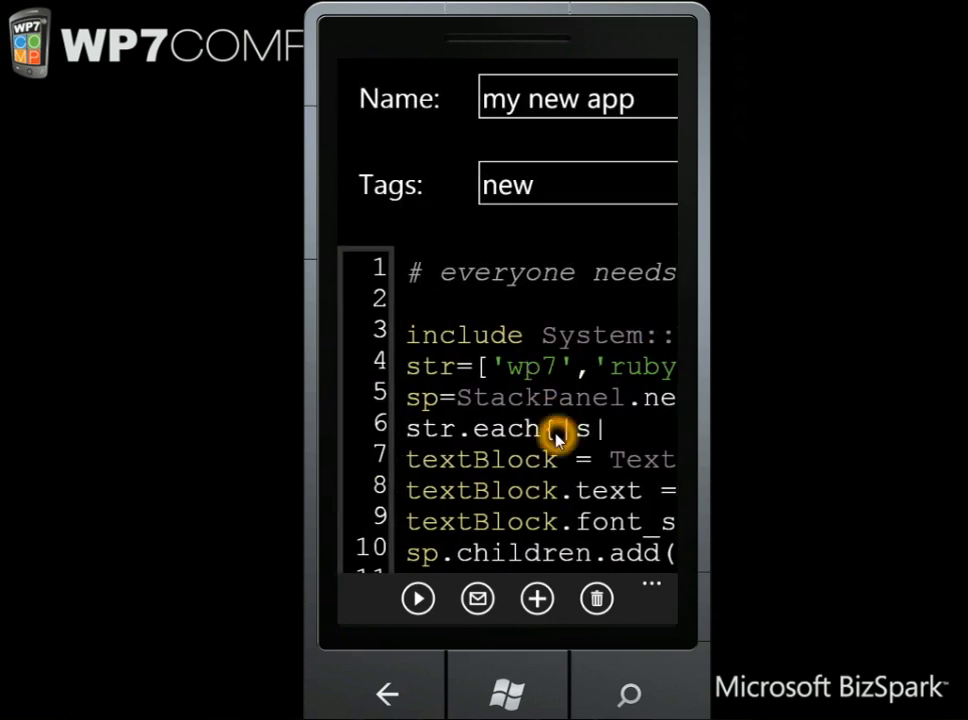
{"action": "mouse_move", "coordinate": [580, 435]}
{"action": "left_mouse_down"}
{"action": "mouse_move", "coordinate": [470, 430]}
{"action": "mouse_move", "coordinate": [594, 428]}
{"action": "mouse_move", "coordinate": [580, 358]}
{"action": "mouse_move", "coordinate": [632, 422]}
{"action": "mouse_move", "coordinate": [492, 440]}
{"action": "left_mouse_up"}
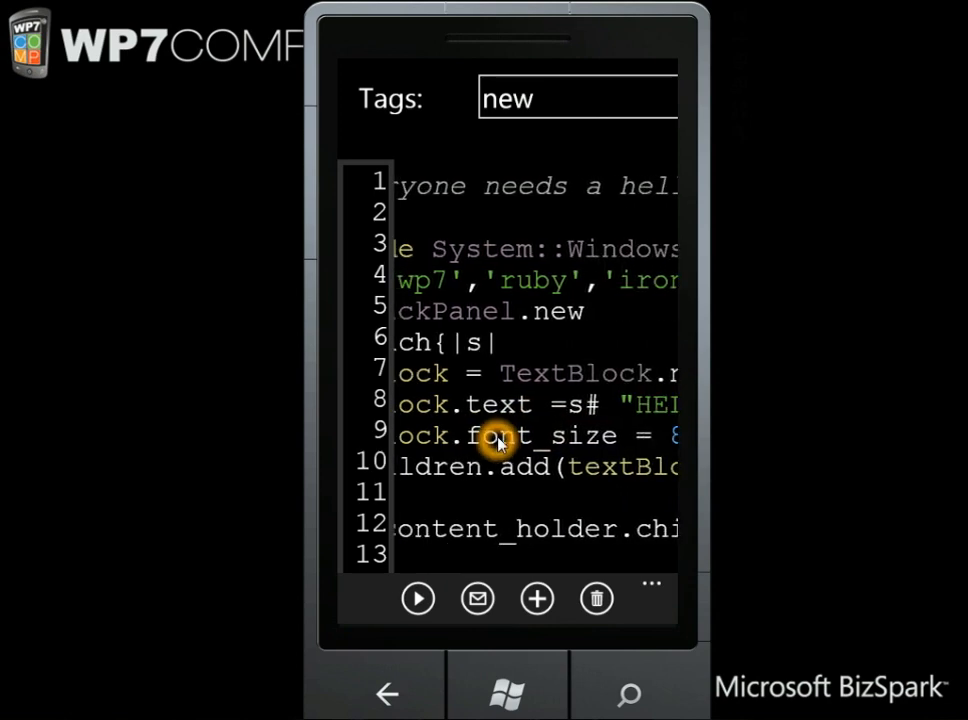
{"action": "mouse_move", "coordinate": [498, 440]}
{"action": "left_mouse_down"}
{"action": "mouse_move", "coordinate": [541, 438]}
{"action": "mouse_move", "coordinate": [610, 412]}
{"action": "left_mouse_up"}
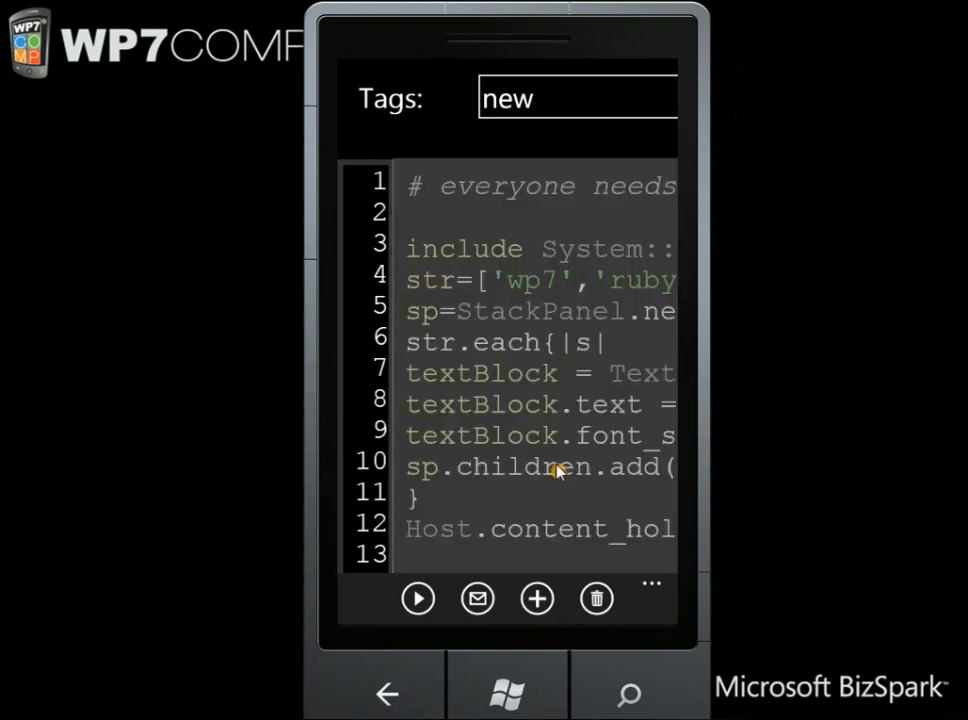
{"action": "mouse_move", "coordinate": [558, 478]}
{"action": "left_mouse_down"}
{"action": "mouse_move", "coordinate": [536, 418]}
{"action": "mouse_move", "coordinate": [575, 408]}
{"action": "mouse_move", "coordinate": [416, 420]}
{"action": "left_mouse_up"}
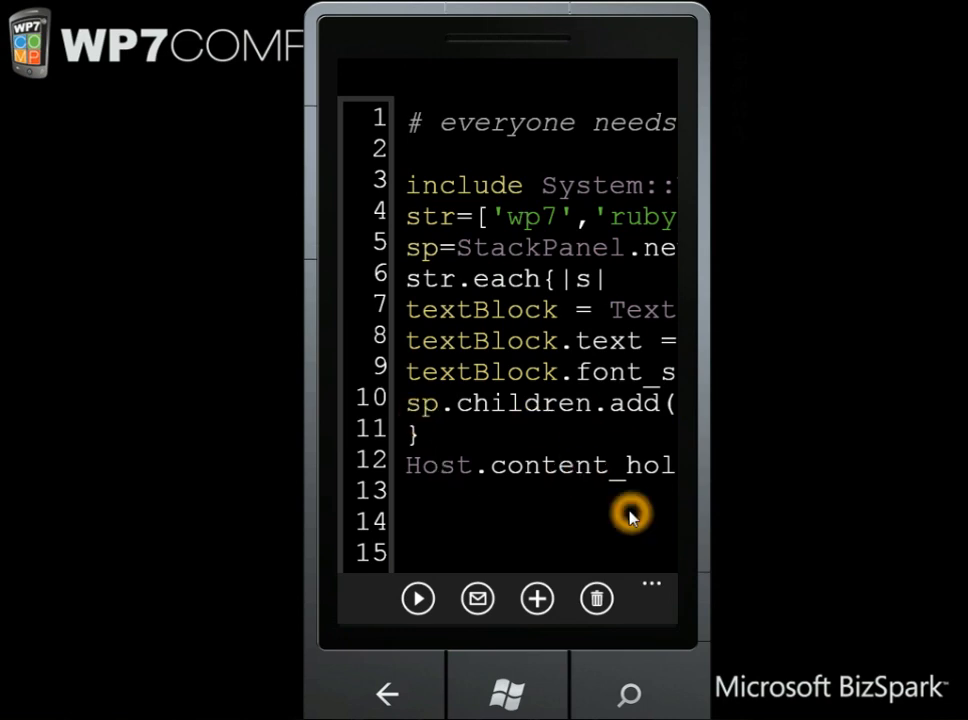
{"action": "left_click_drag", "start_coordinate": [628, 515], "coordinate": [455, 520]}
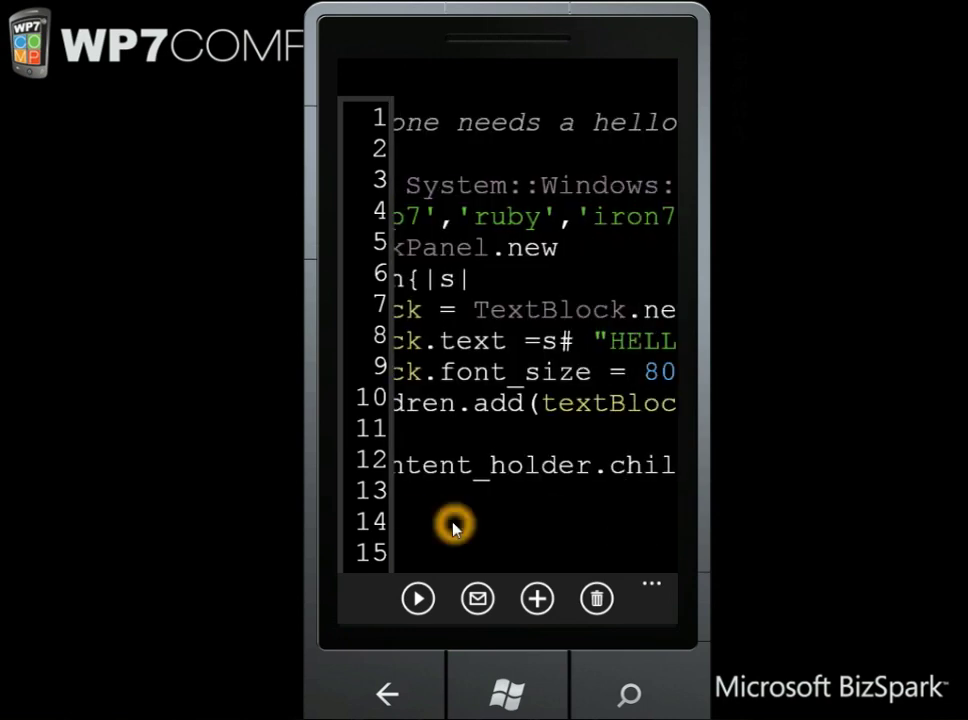
- Run the hello-world script to list wp7, ruby and iron7, then return to the editor
{"action": "left_click", "coordinate": [419, 600]}
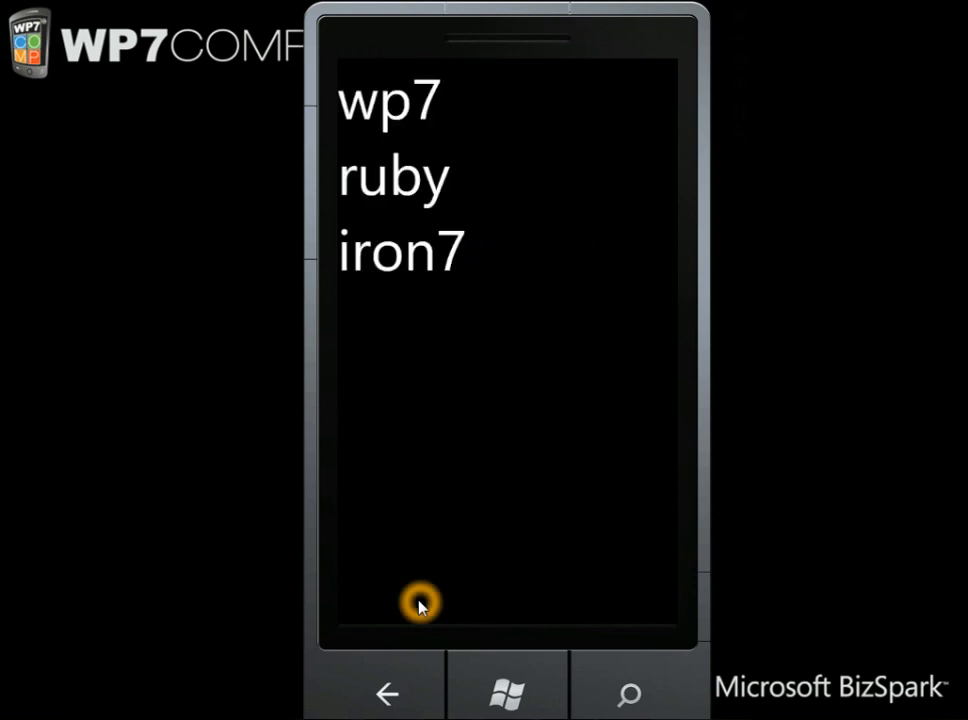
{"action": "left_click", "coordinate": [387, 692]}
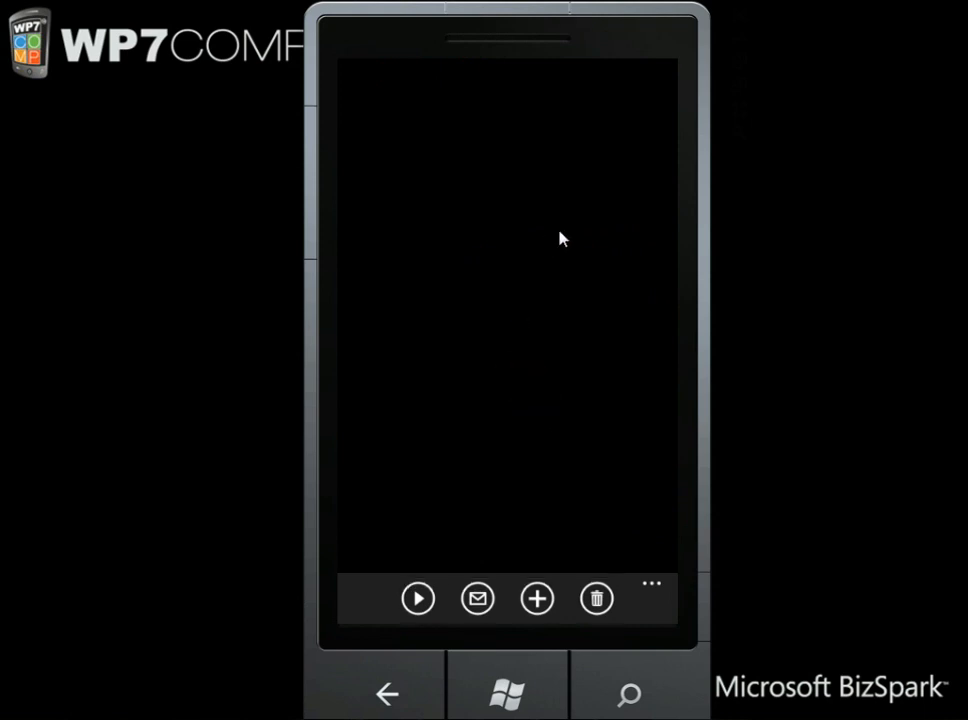
{"action": "left_click", "coordinate": [537, 267]}
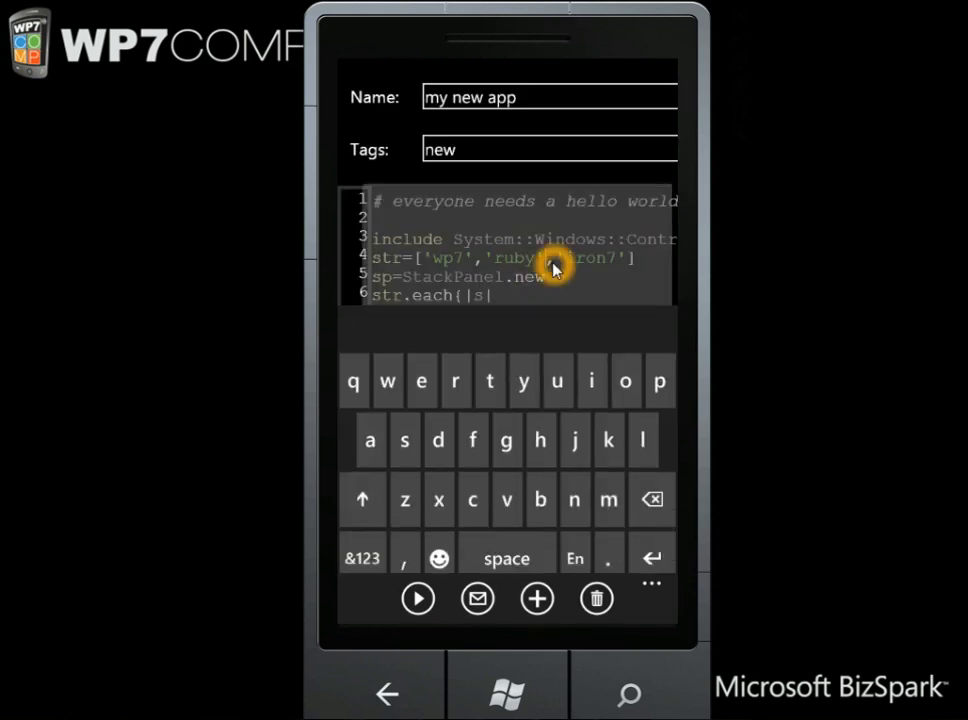
{"action": "double_click", "coordinate": [600, 224]}
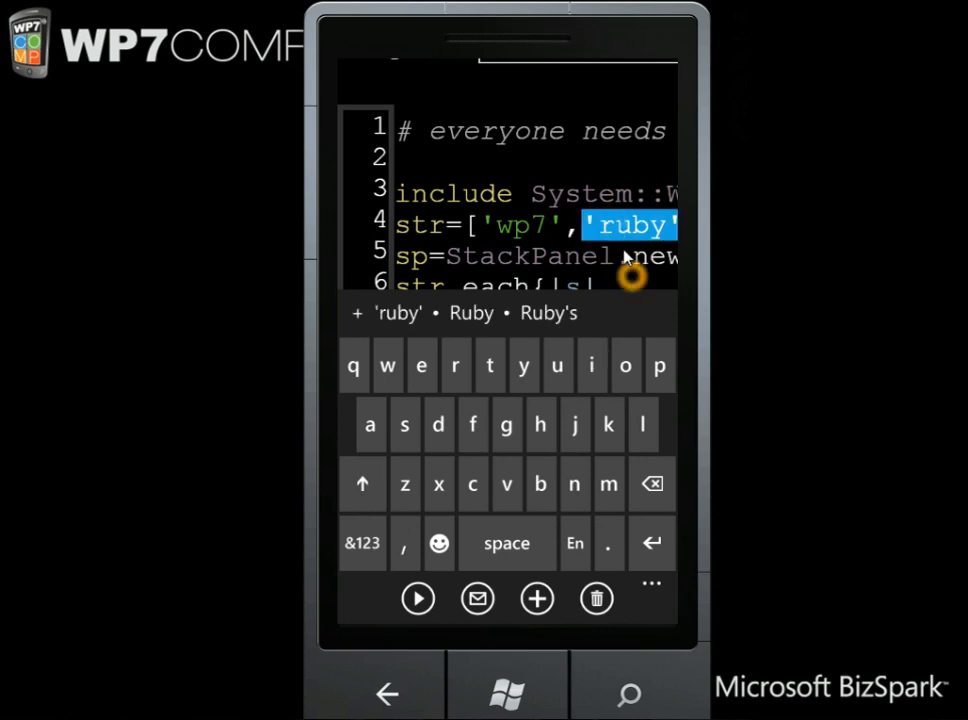
{"action": "left_click_drag", "start_coordinate": [620, 270], "coordinate": [620, 212]}
{"action": "double_click", "coordinate": [600, 215]}
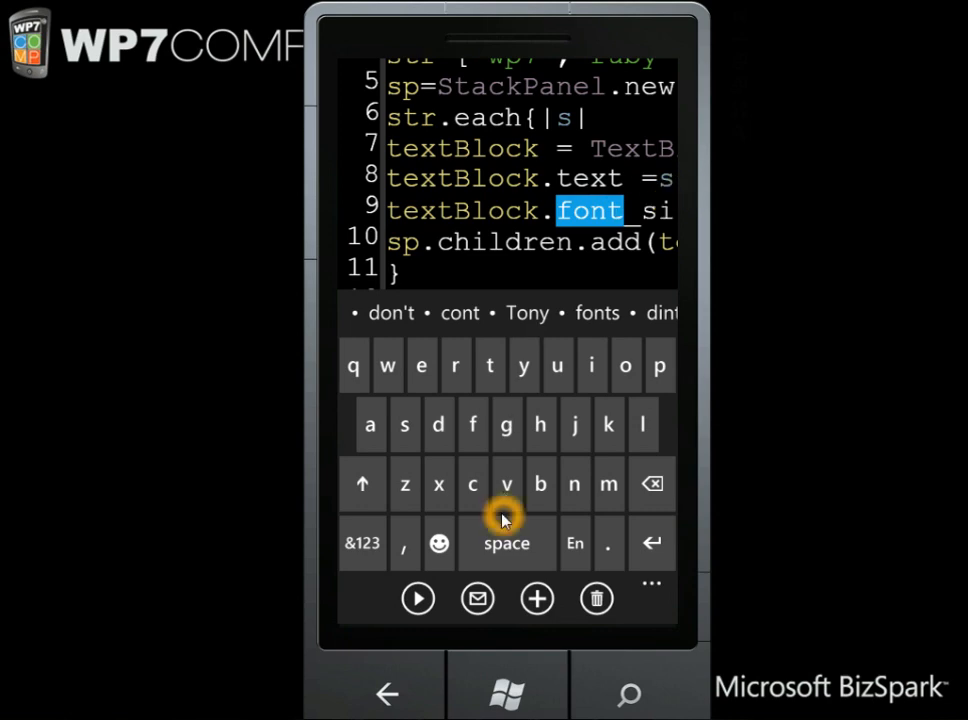
{"action": "left_click", "coordinate": [390, 695]}
{"action": "left_click", "coordinate": [390, 698]}
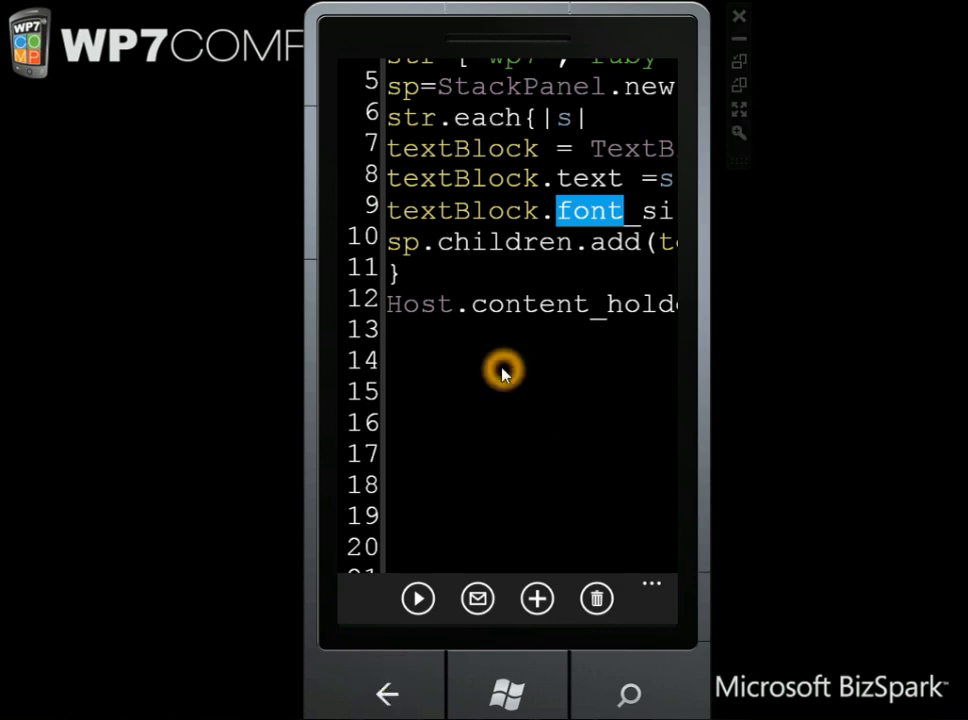
{"action": "left_click_drag", "start_coordinate": [505, 370], "coordinate": [508, 560]}
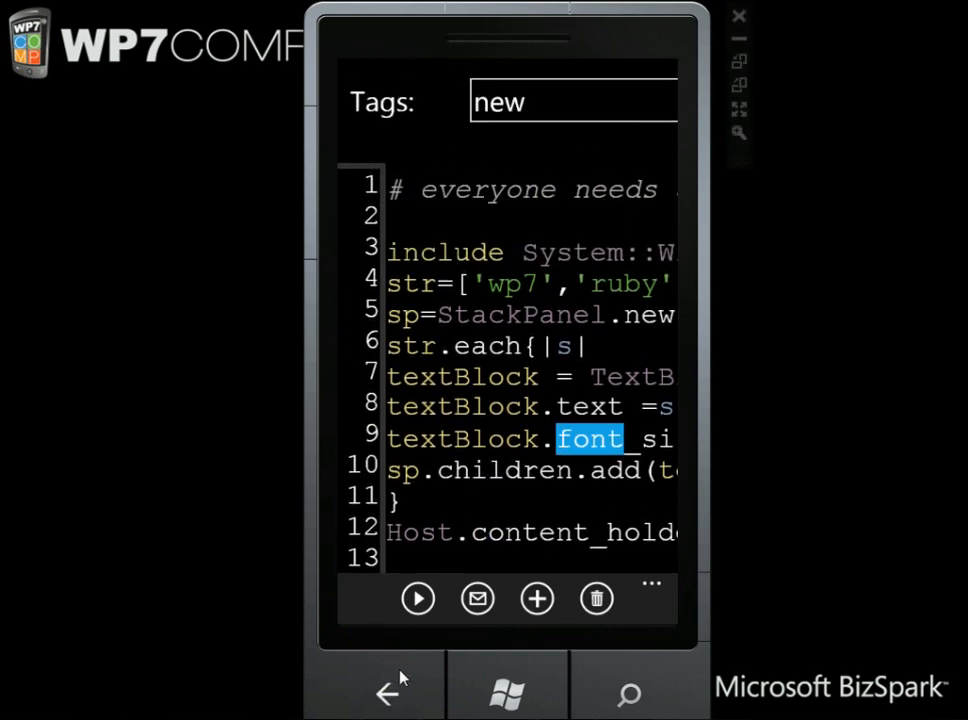
- Return to the Iron7 start screen and open the Fractal Tree sample script
{"action": "left_click", "coordinate": [390, 693]}
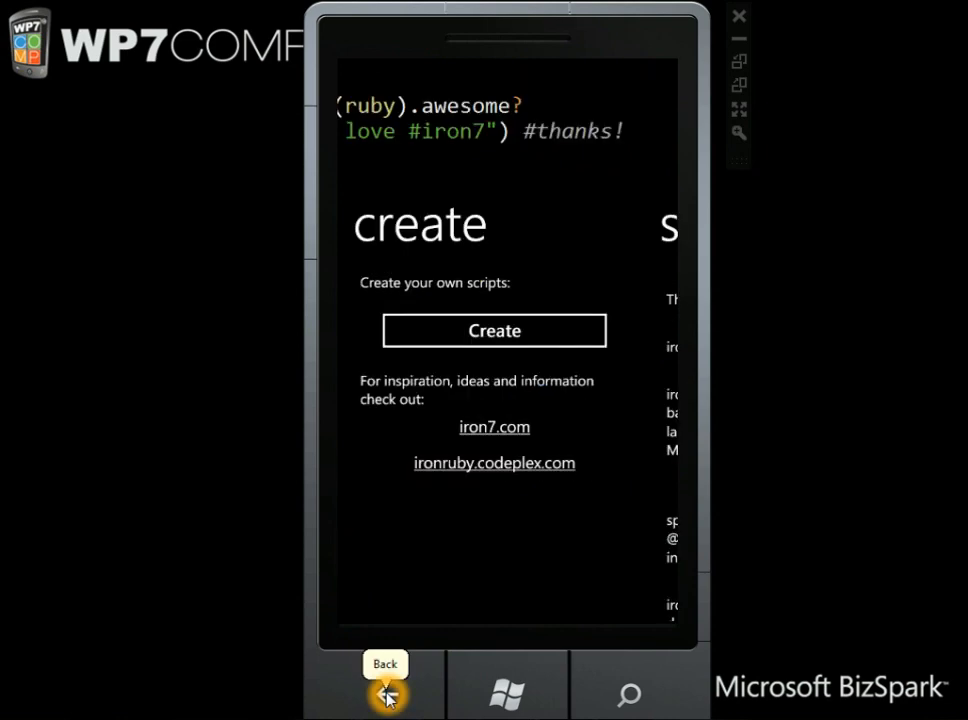
{"action": "left_click_drag", "start_coordinate": [400, 393], "coordinate": [490, 393]}
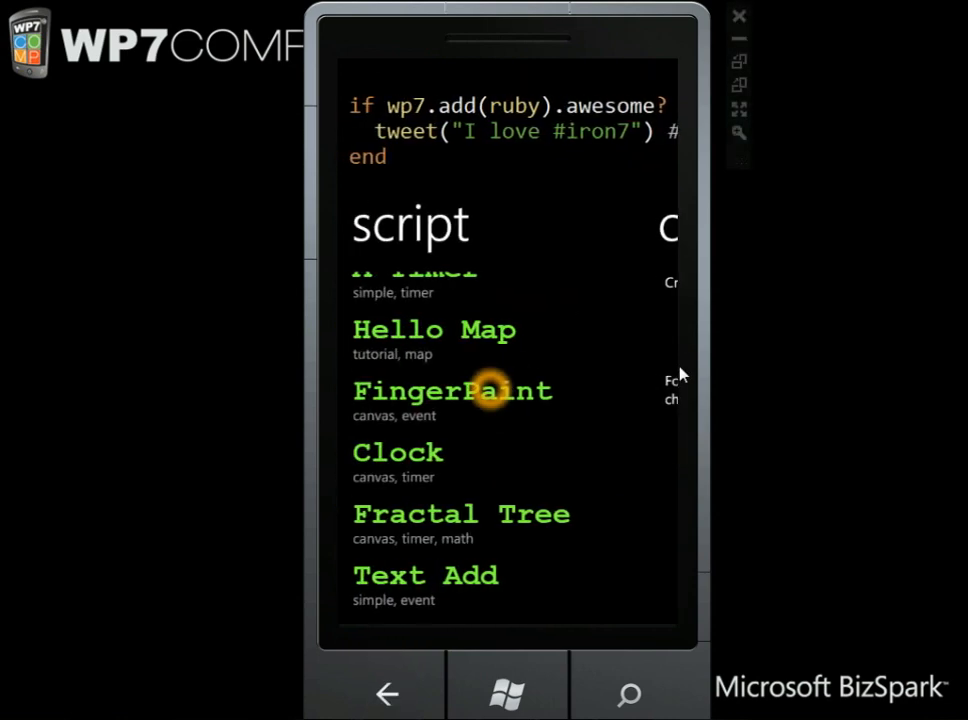
{"action": "left_click", "coordinate": [562, 522]}
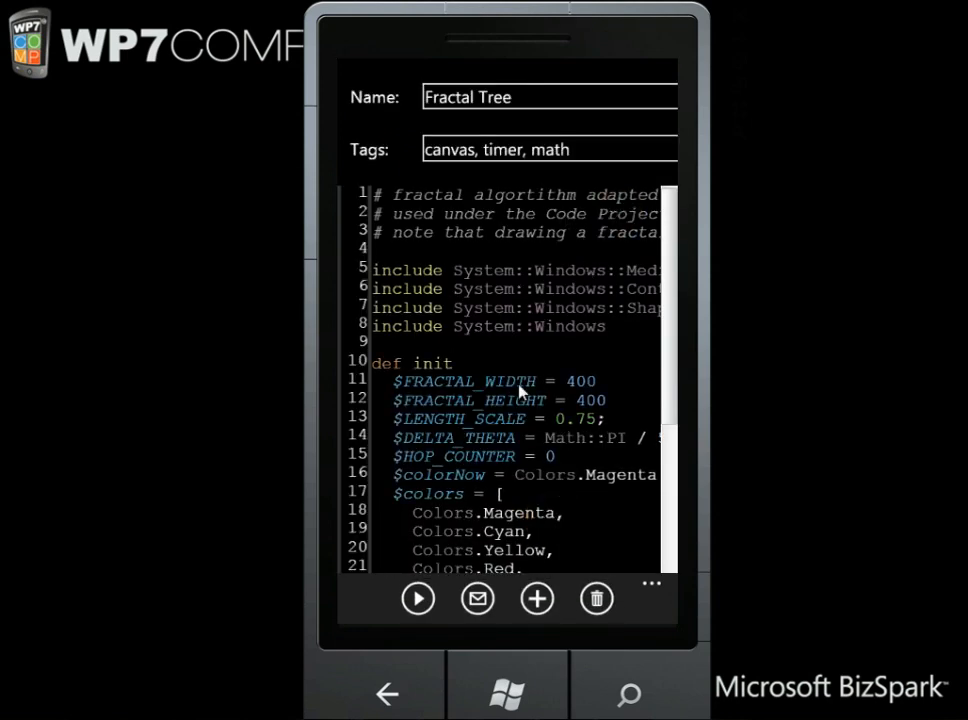
- Scroll the Fractal Tree code down past drawBinaryTree and next_hop to its final lines
{"action": "left_click", "coordinate": [579, 462]}
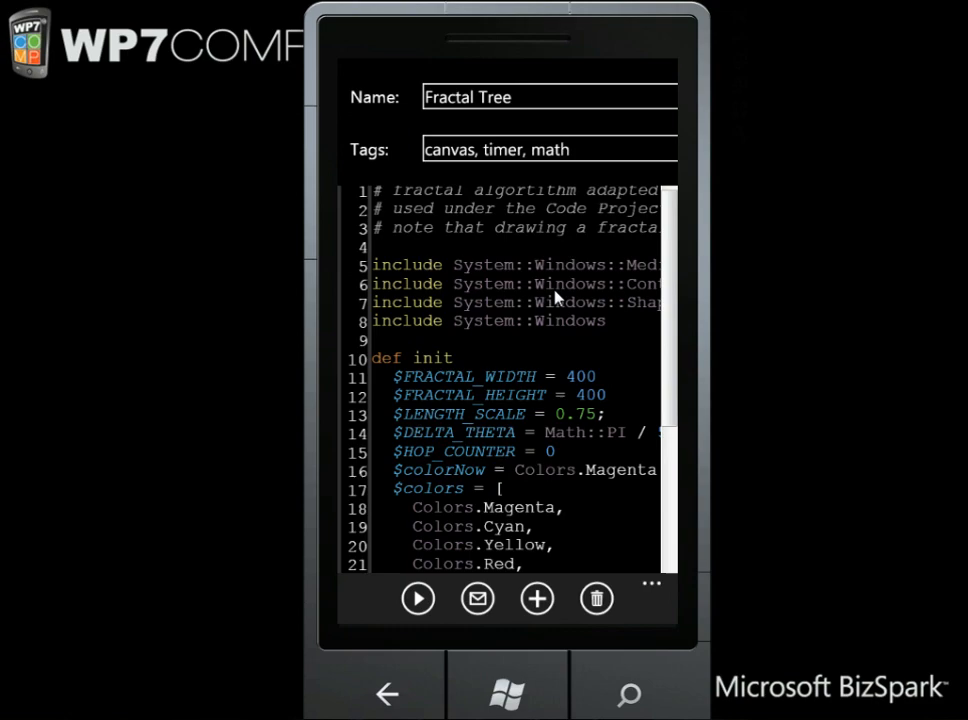
{"action": "left_click_drag", "start_coordinate": [540, 488], "coordinate": [550, 265]}
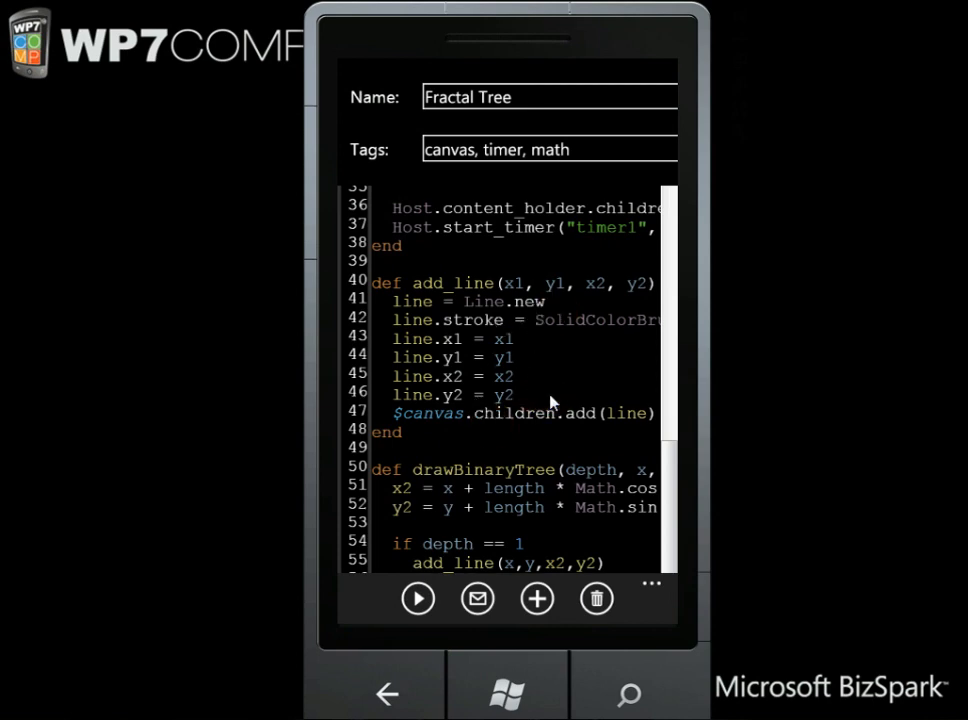
{"action": "scroll", "coordinate": [545, 395], "scroll_direction": "down", "scroll_amount": 2}
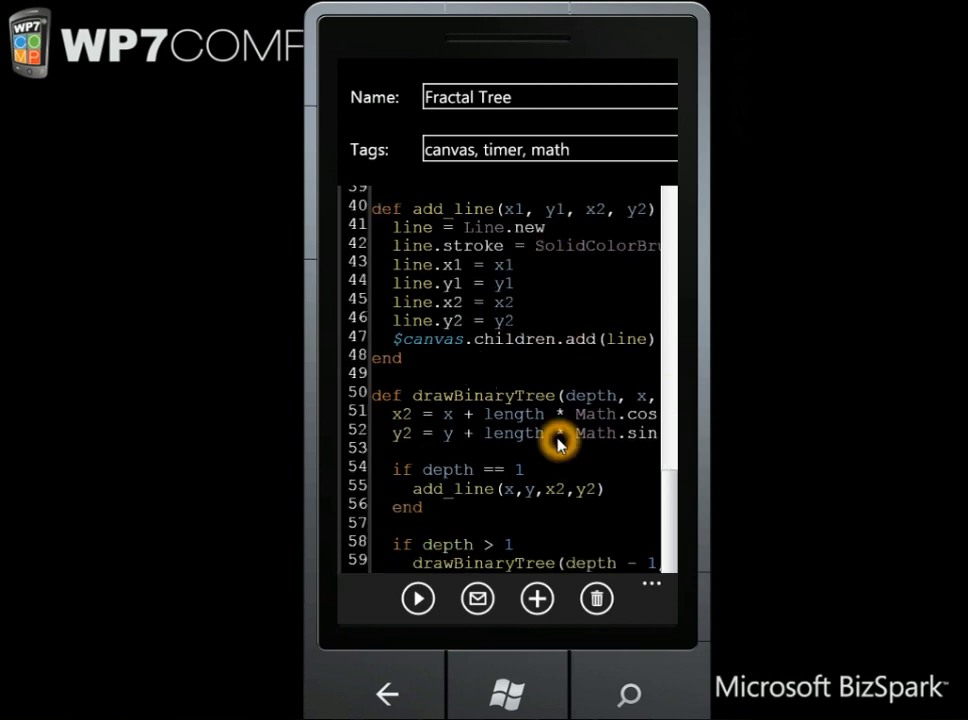
{"action": "scroll", "coordinate": [545, 400], "scroll_direction": "down", "scroll_amount": 3}
{"action": "scroll", "coordinate": [548, 432], "scroll_direction": "down", "scroll_amount": 1}
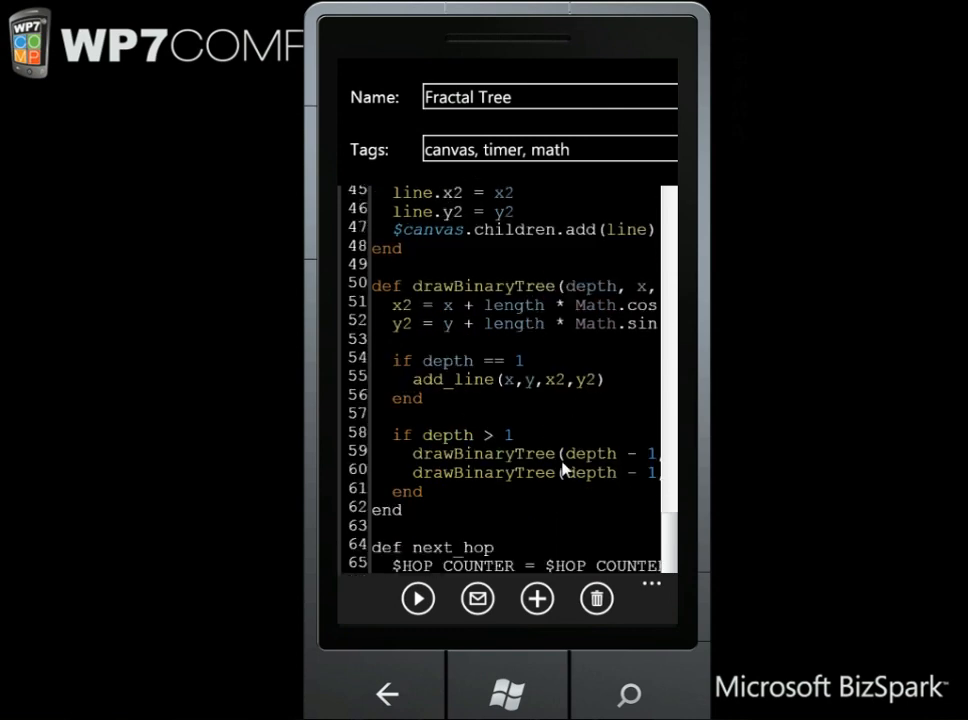
{"action": "left_click", "coordinate": [517, 432]}
{"action": "scroll", "coordinate": [570, 440], "scroll_direction": "down", "scroll_amount": 3}
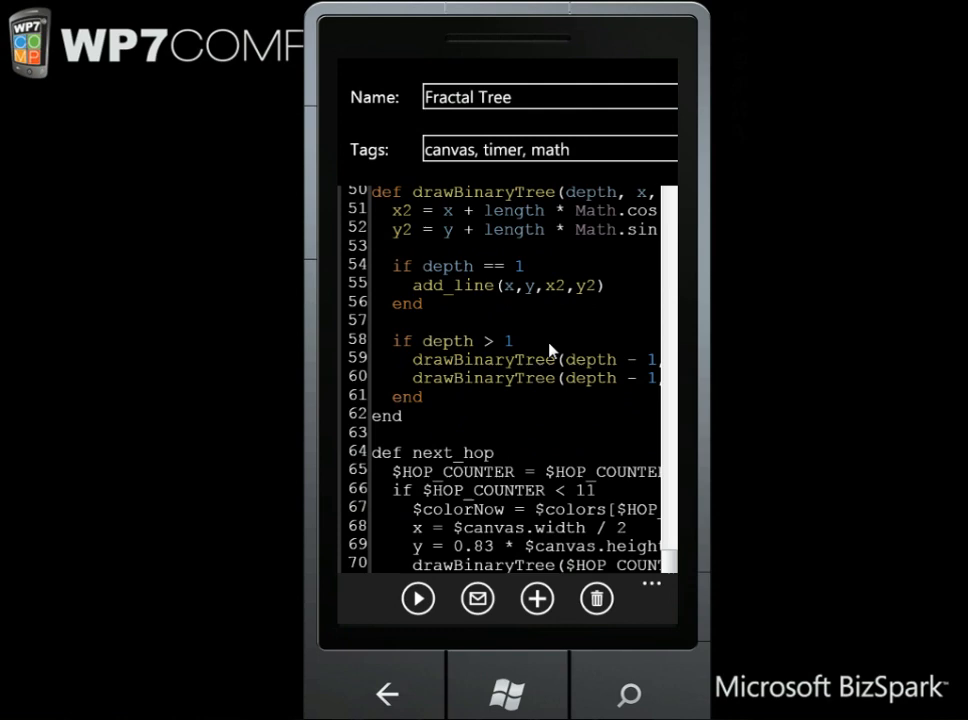
{"action": "left_click_drag", "start_coordinate": [668, 420], "coordinate": [665, 170]}
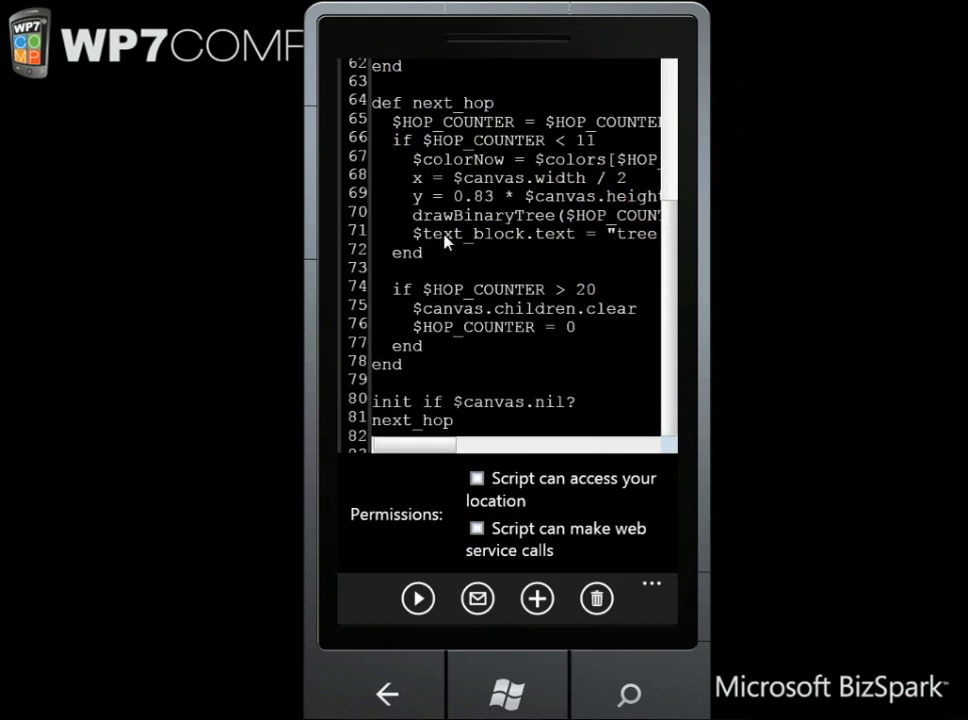
- Run Fractal Tree until the multicoloured tree reaches depth 8, then go back to its code
{"action": "left_click", "coordinate": [418, 598]}
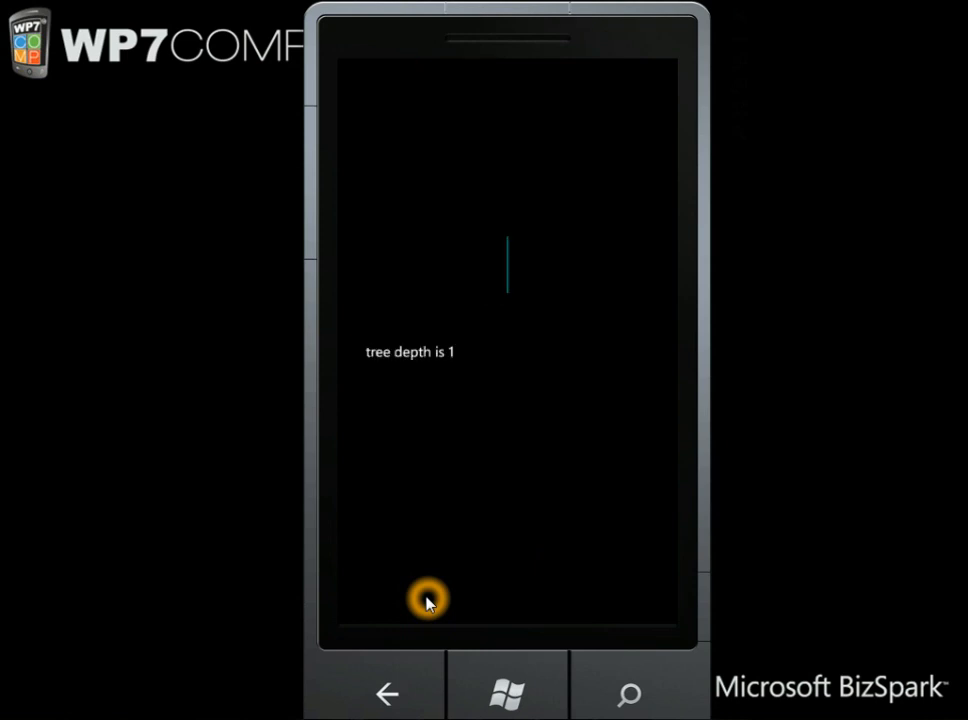
{"action": "left_click", "coordinate": [432, 549]}
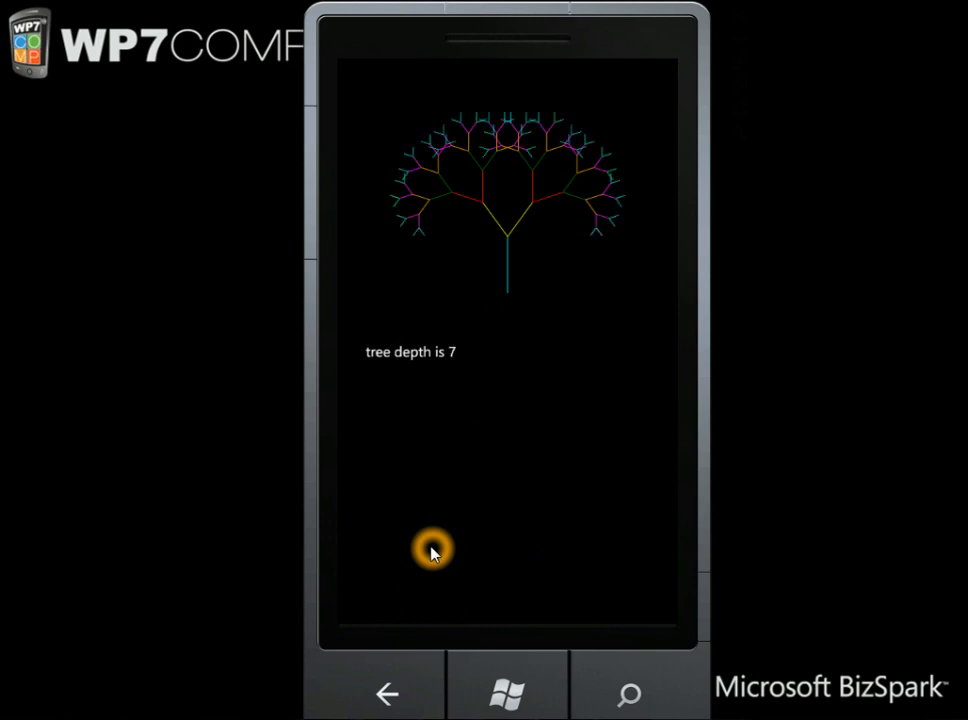
{"action": "left_click", "coordinate": [432, 549]}
{"action": "left_click", "coordinate": [390, 692]}
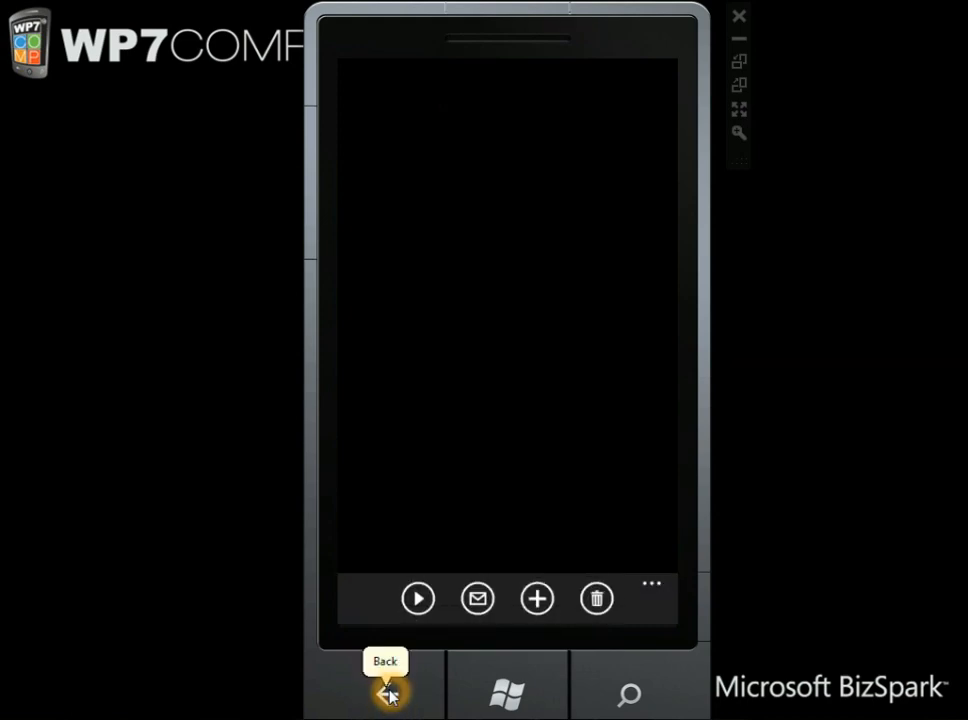
- Open the FingerPaint script from the list, scroll to its canvas line-adding code and start it
{"action": "left_click", "coordinate": [389, 693]}
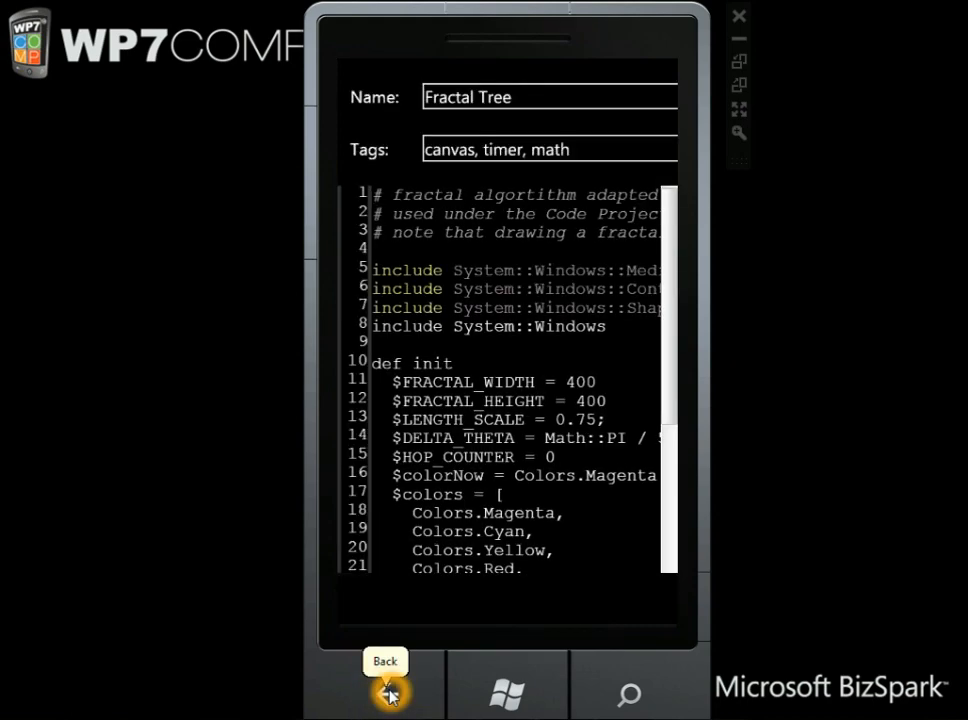
{"action": "left_click", "coordinate": [530, 520]}
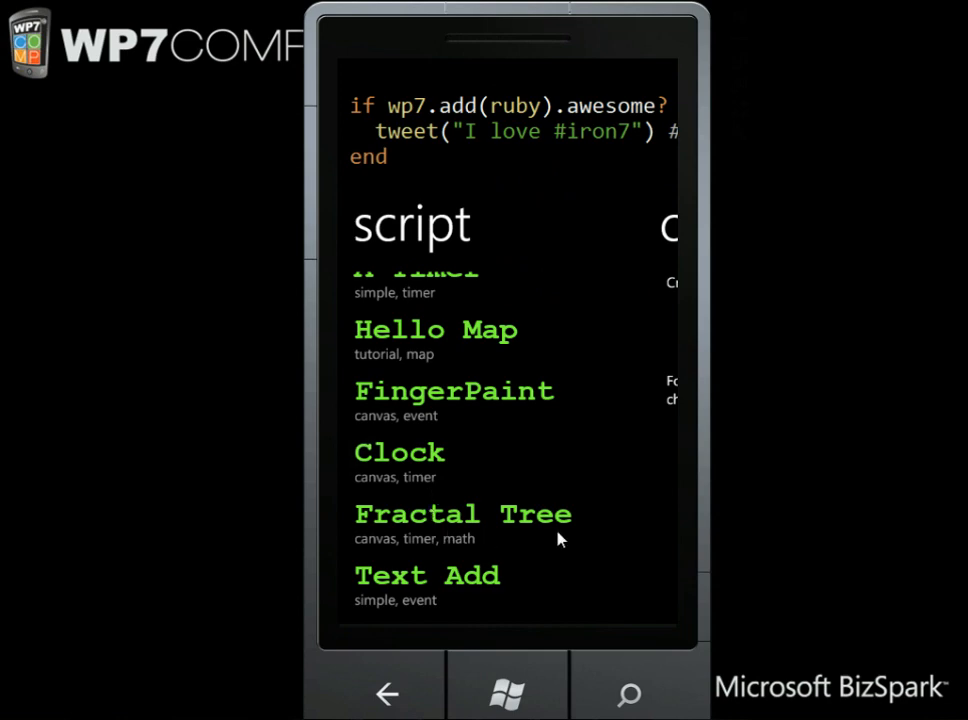
{"action": "left_click", "coordinate": [515, 412]}
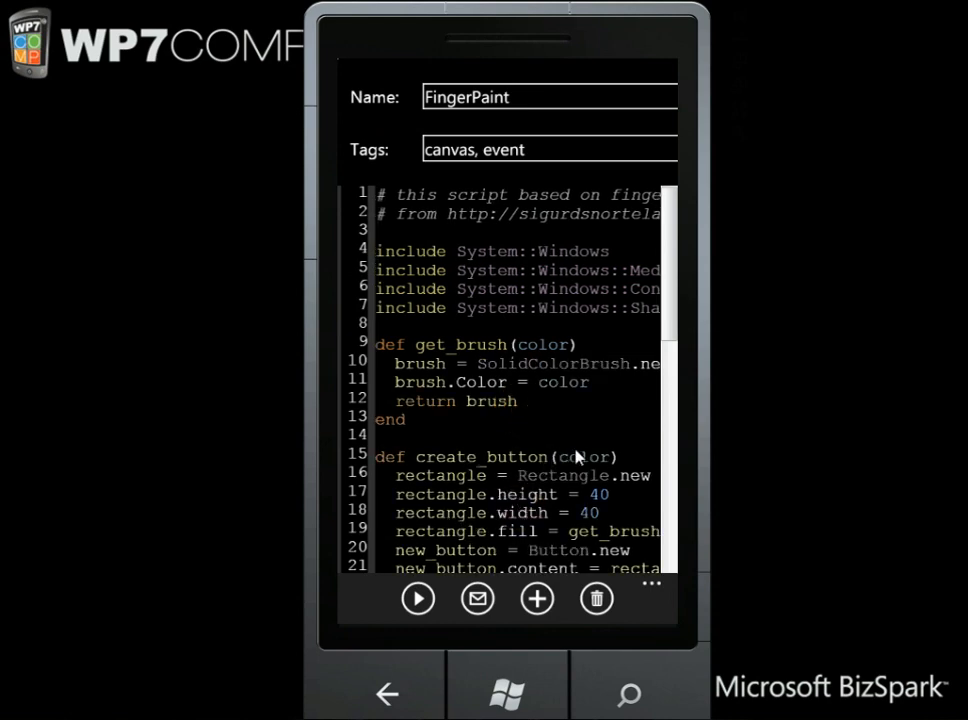
{"action": "scroll", "coordinate": [583, 455], "scroll_direction": "down", "scroll_amount": 3}
{"action": "scroll", "coordinate": [560, 380], "scroll_direction": "down", "scroll_amount": 3}
{"action": "scroll", "coordinate": [560, 326], "scroll_direction": "down", "scroll_amount": 3}
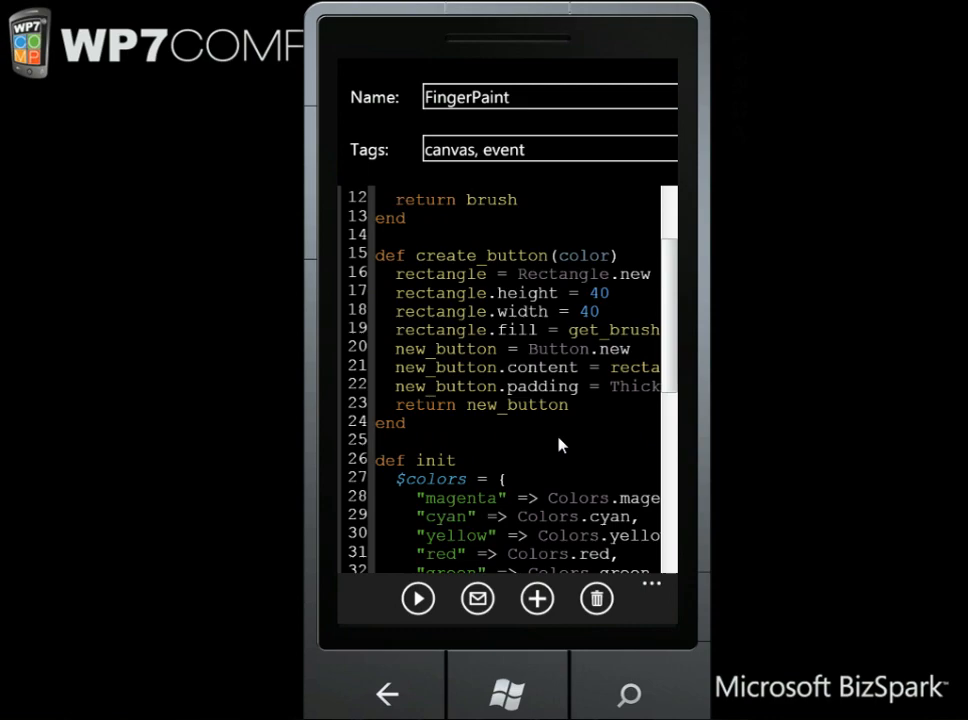
{"action": "scroll", "coordinate": [560, 255], "scroll_direction": "down", "scroll_amount": 4}
{"action": "left_click_drag", "start_coordinate": [536, 420], "coordinate": [538, 218]}
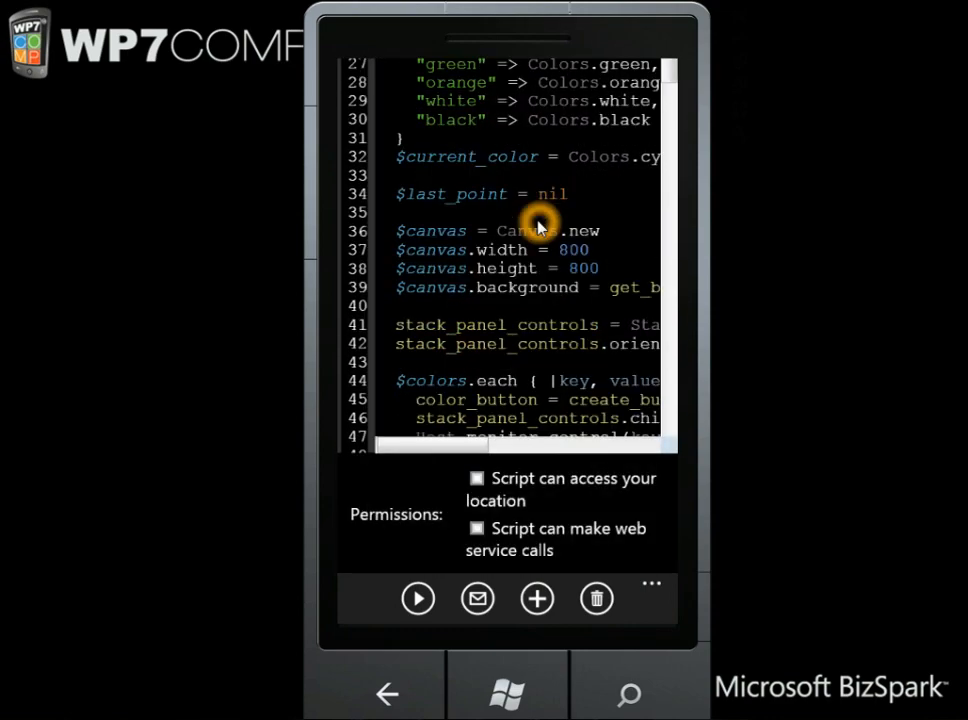
{"action": "left_click_drag", "start_coordinate": [527, 399], "coordinate": [536, 188]}
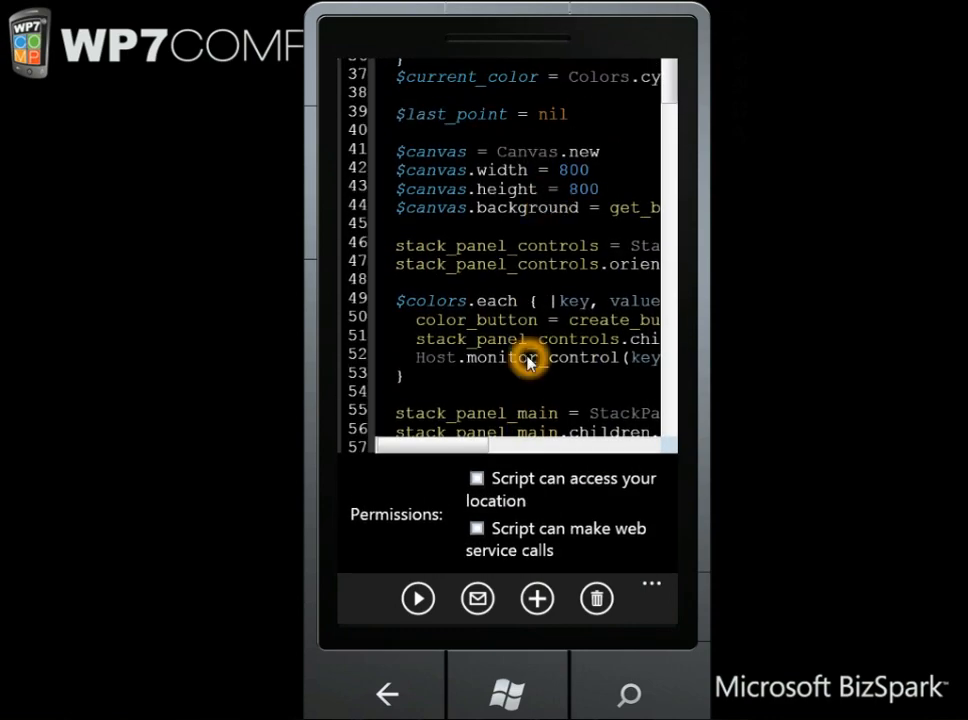
{"action": "left_click_drag", "start_coordinate": [530, 358], "coordinate": [536, 190]}
{"action": "left_click_drag", "start_coordinate": [536, 300], "coordinate": [536, 160]}
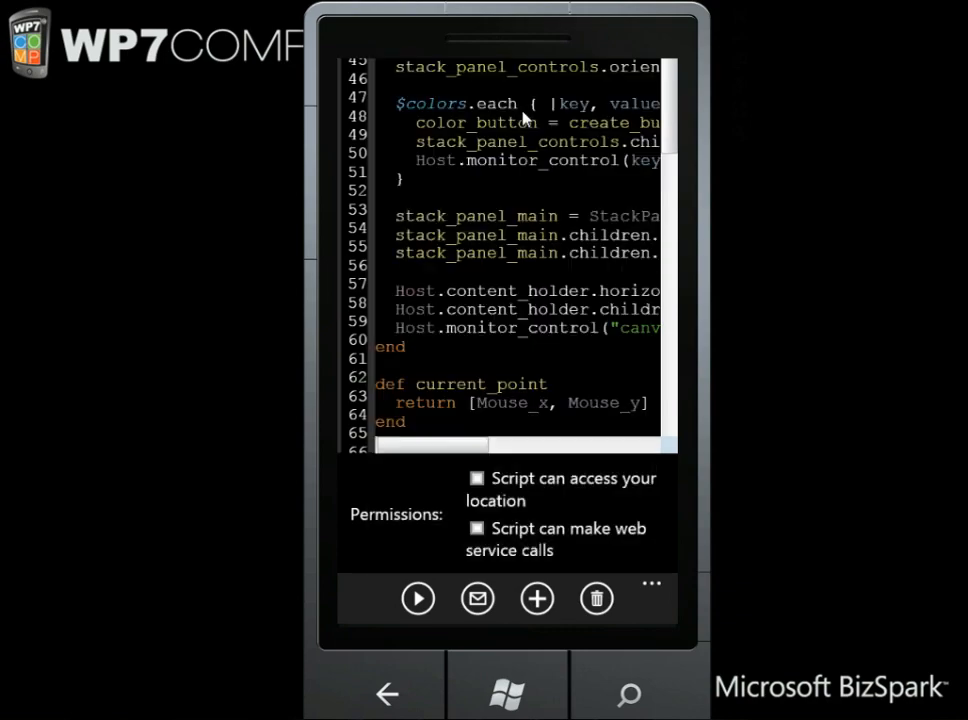
{"action": "left_click_drag", "start_coordinate": [525, 345], "coordinate": [530, 150]}
{"action": "left_click_drag", "start_coordinate": [540, 380], "coordinate": [540, 250]}
{"action": "left_click_drag", "start_coordinate": [545, 420], "coordinate": [548, 360]}
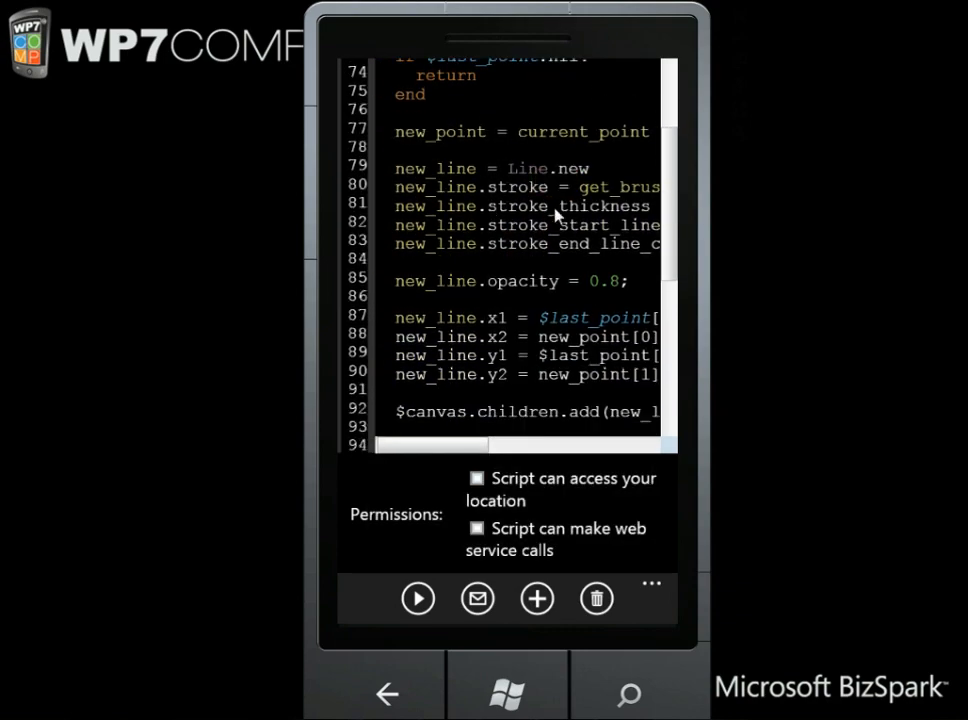
{"action": "left_click", "coordinate": [418, 598]}
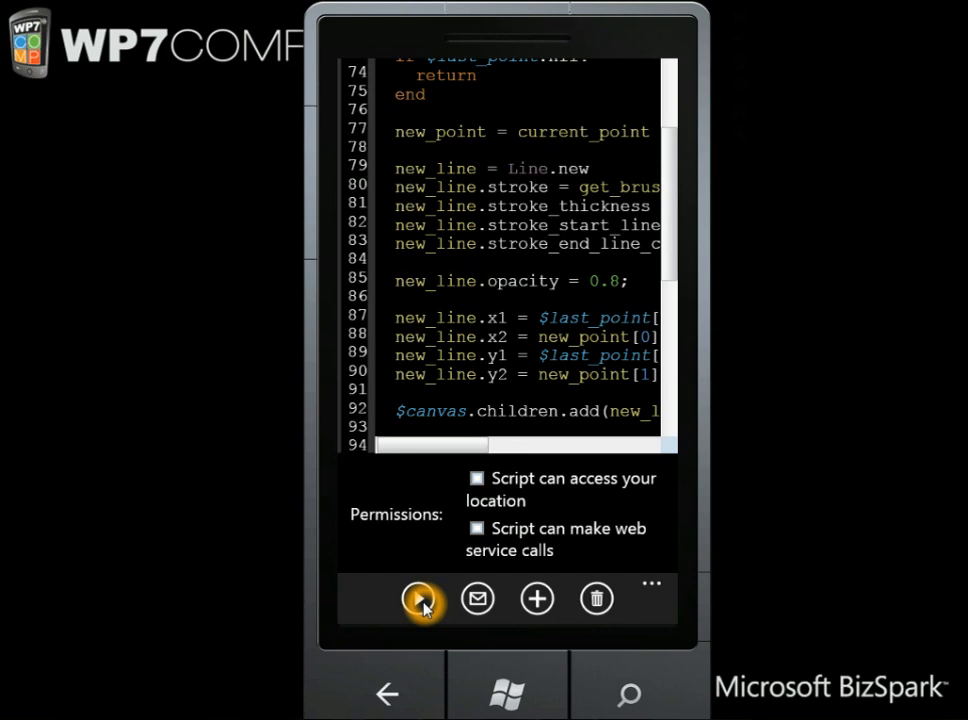
- Run FingerPaint and draw two yellow strokes crossed by an orange stroke
{"action": "left_click", "coordinate": [418, 598]}
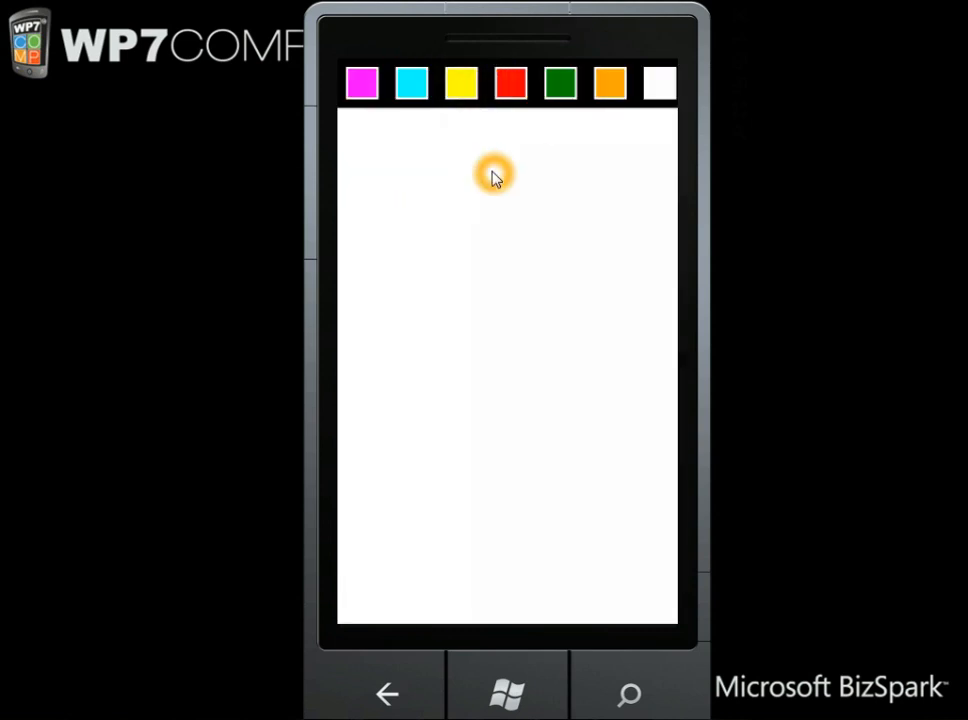
{"action": "left_click_drag", "start_coordinate": [495, 173], "coordinate": [393, 418]}
{"action": "left_click_drag", "start_coordinate": [579, 214], "coordinate": [492, 450]}
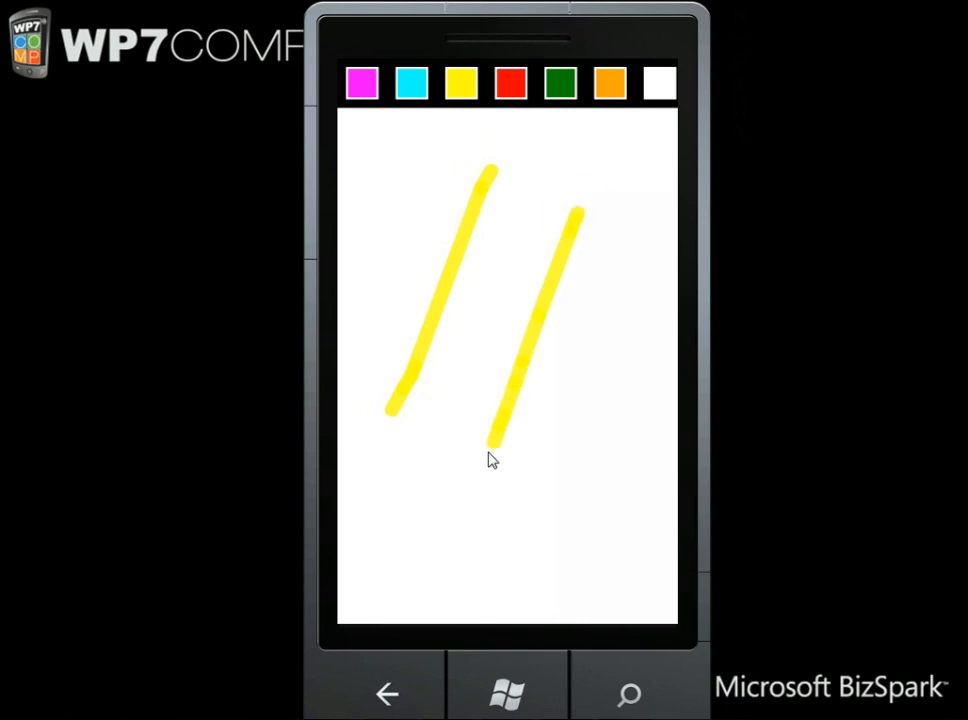
{"action": "left_click", "coordinate": [617, 90]}
{"action": "left_click_drag", "start_coordinate": [393, 238], "coordinate": [670, 342]}
- Add a red stroke below and a magenta cross in the middle, then leave the painting app
{"action": "left_click", "coordinate": [510, 83]}
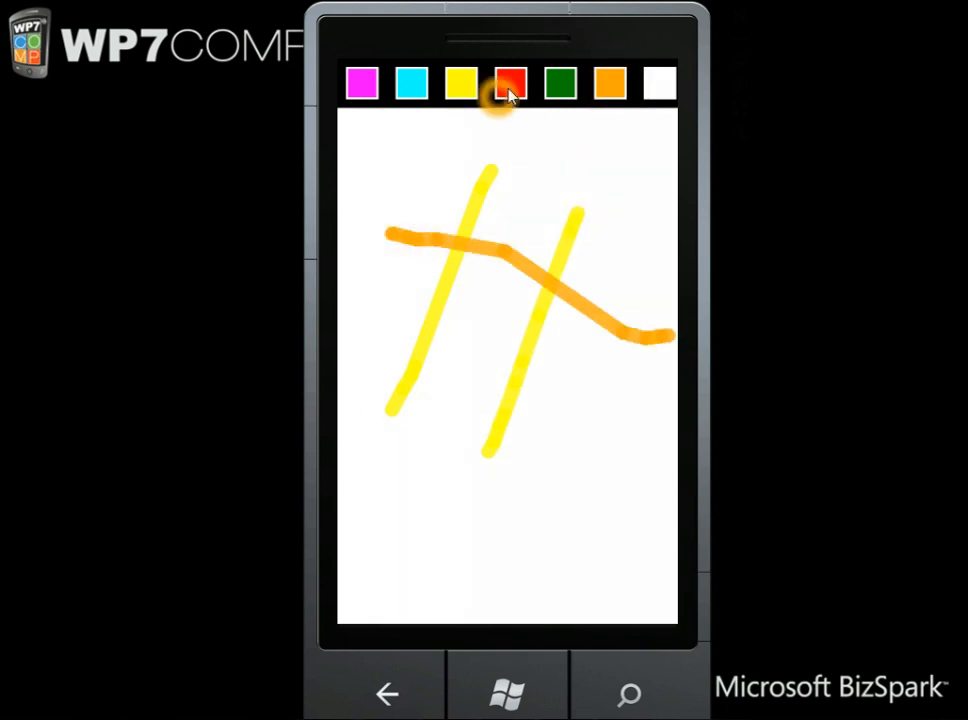
{"action": "left_click_drag", "start_coordinate": [374, 314], "coordinate": [612, 438]}
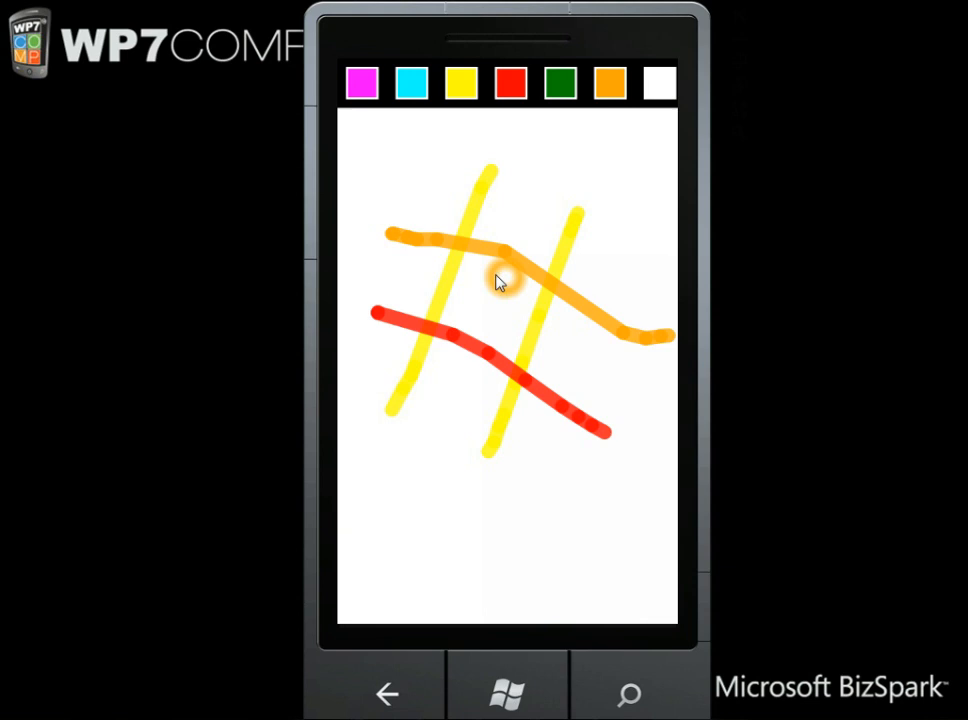
{"action": "left_click_drag", "start_coordinate": [468, 264], "coordinate": [525, 348]}
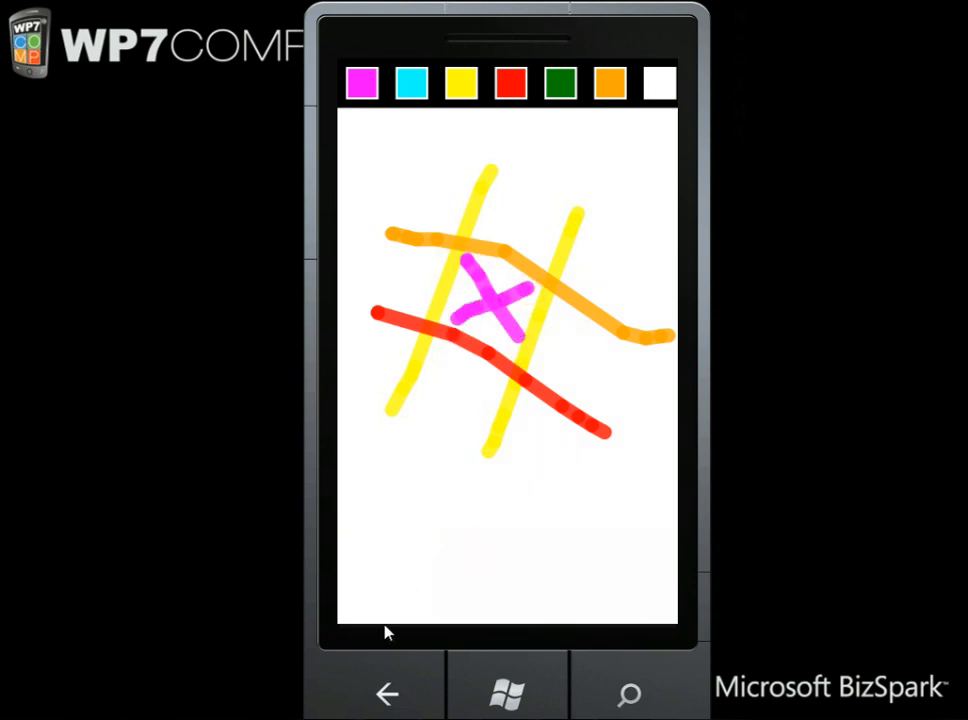
{"action": "left_click", "coordinate": [389, 695]}
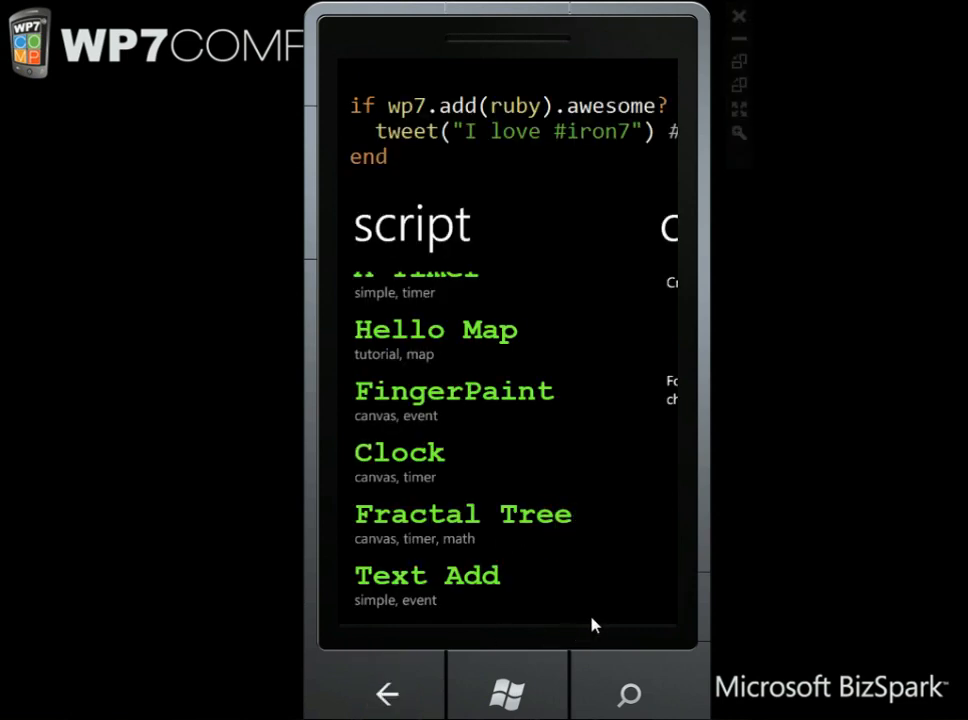
{"action": "left_click_drag", "start_coordinate": [580, 490], "coordinate": [439, 233]}
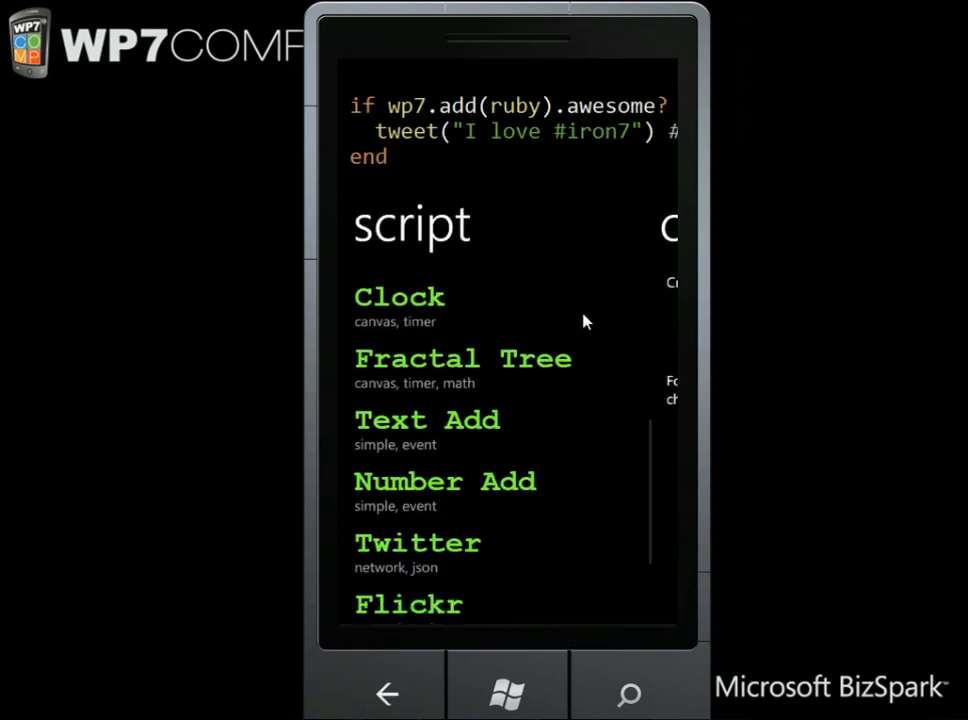
{"action": "left_click_drag", "start_coordinate": [540, 555], "coordinate": [538, 470]}
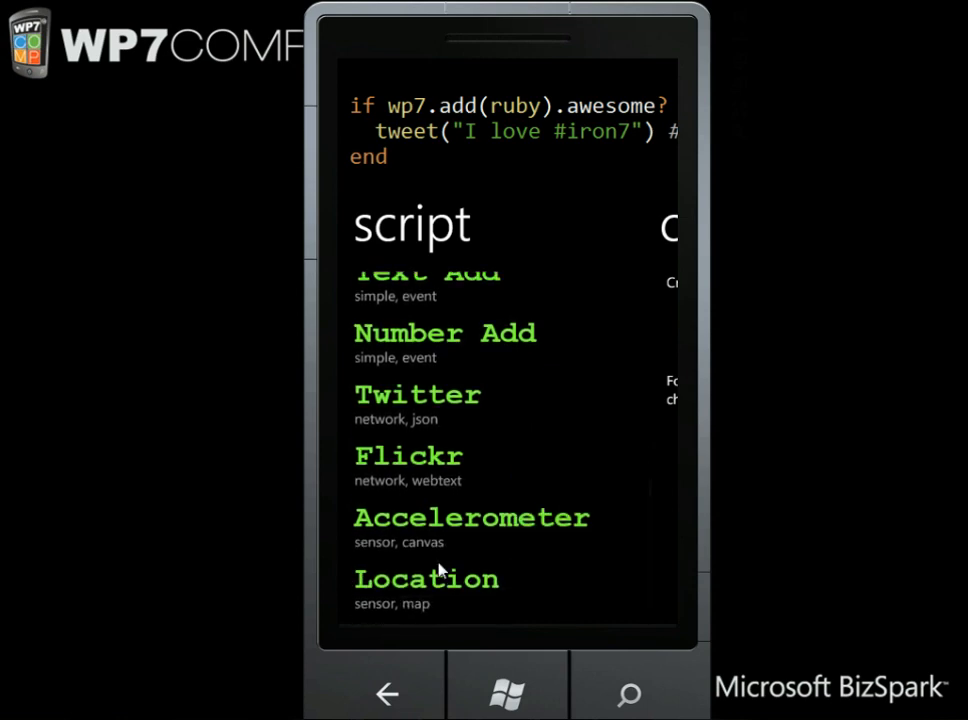
- Open the Hello Map script with its 400 by 400 map and hello world init code
{"action": "left_click", "coordinate": [460, 585]}
{"action": "left_click_drag", "start_coordinate": [580, 355], "coordinate": [592, 492]}
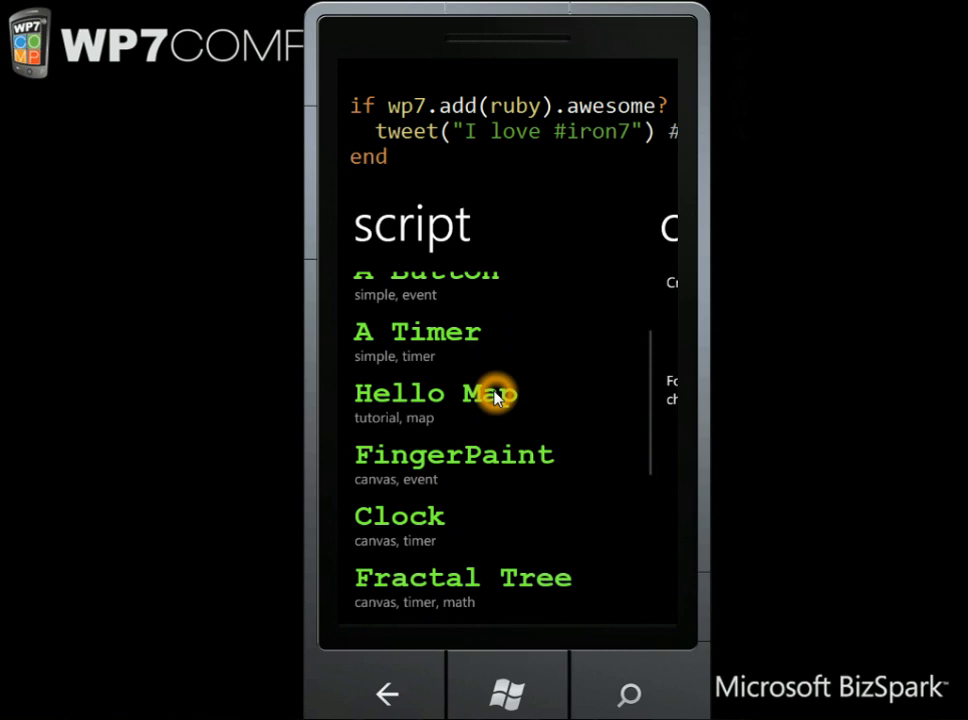
{"action": "left_click", "coordinate": [490, 390]}
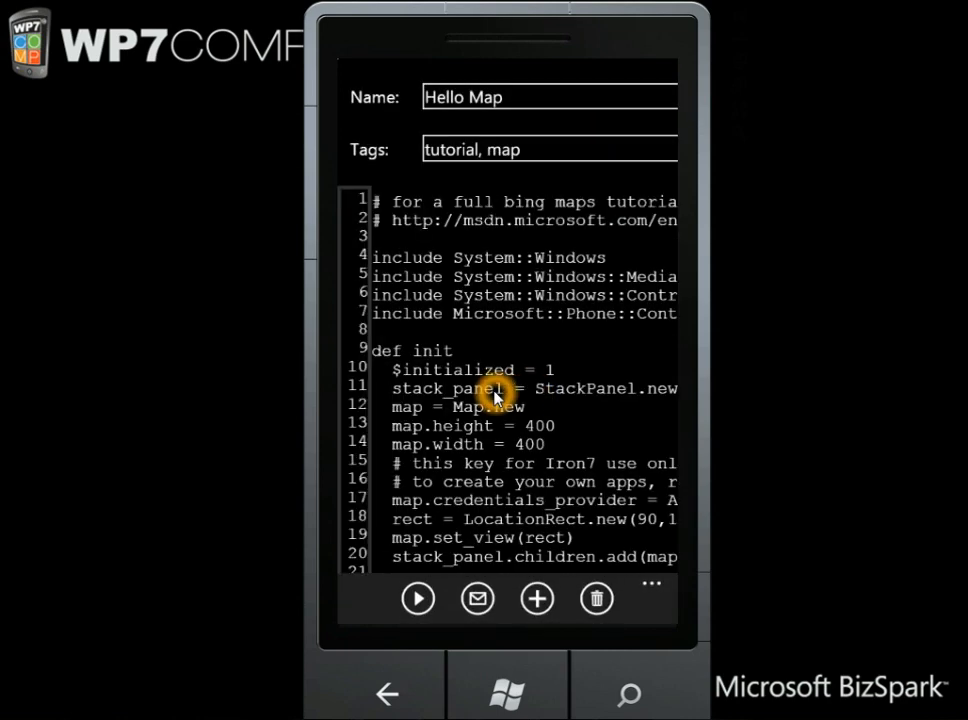
{"action": "left_click_drag", "start_coordinate": [548, 440], "coordinate": [585, 320]}
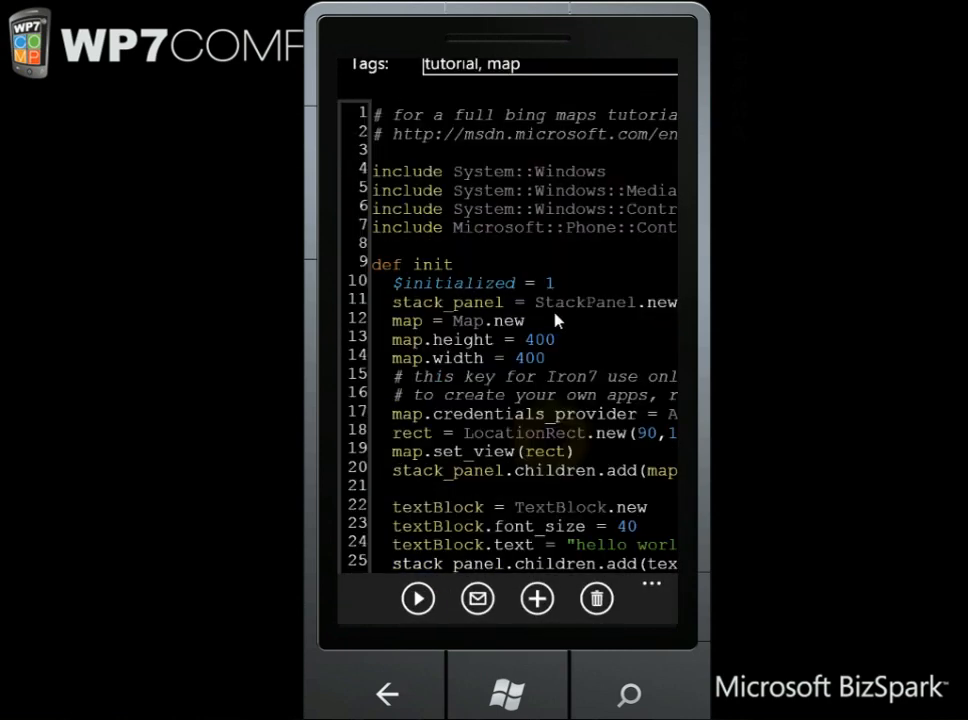
{"action": "left_click_drag", "start_coordinate": [553, 519], "coordinate": [592, 340]}
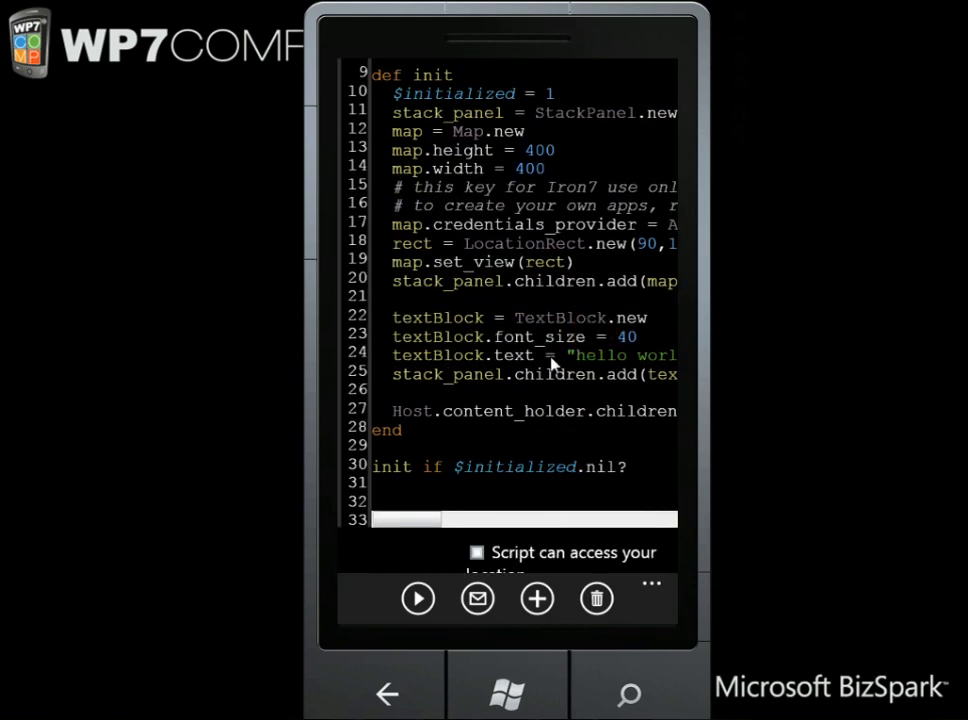
- Run Hello Map, pan the Bing map to another region, then back out to the script list
{"action": "left_click", "coordinate": [418, 598]}
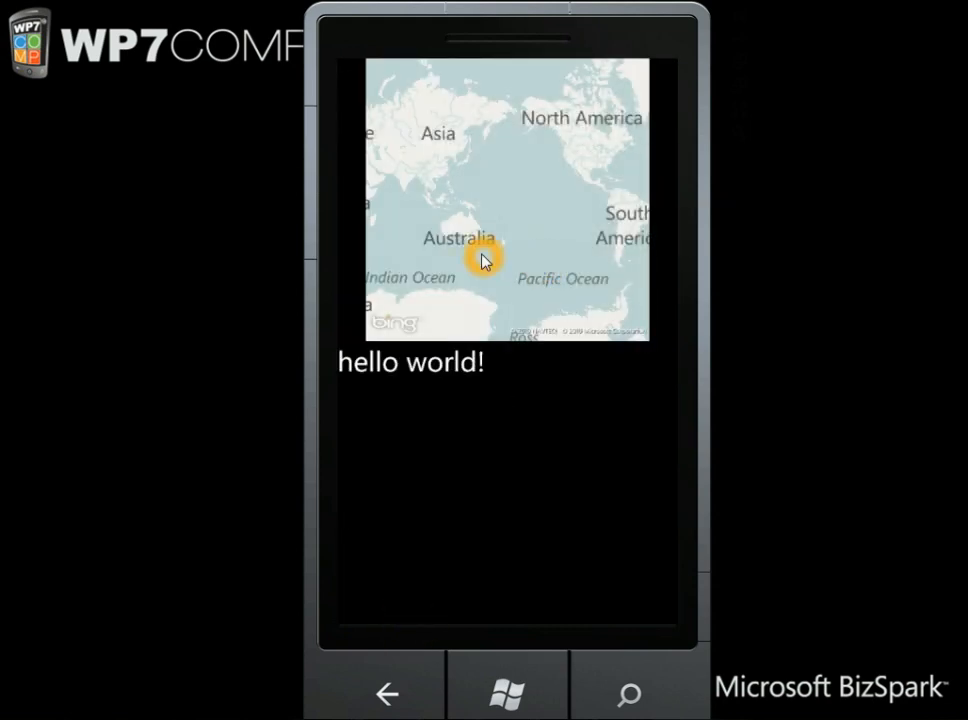
{"action": "left_click_drag", "start_coordinate": [483, 258], "coordinate": [592, 263]}
{"action": "left_click", "coordinate": [391, 697]}
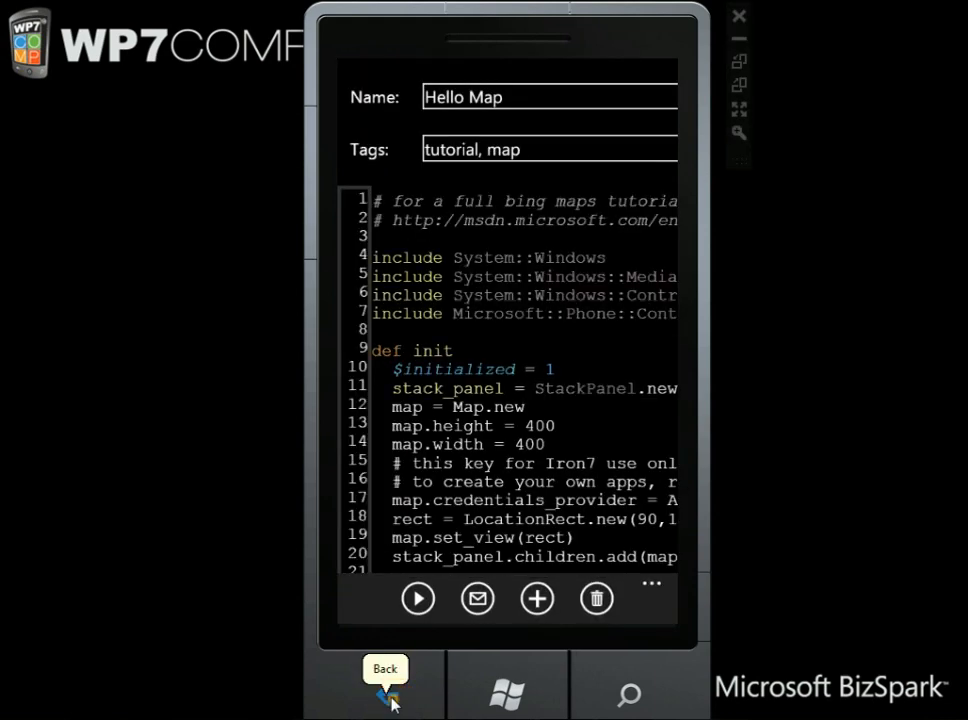
{"action": "left_click", "coordinate": [391, 697]}
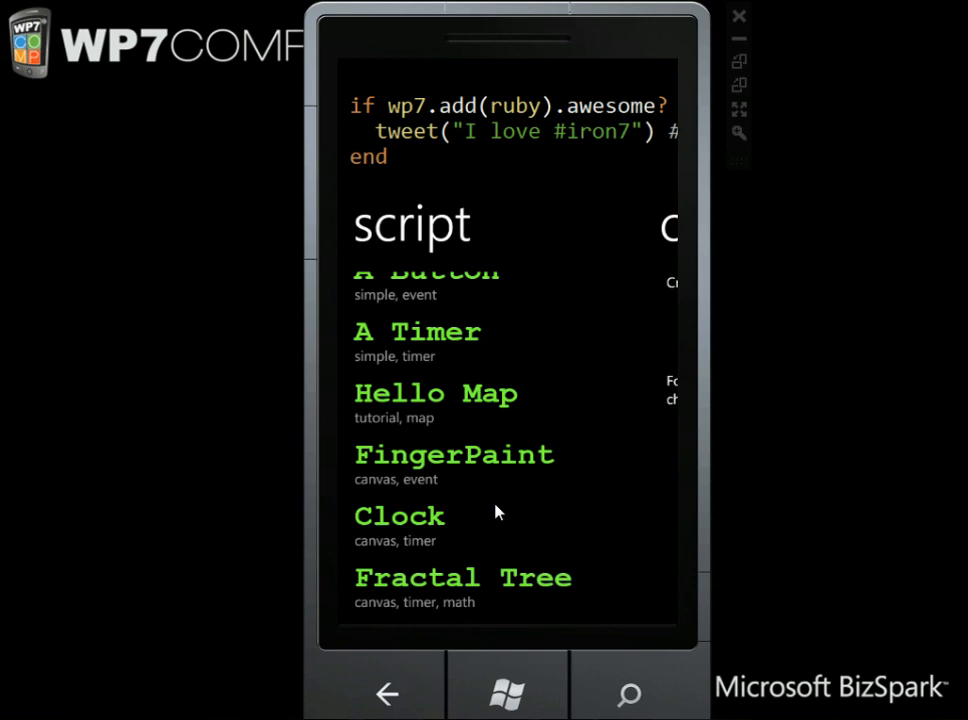
- Open and run the Clock script as an analog clock with moving hands, then return to the list
{"action": "left_click", "coordinate": [425, 535]}
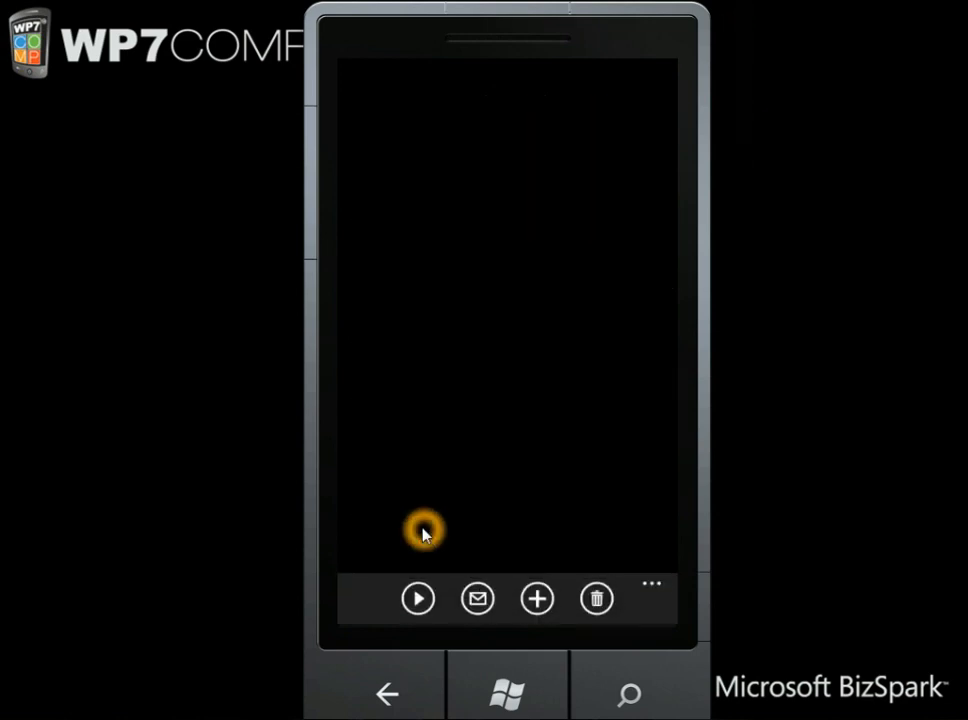
{"action": "left_click", "coordinate": [419, 600]}
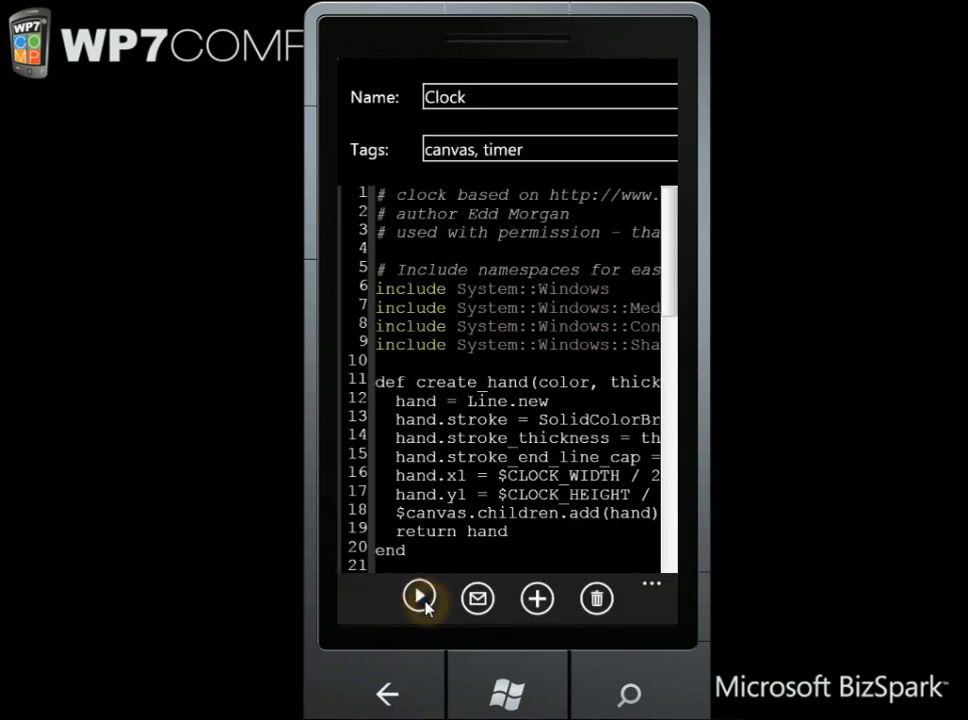
{"action": "left_click", "coordinate": [419, 600]}
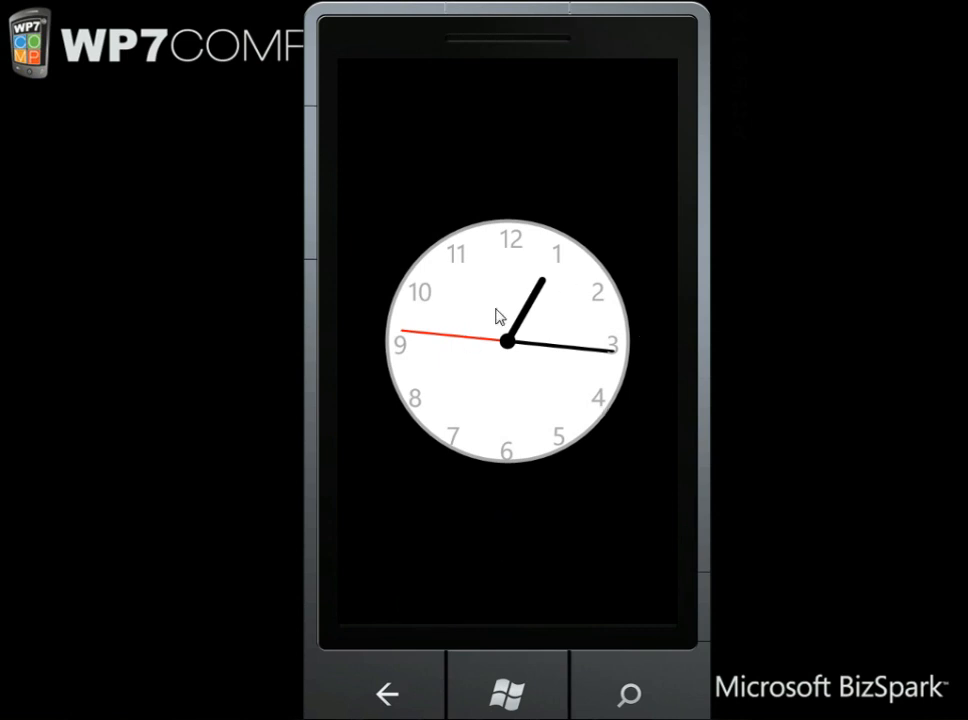
{"action": "left_click", "coordinate": [498, 397]}
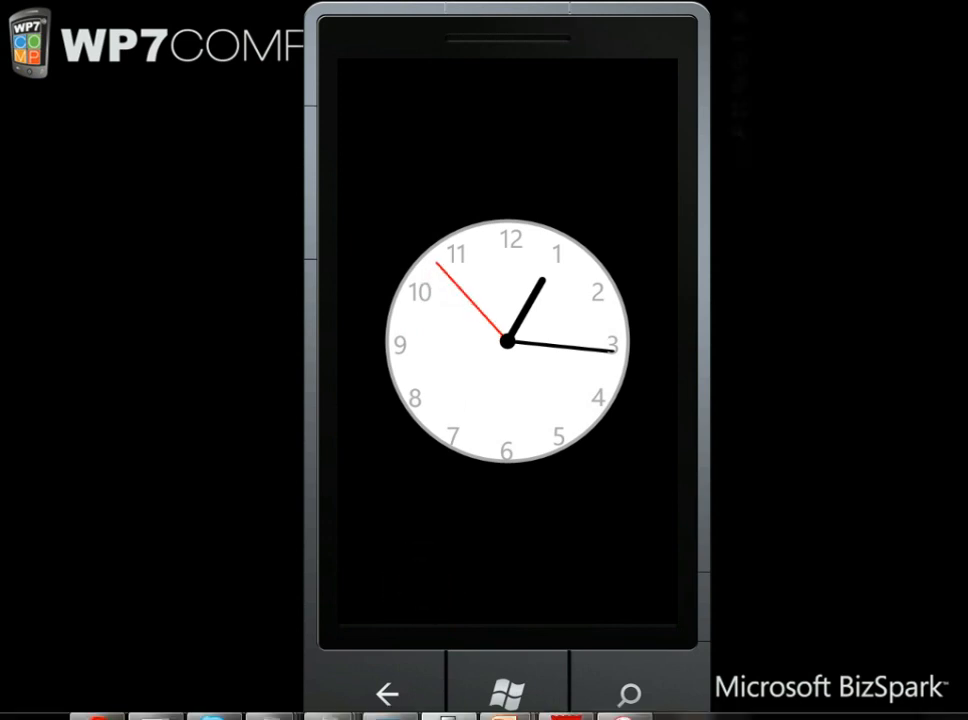
{"action": "left_click", "coordinate": [387, 690]}
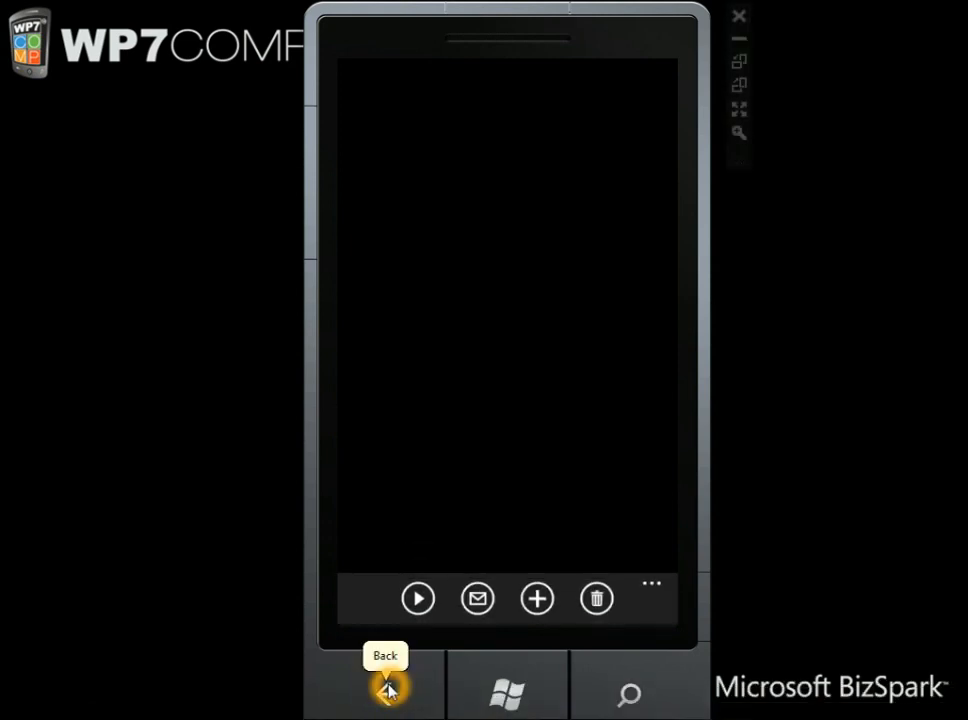
{"action": "left_click", "coordinate": [387, 690]}
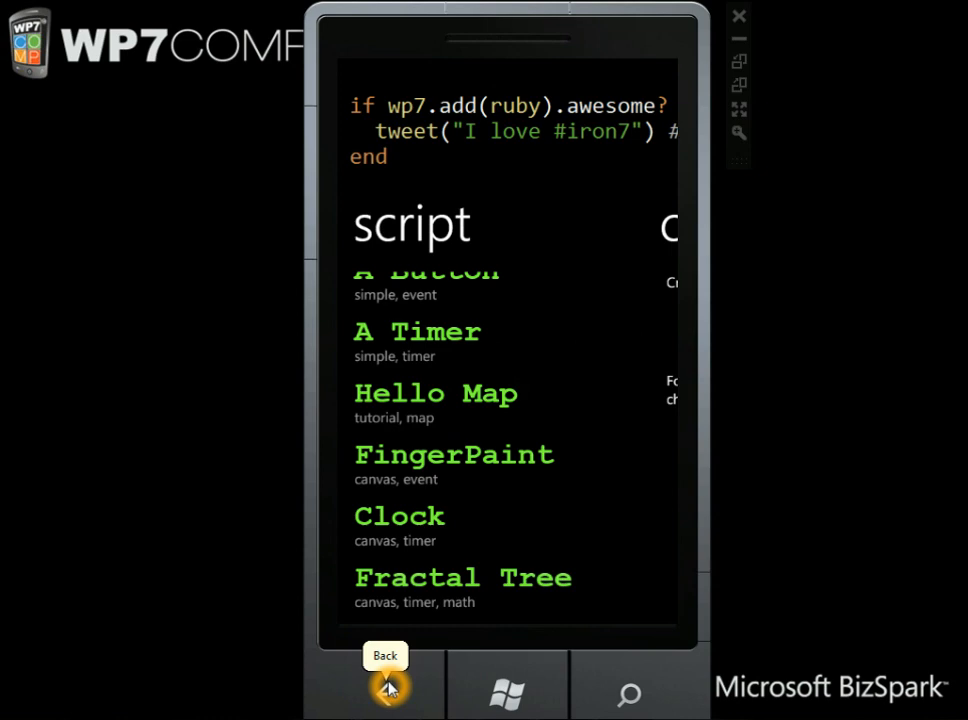
- Locate the Flickr sample in the script list and open it in the editor
{"action": "mouse_move", "coordinate": [545, 470]}
{"action": "left_mouse_down"}
{"action": "mouse_move", "coordinate": [548, 520]}
{"action": "mouse_move", "coordinate": [540, 335]}
{"action": "left_mouse_up"}
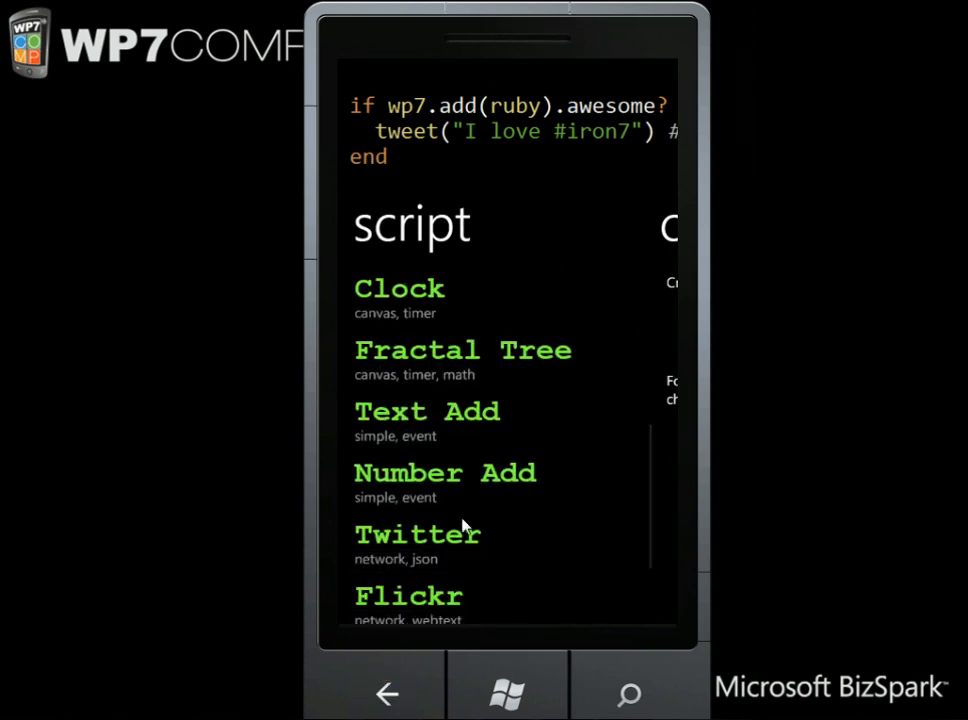
{"action": "left_click_drag", "start_coordinate": [500, 585], "coordinate": [465, 492]}
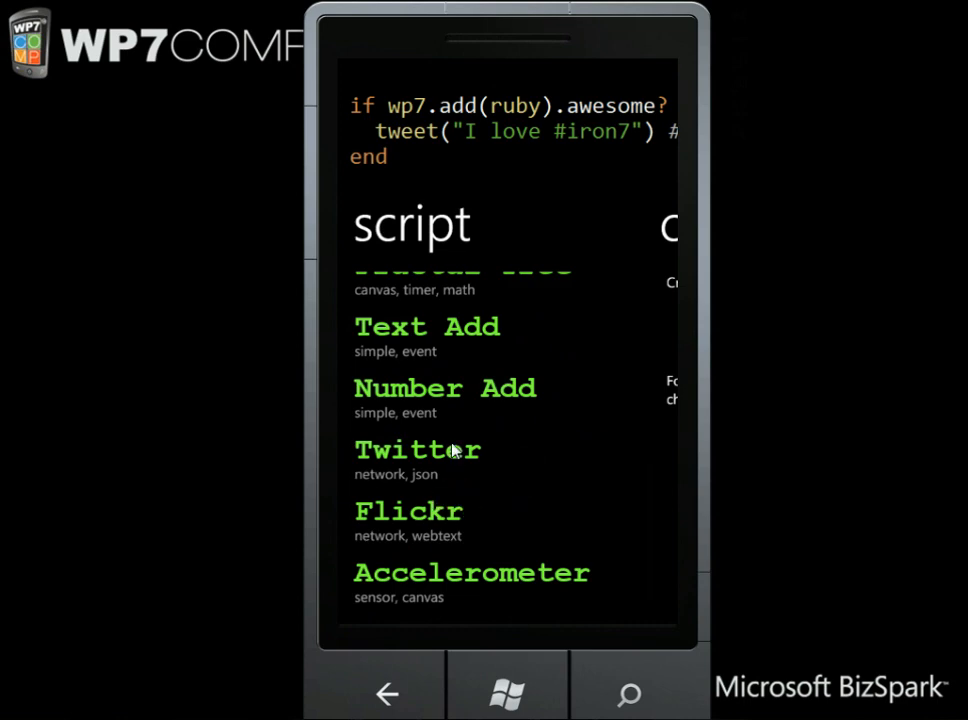
{"action": "left_click", "coordinate": [430, 515]}
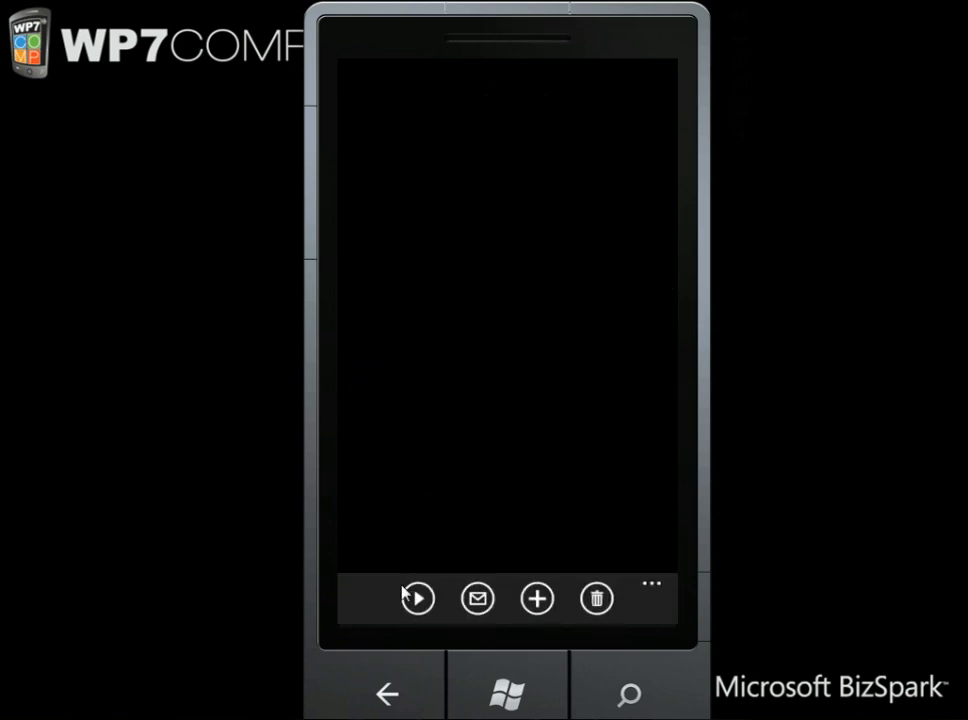
- Review the Flickr script code down through the URL-regex helper into process_flickr
{"action": "left_click", "coordinate": [420, 598]}
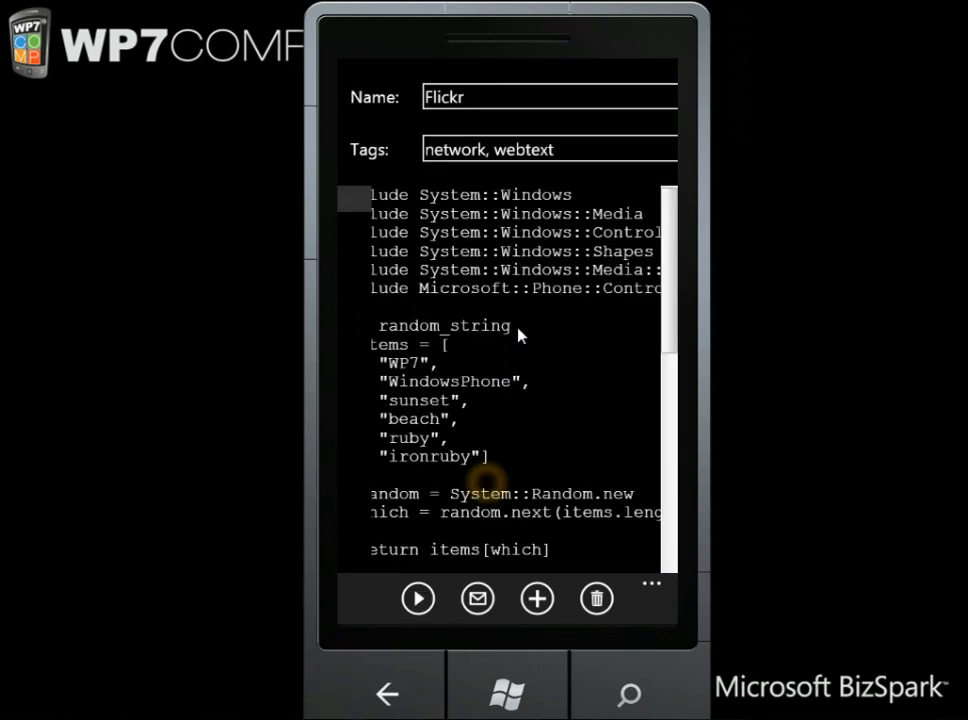
{"action": "left_click_drag", "start_coordinate": [340, 300], "coordinate": [370, 310]}
{"action": "left_click", "coordinate": [543, 465]}
{"action": "left_click_drag", "start_coordinate": [543, 468], "coordinate": [560, 320]}
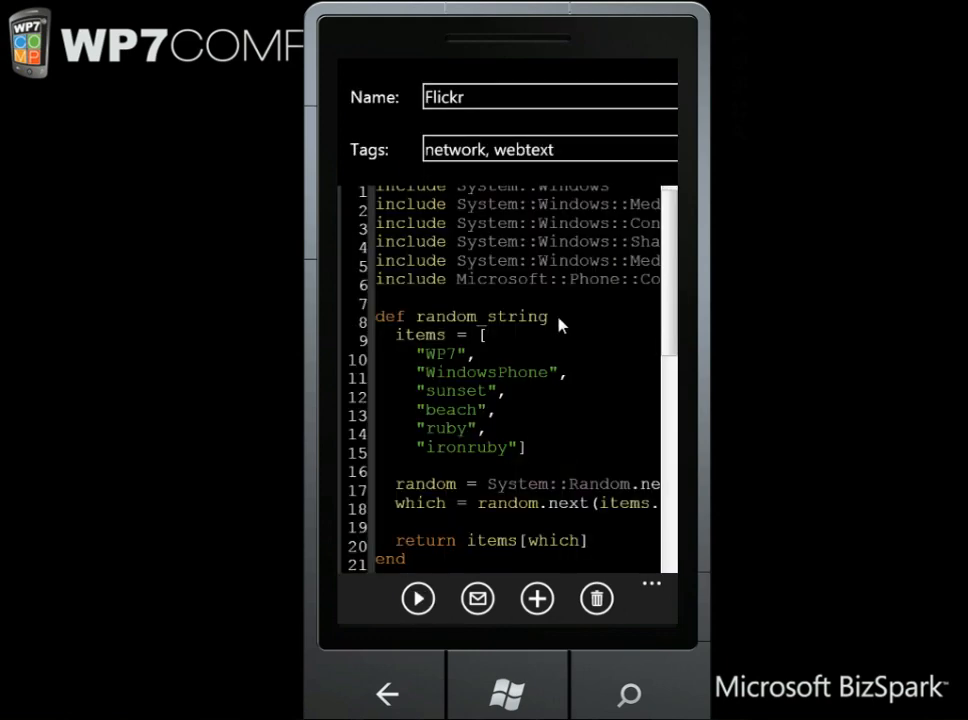
{"action": "left_click_drag", "start_coordinate": [540, 468], "coordinate": [545, 300]}
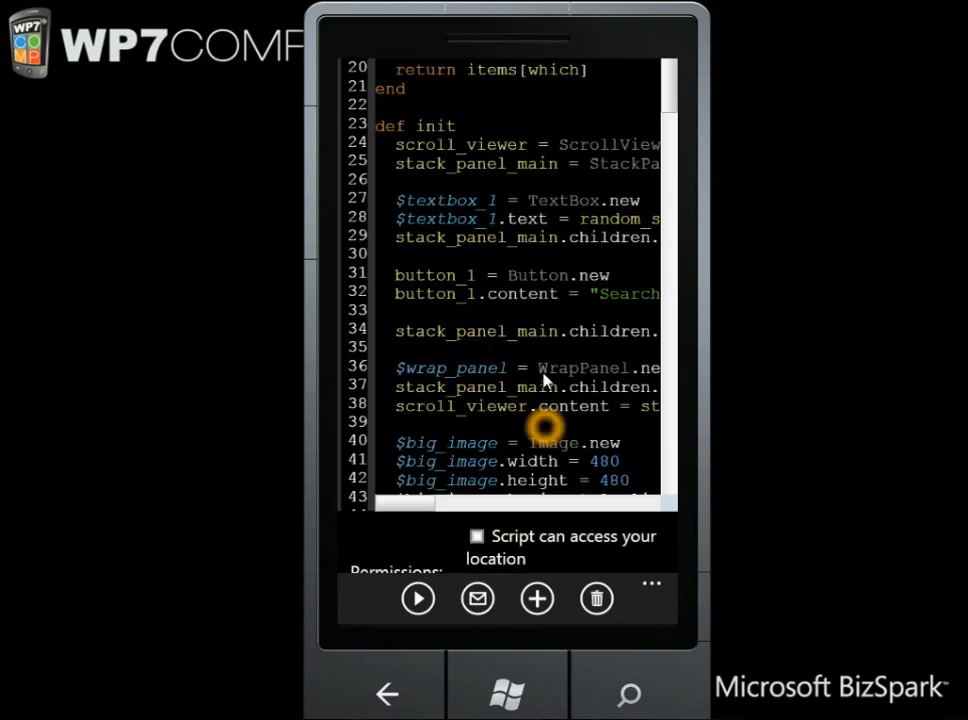
{"action": "left_click_drag", "start_coordinate": [543, 430], "coordinate": [548, 330]}
{"action": "left_click_drag", "start_coordinate": [548, 402], "coordinate": [530, 250]}
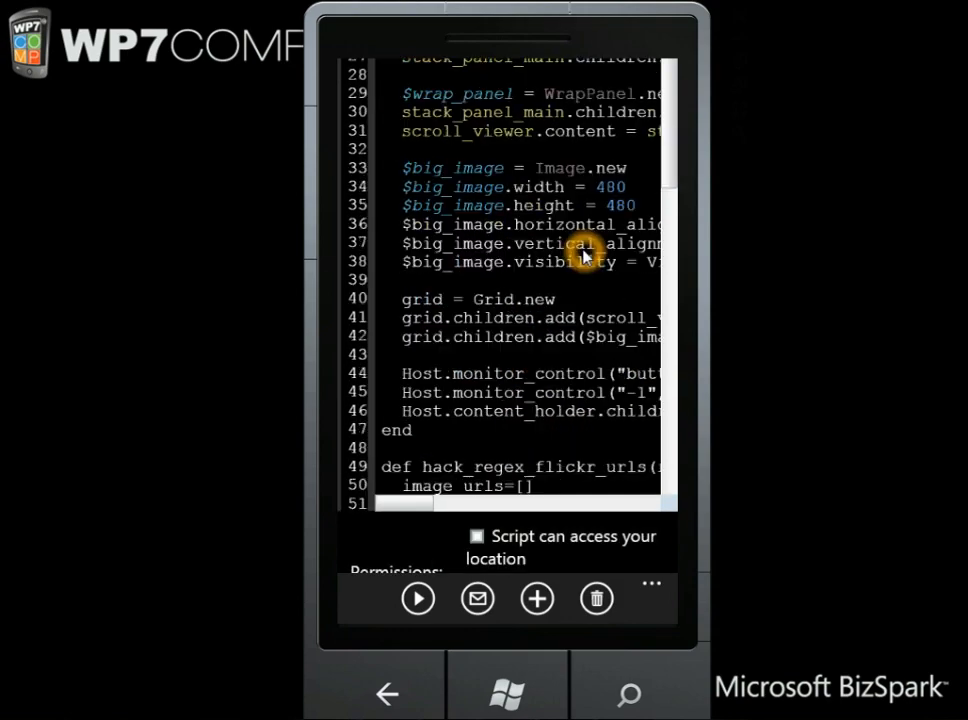
{"action": "left_click_drag", "start_coordinate": [530, 430], "coordinate": [545, 300]}
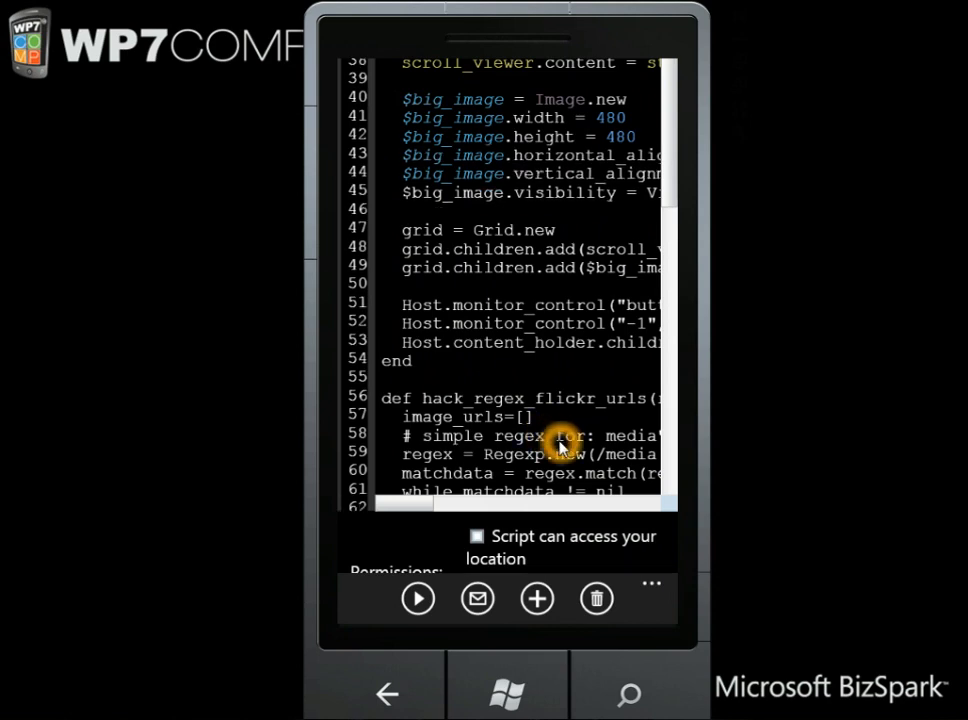
{"action": "mouse_move", "coordinate": [545, 437]}
{"action": "left_mouse_down"}
{"action": "mouse_move", "coordinate": [565, 362]}
{"action": "mouse_move", "coordinate": [565, 422]}
{"action": "mouse_move", "coordinate": [560, 308]}
{"action": "left_mouse_up"}
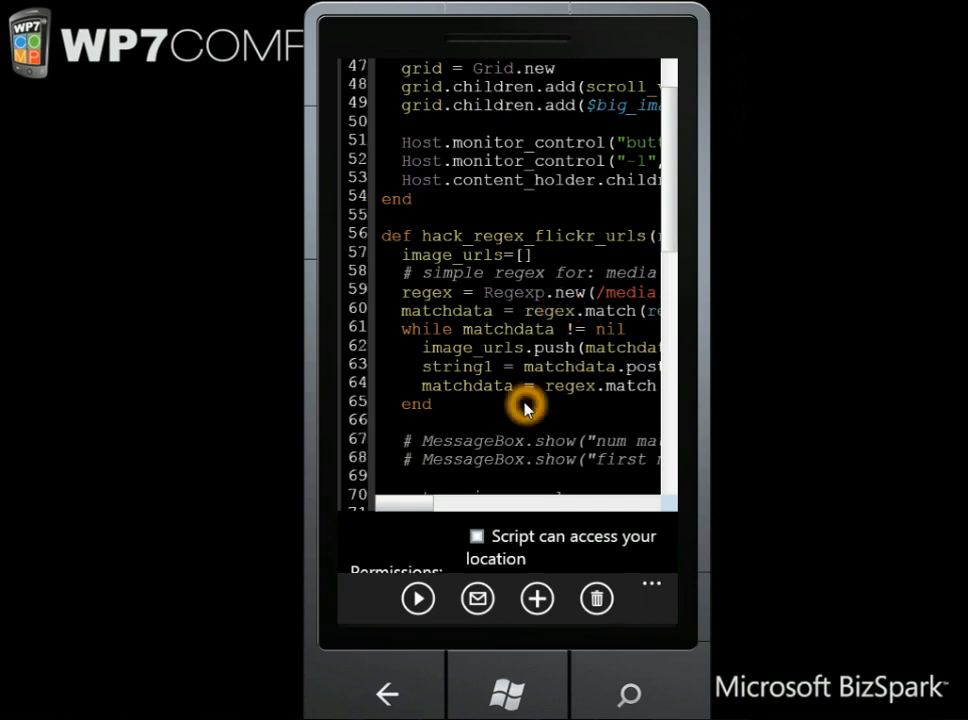
{"action": "left_click_drag", "start_coordinate": [527, 407], "coordinate": [525, 290]}
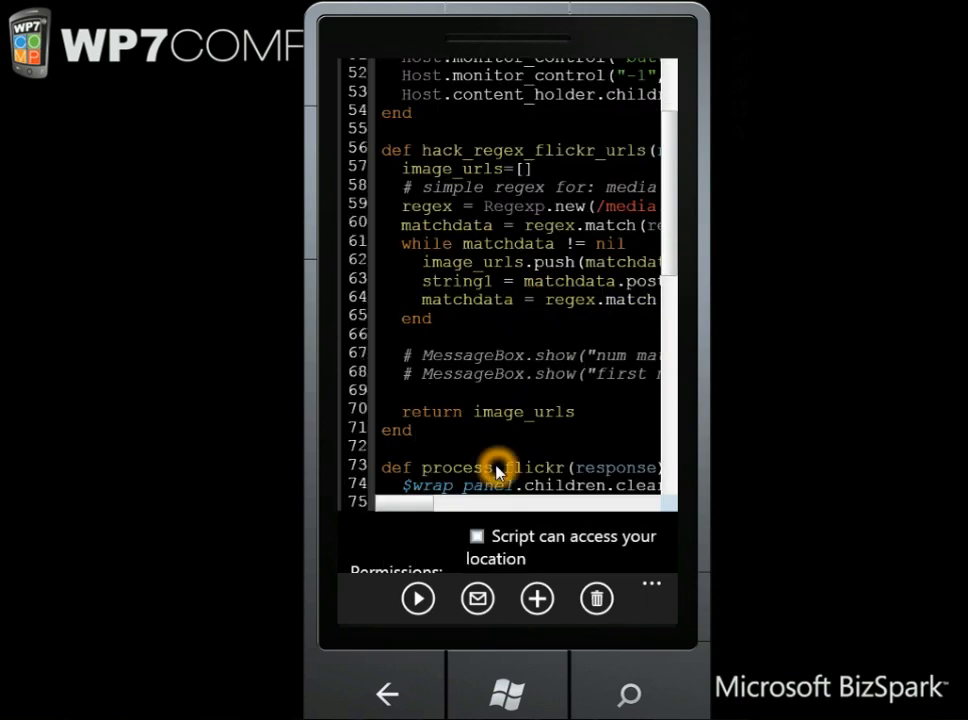
{"action": "left_click_drag", "start_coordinate": [497, 467], "coordinate": [497, 310]}
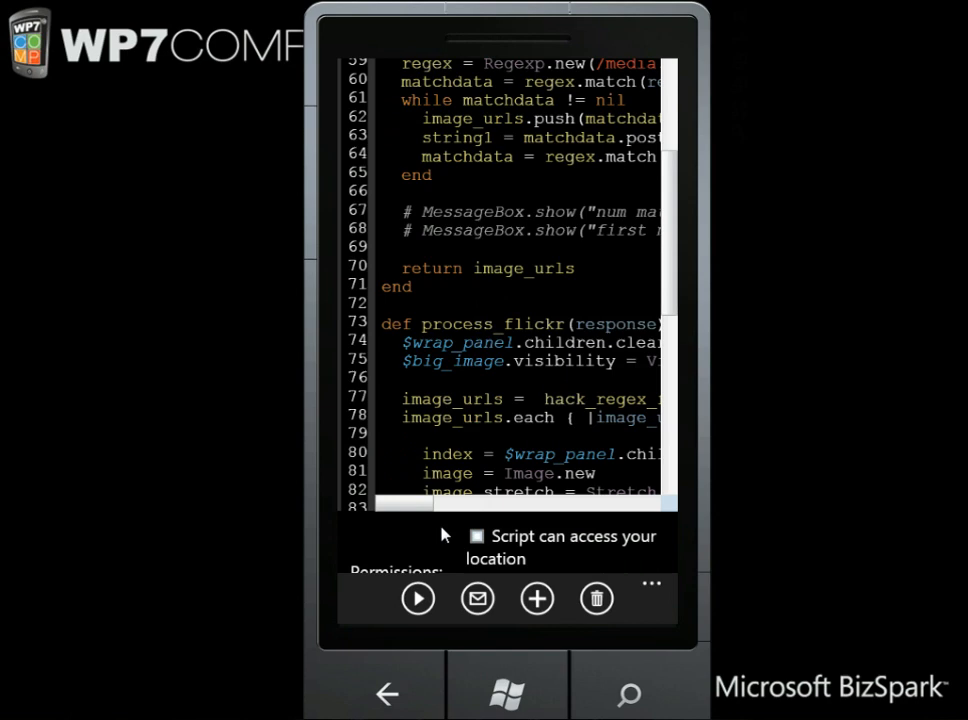
- Run the Flickr script and search for 'ironruby' to fill the photo grid
{"action": "left_click", "coordinate": [418, 600]}
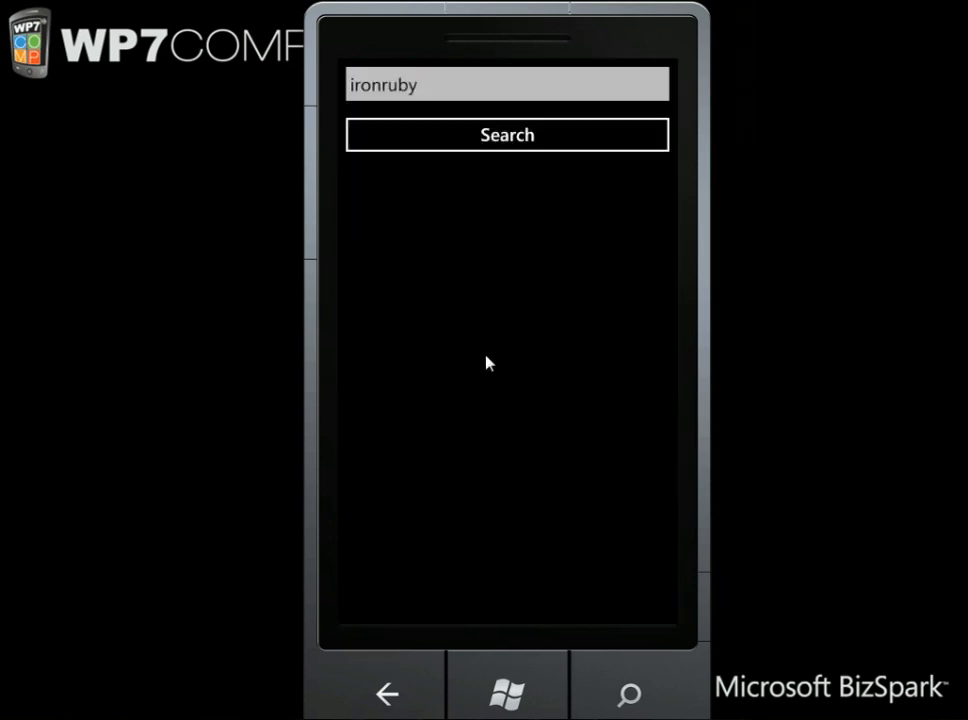
{"action": "left_click", "coordinate": [492, 90]}
{"action": "left_click", "coordinate": [507, 140]}
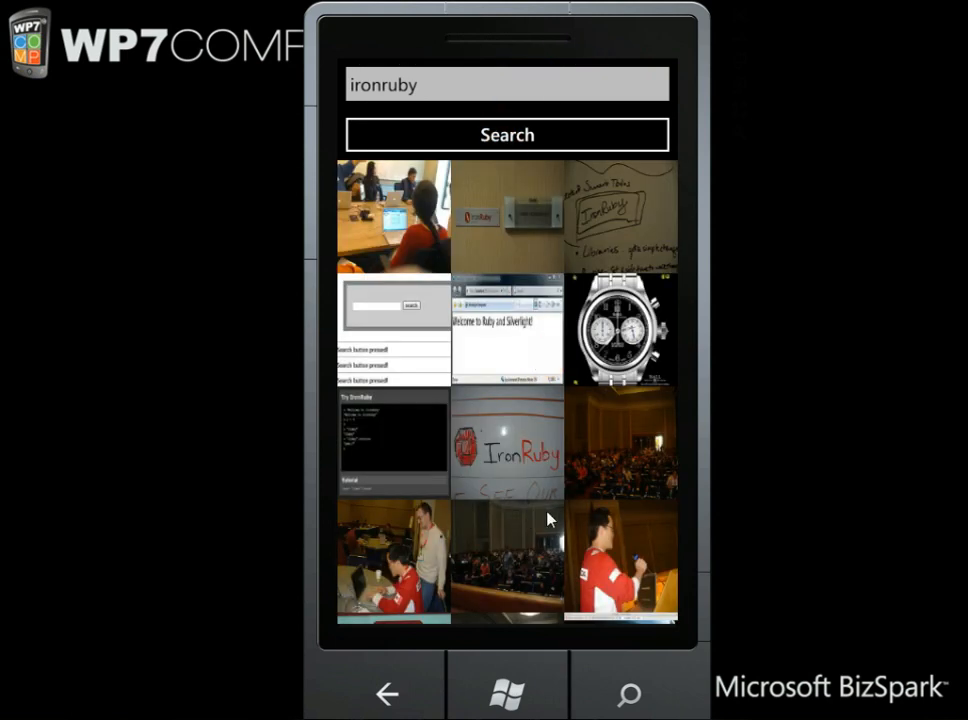
- Enlarge several thumbnails (audience, RailsConf schedule, speaker, IronRuby sign, classroom), then close the grid
{"action": "left_click", "coordinate": [508, 555]}
{"action": "scroll", "coordinate": [520, 400], "scroll_direction": "down", "scroll_amount": 3}
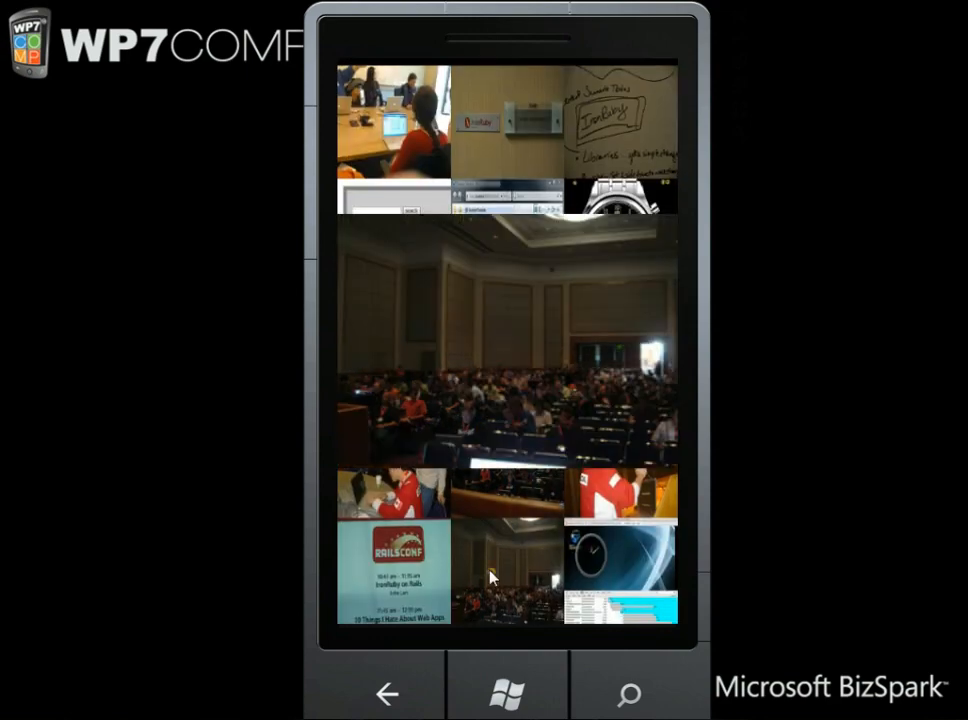
{"action": "left_click", "coordinate": [398, 575]}
{"action": "left_click", "coordinate": [620, 495]}
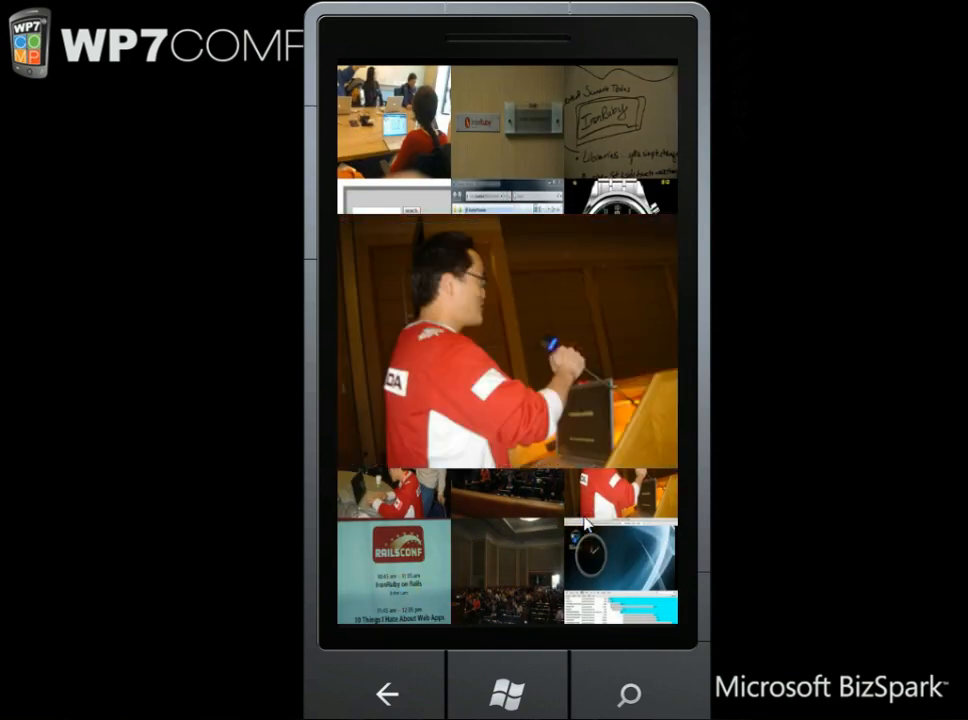
{"action": "left_click", "coordinate": [547, 232]}
{"action": "left_click", "coordinate": [508, 125]}
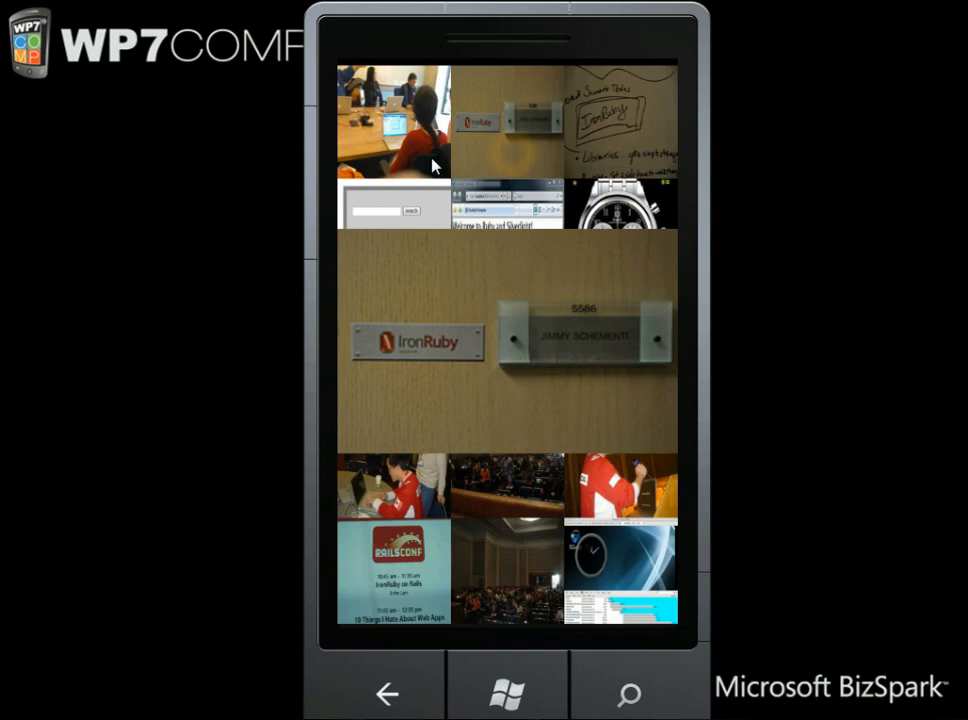
{"action": "left_click", "coordinate": [393, 122]}
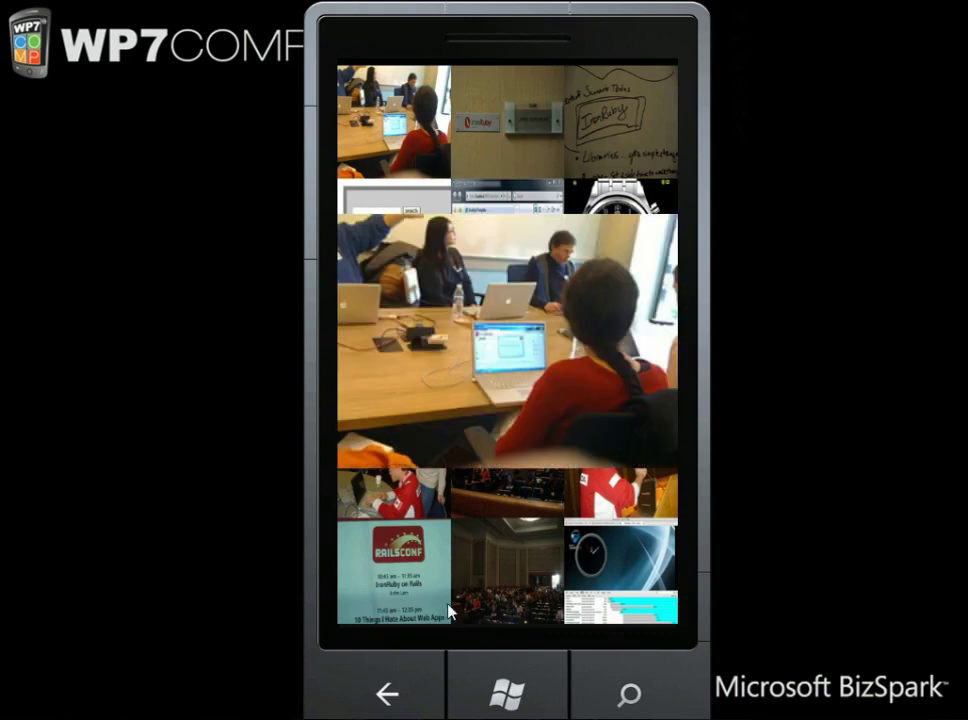
{"action": "left_click", "coordinate": [388, 695]}
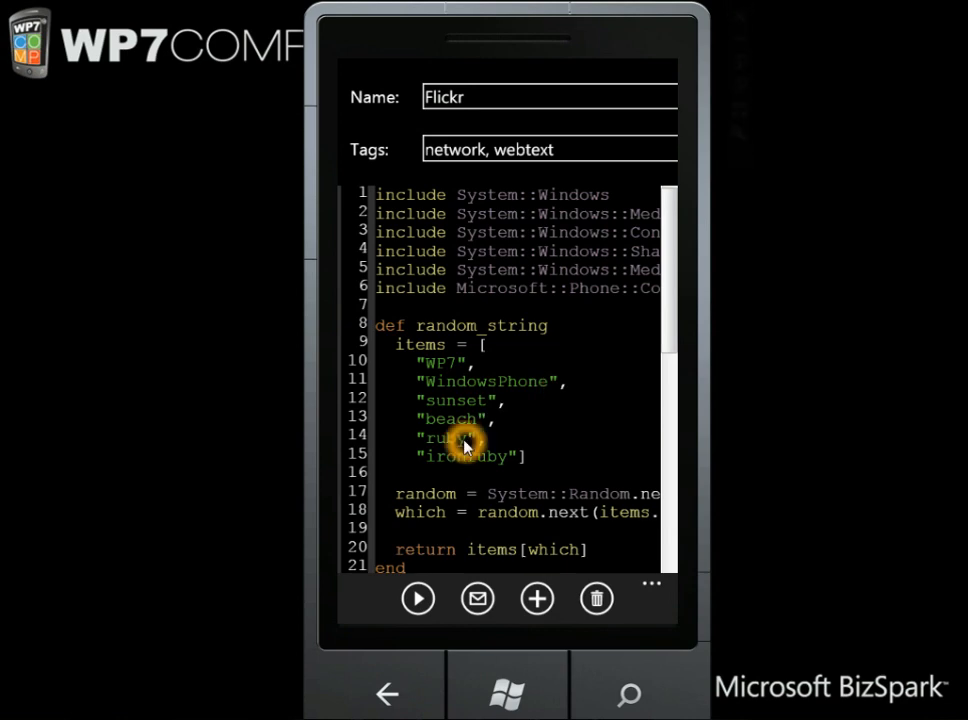
{"action": "left_click", "coordinate": [418, 598]}
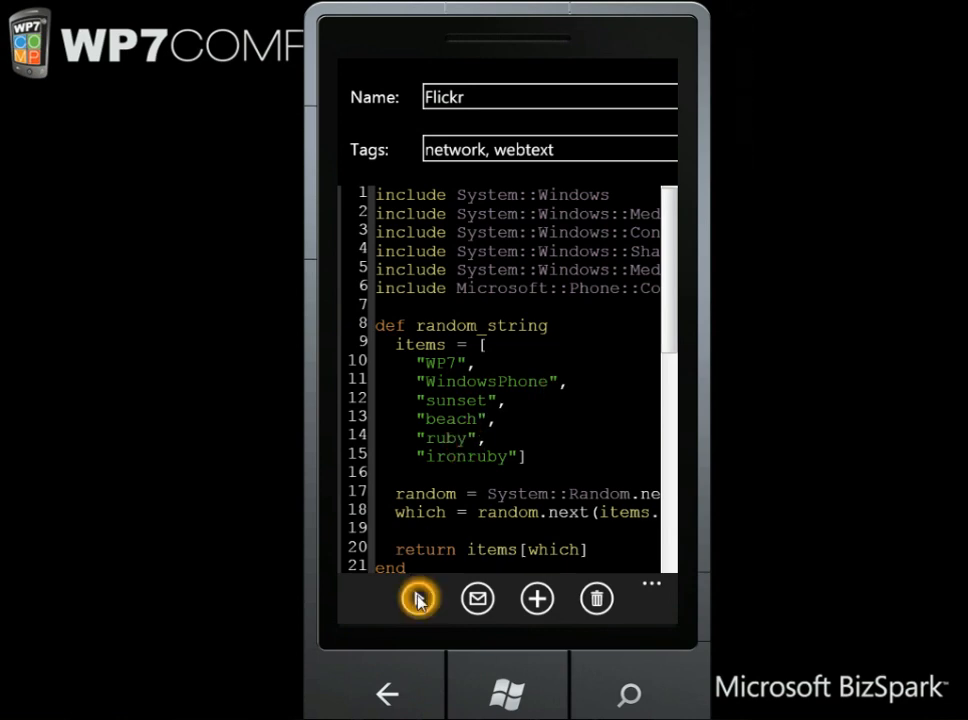